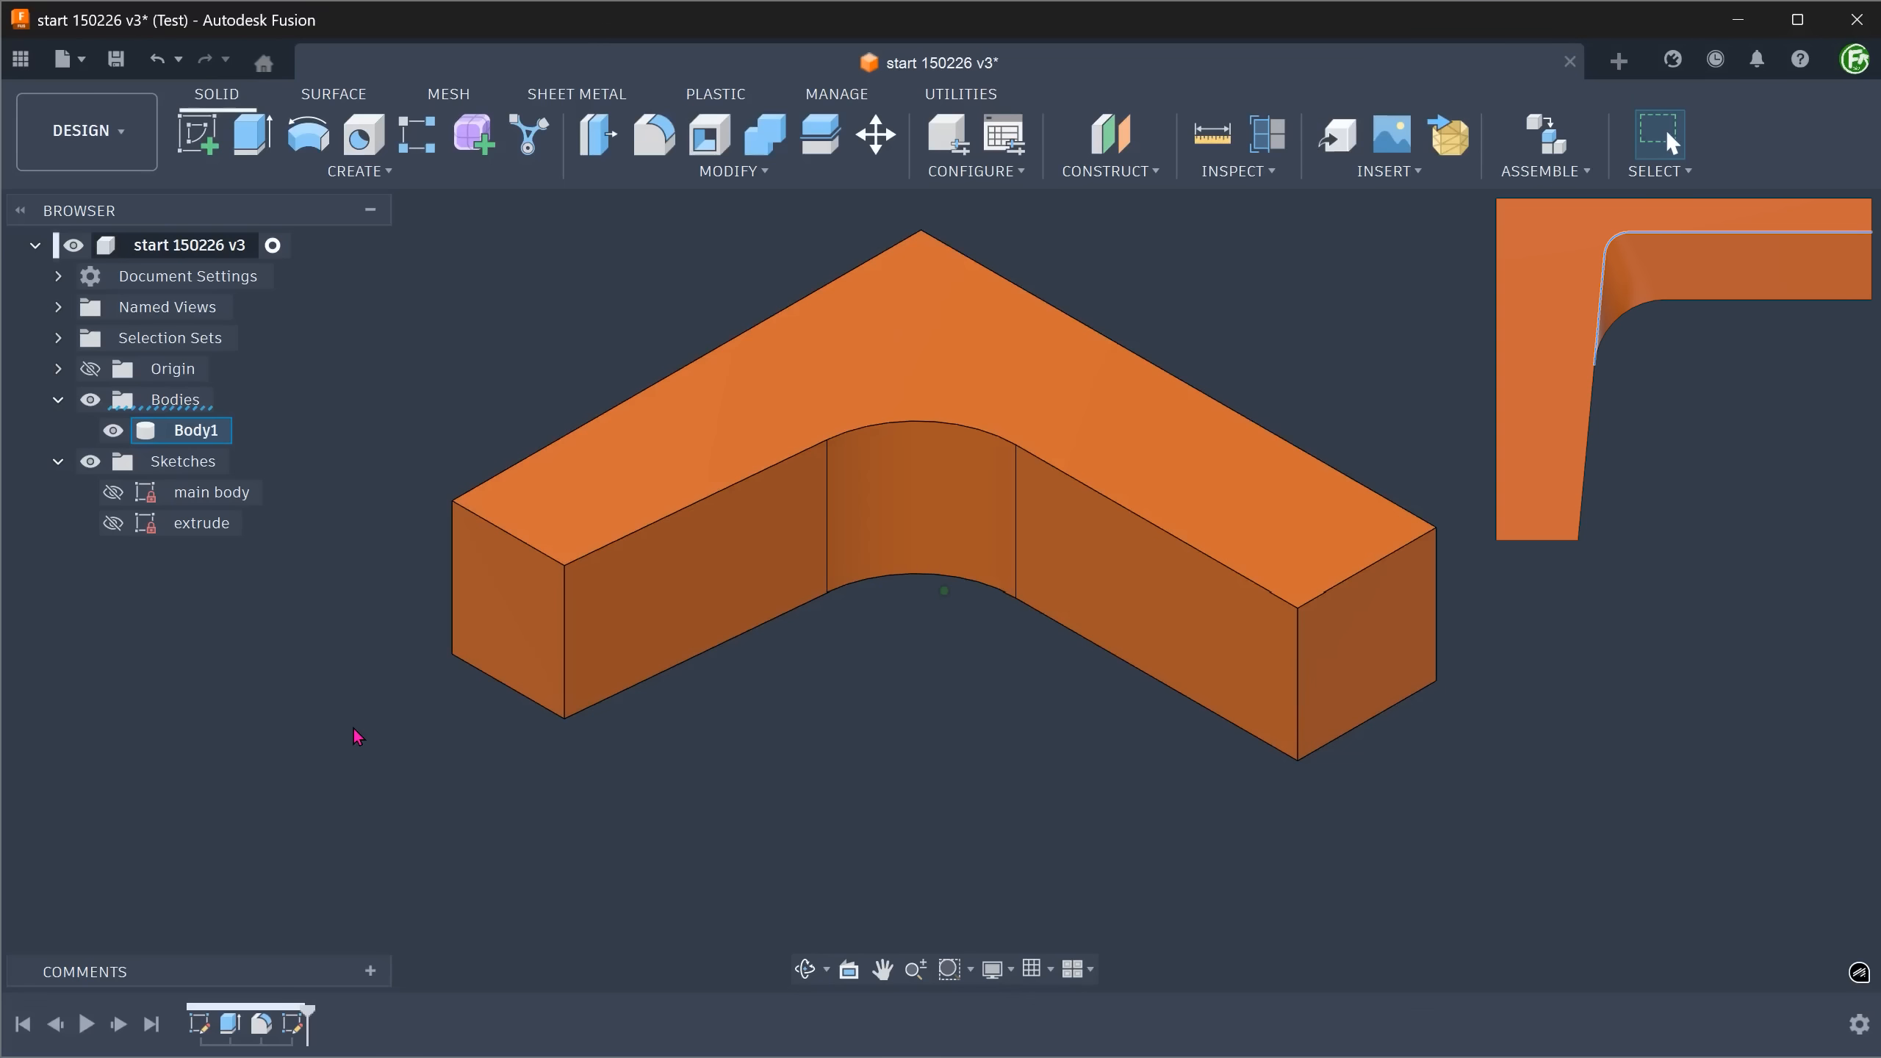
Extrude-cut the profile of the hidden "extrude" sketch by -7 mm into the body, and hide the sketch again.
click(113, 524)
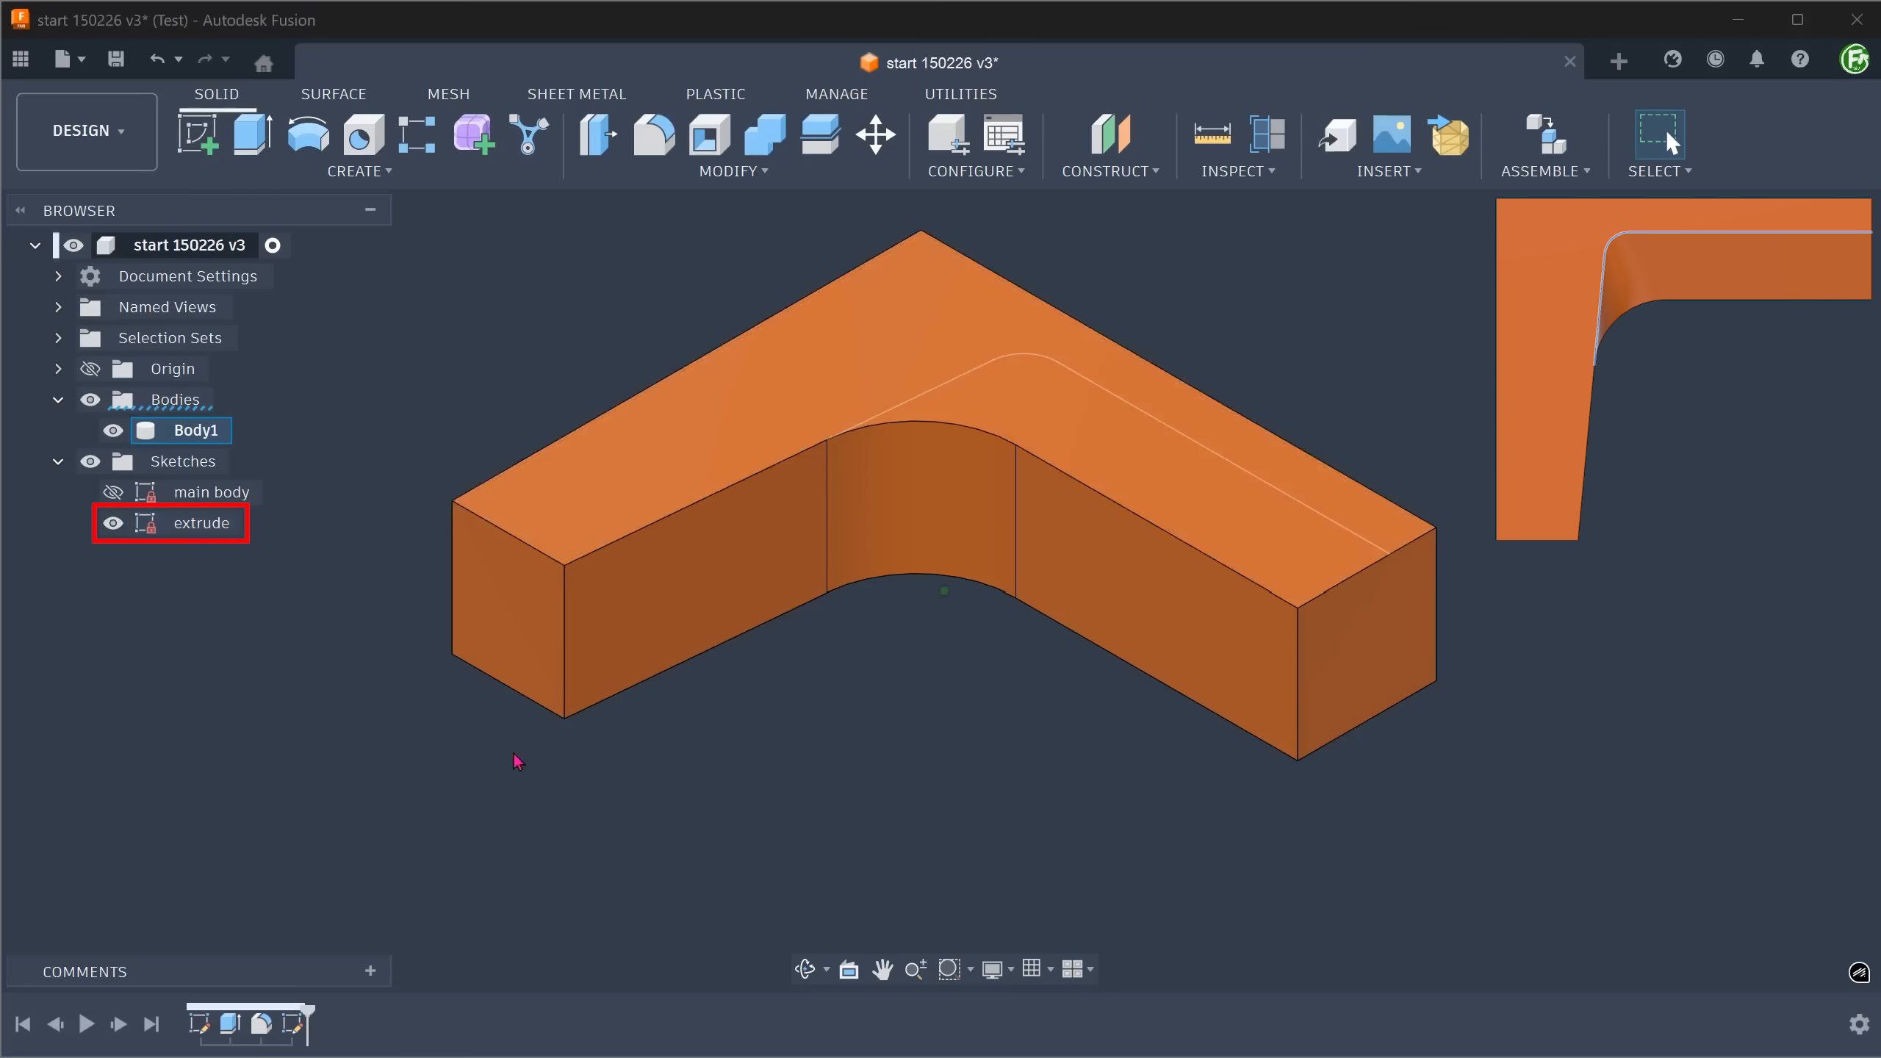
click(1159, 496)
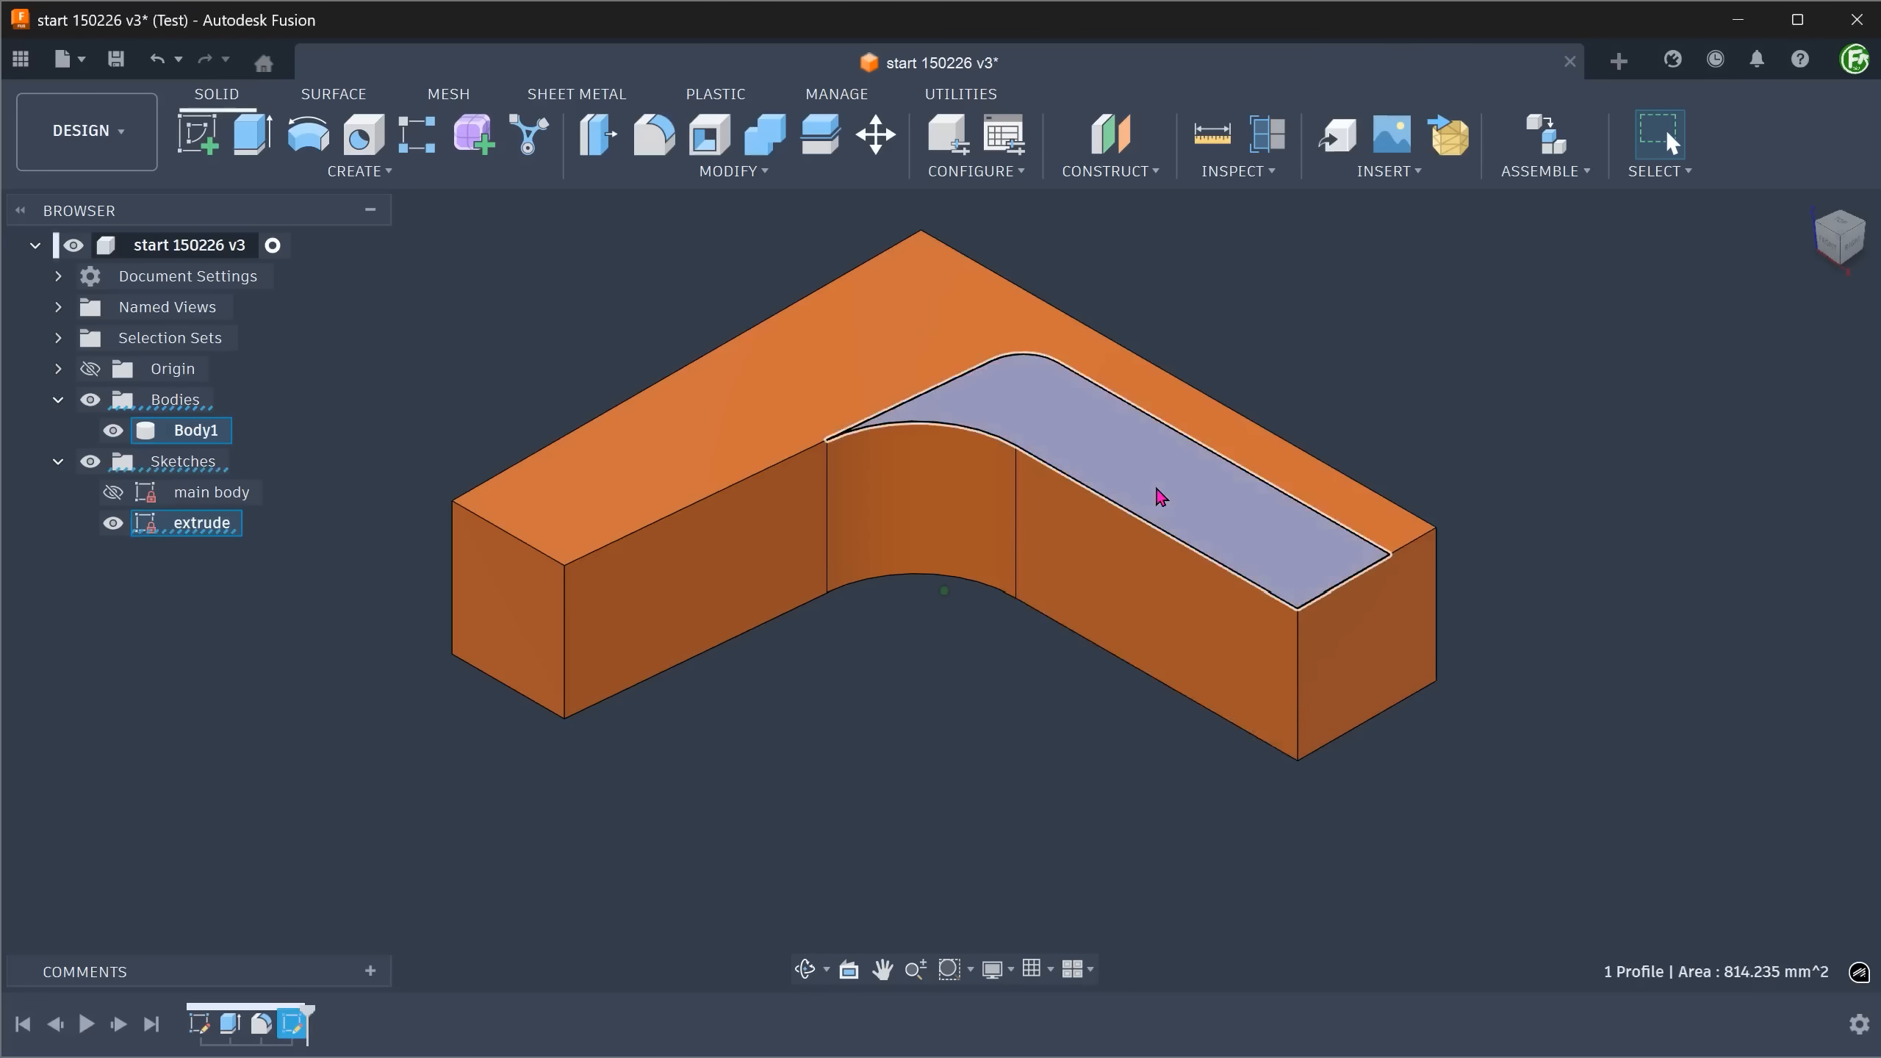
text(e)
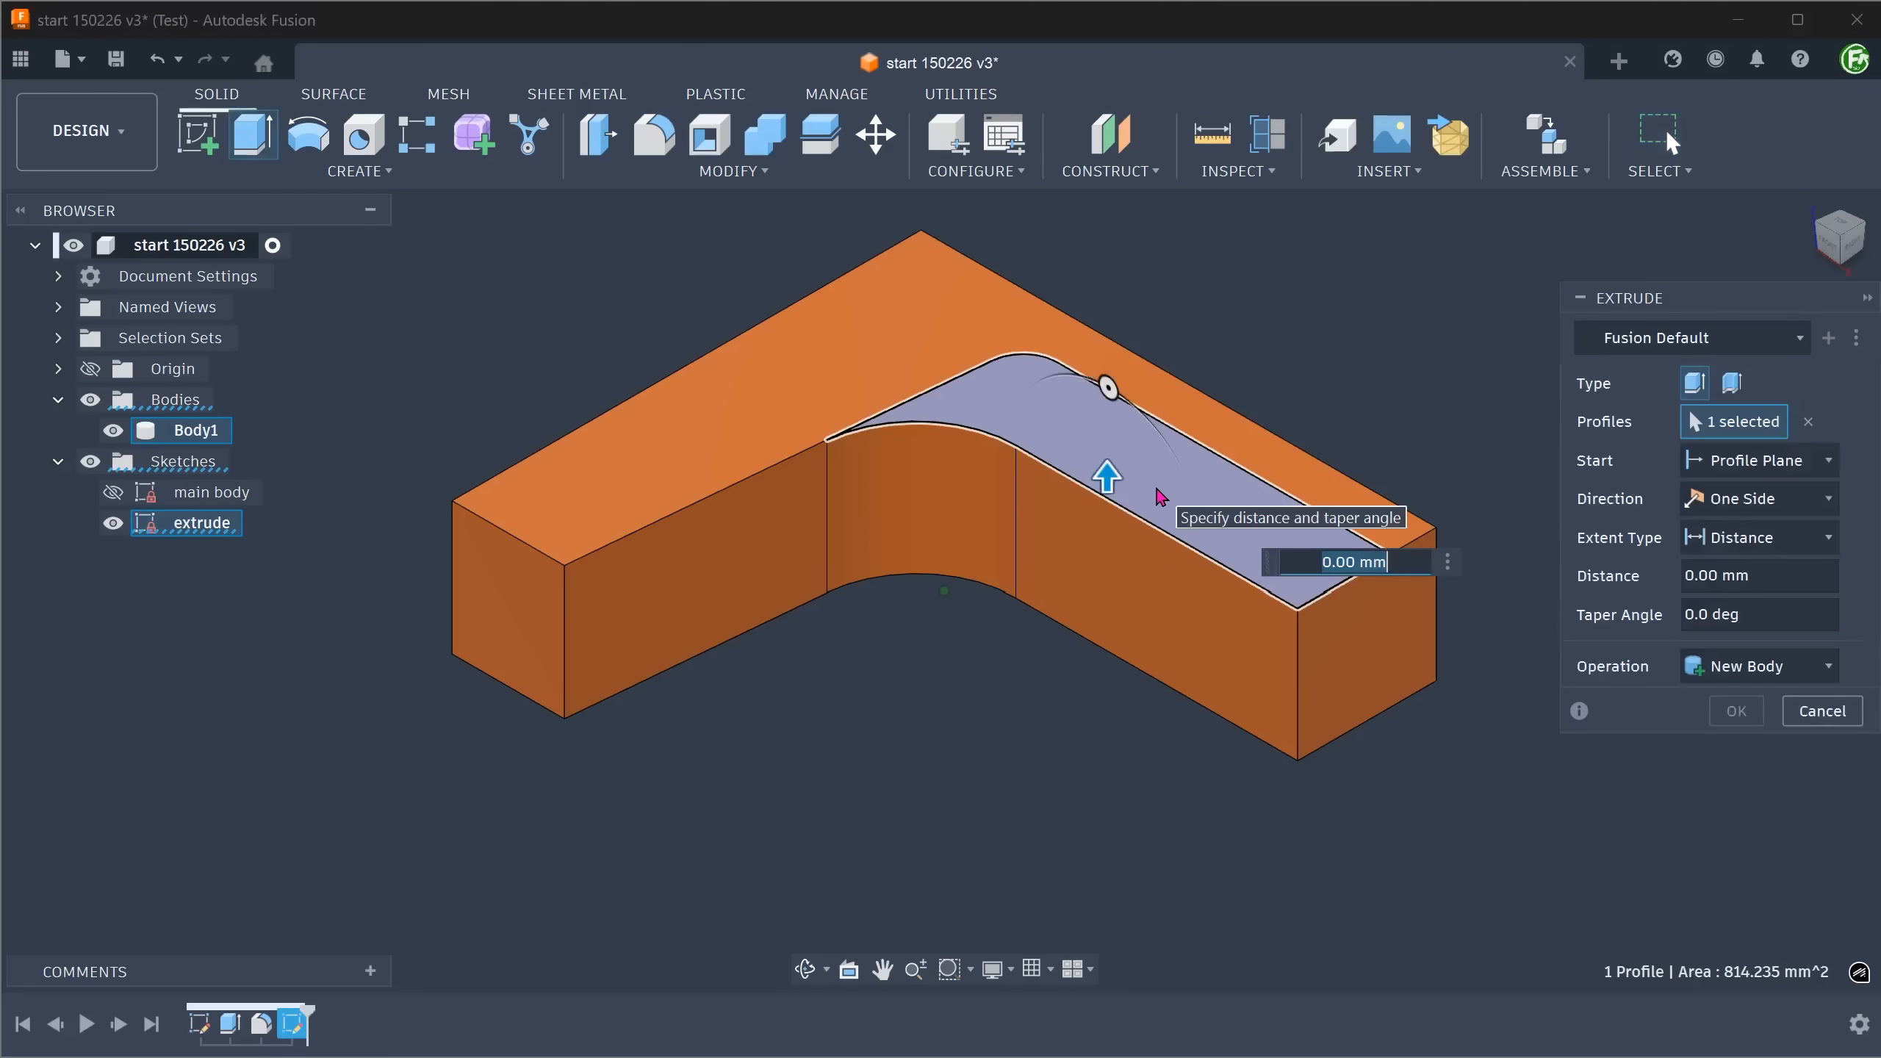
text(-7)
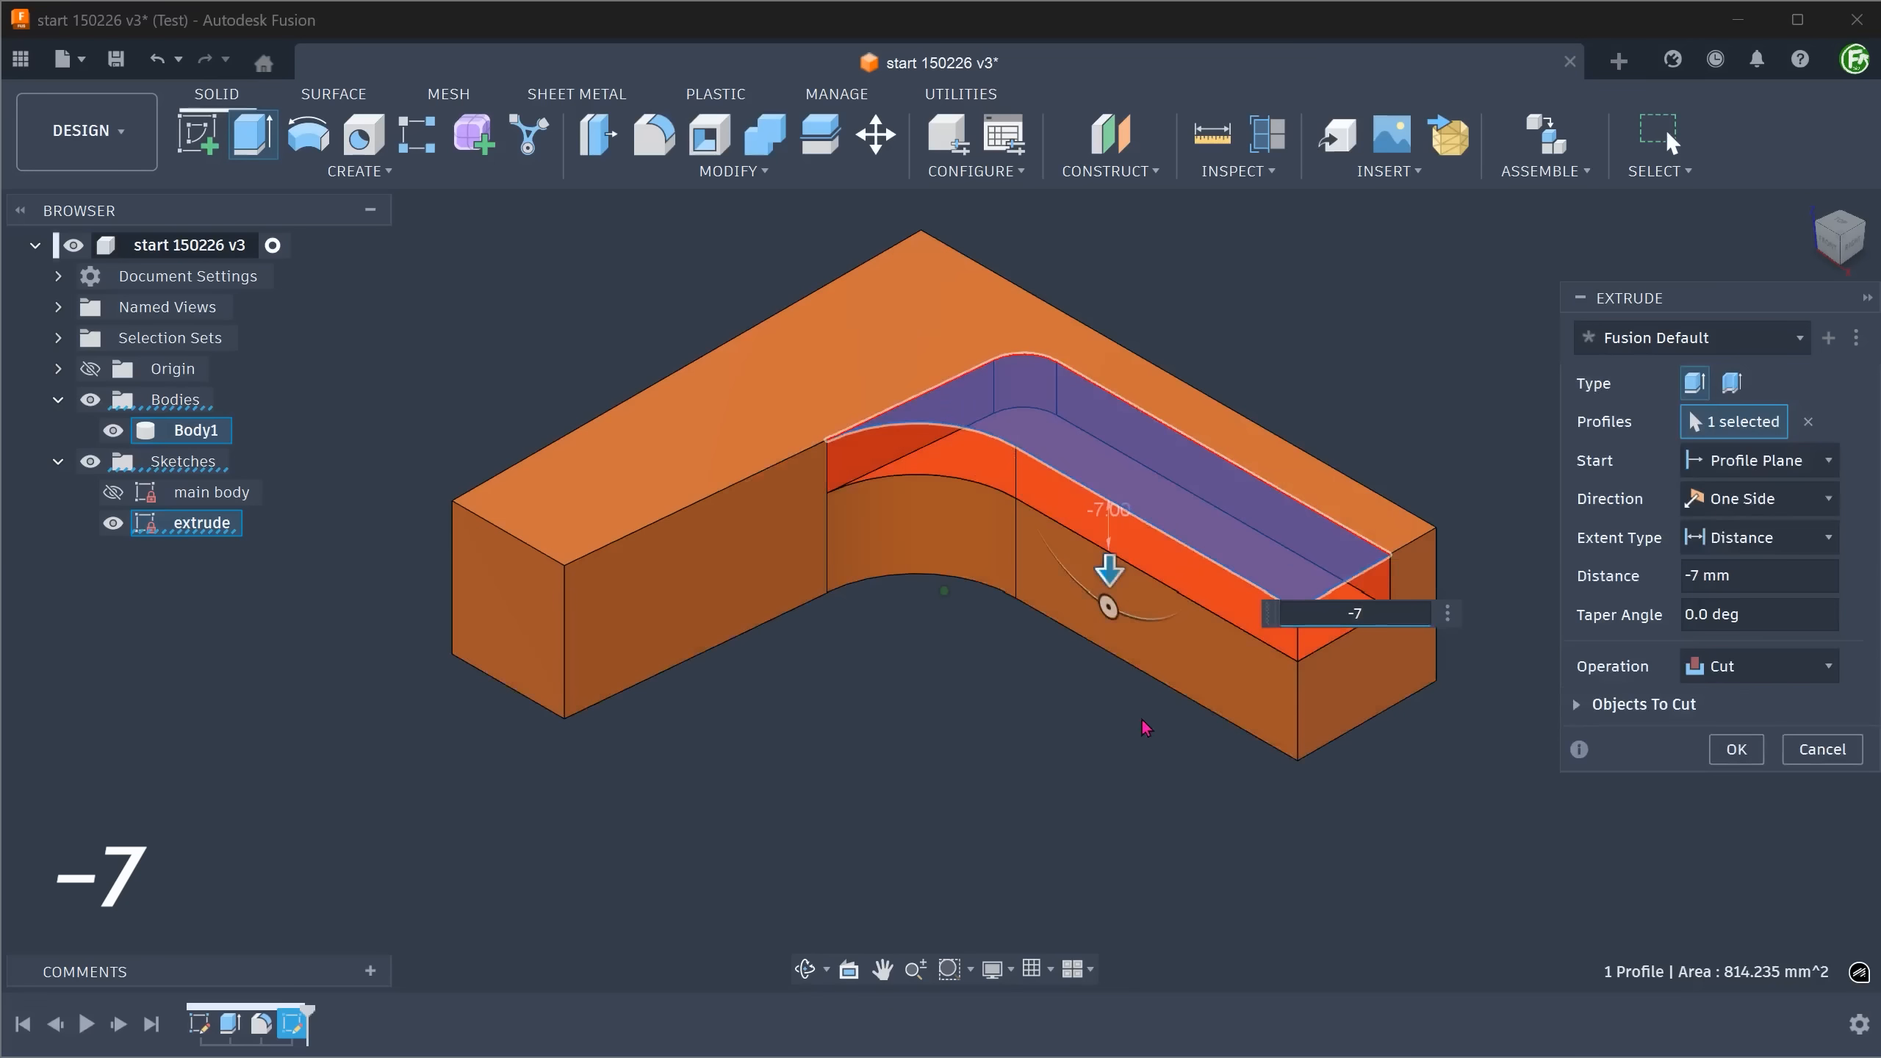
click(1735, 749)
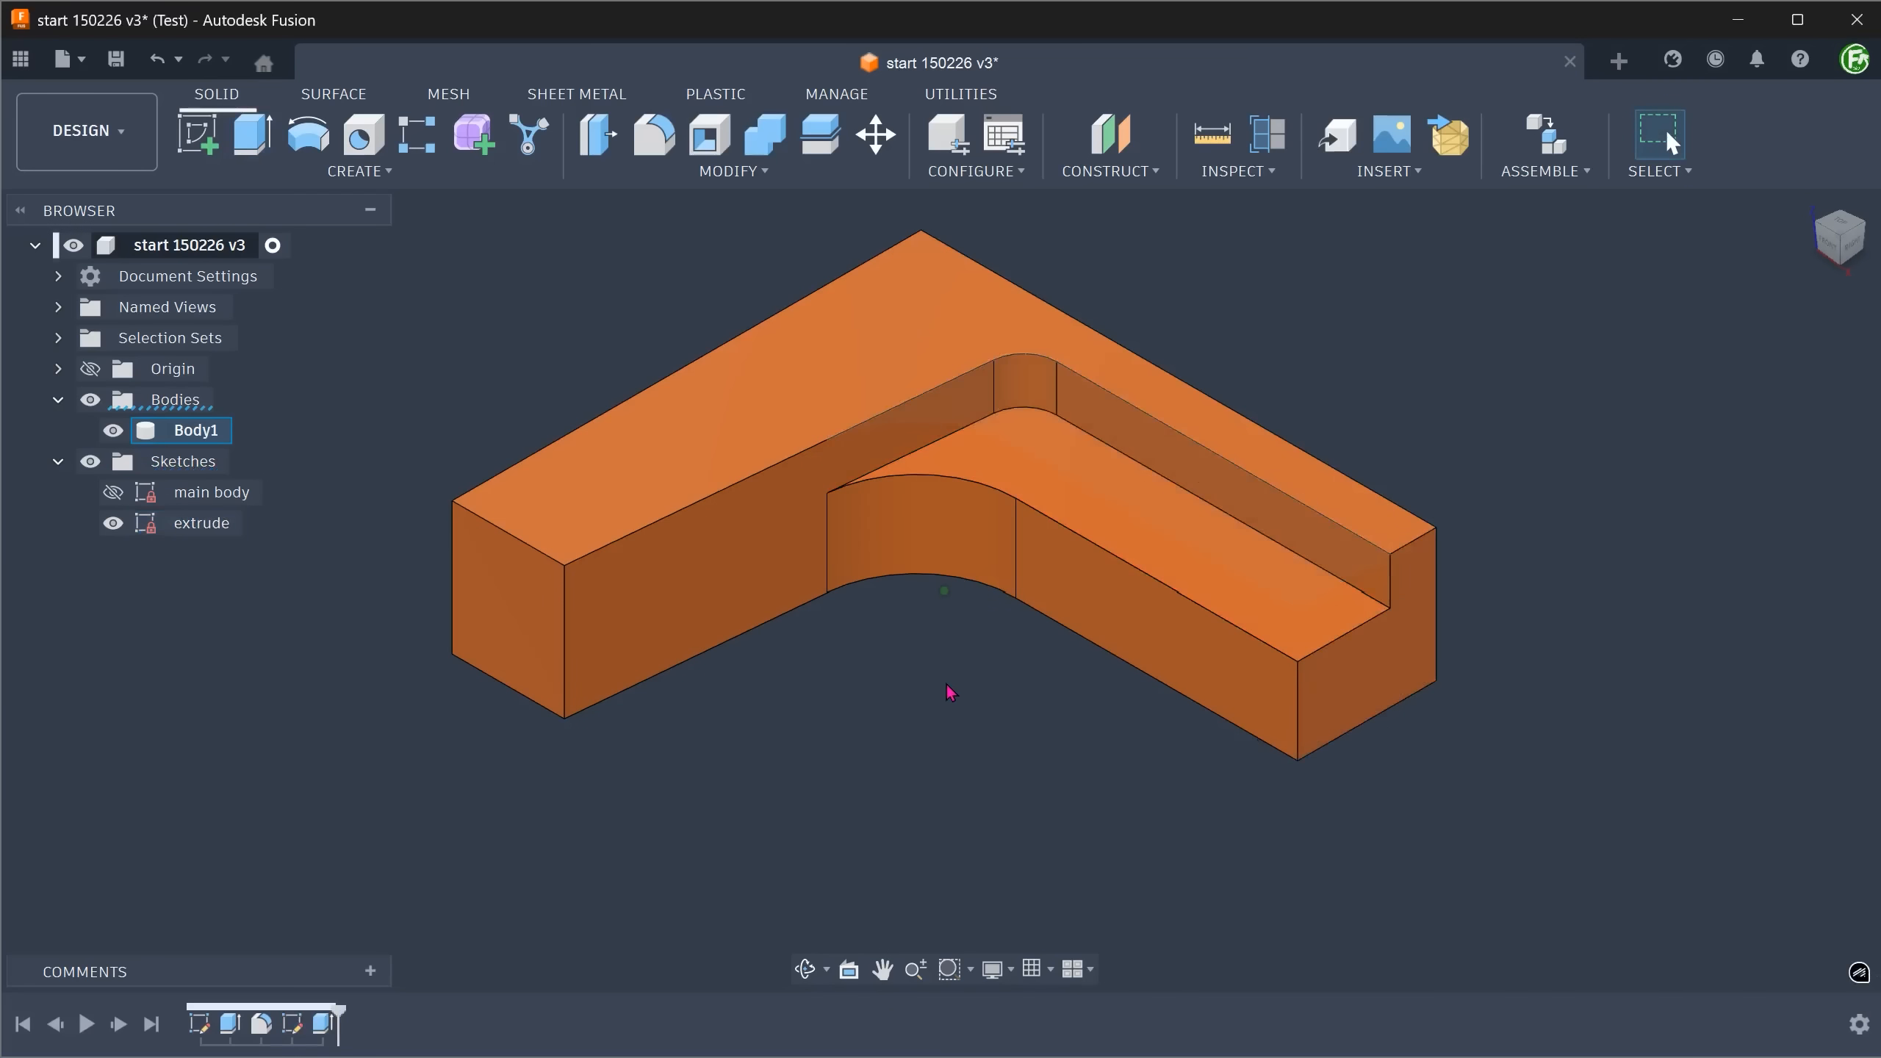
click(118, 529)
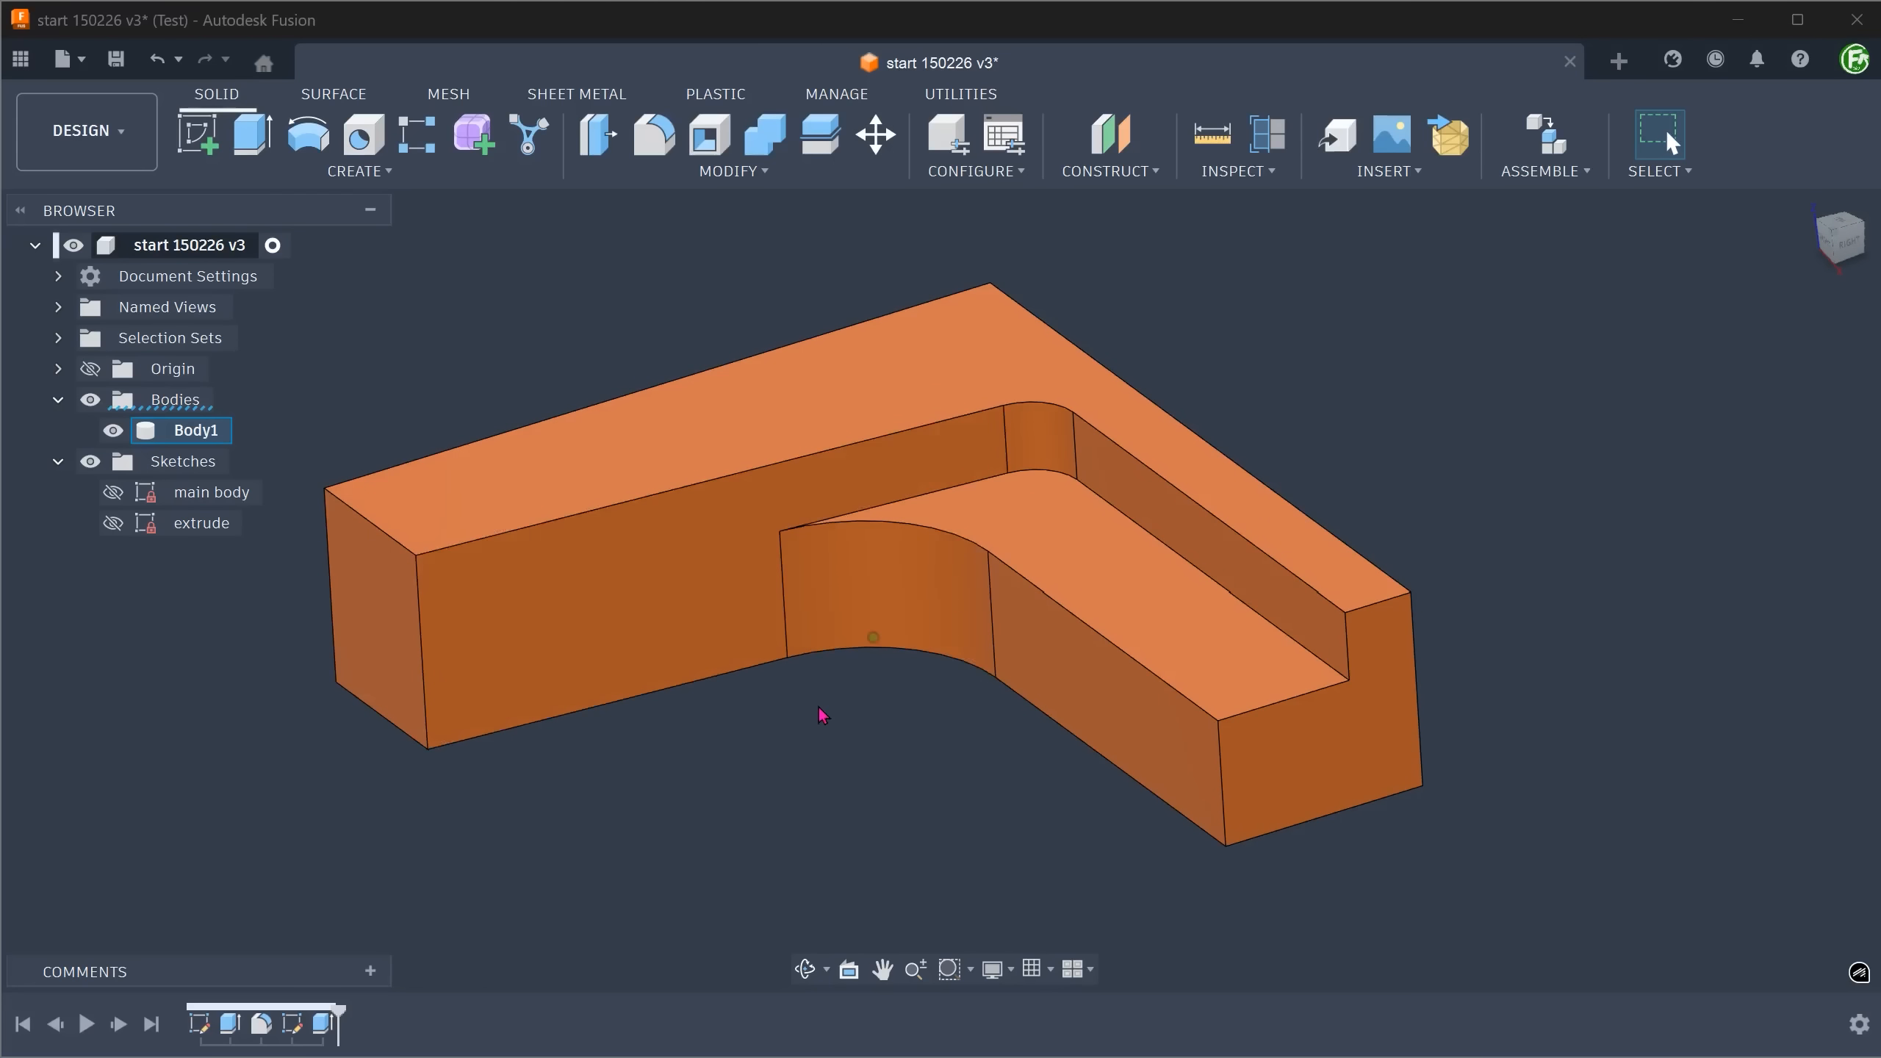
Start a sketch on the long inner side face and draw a line from the recess floor's end corner to the top edge.
click(710, 589)
right_click(708, 427)
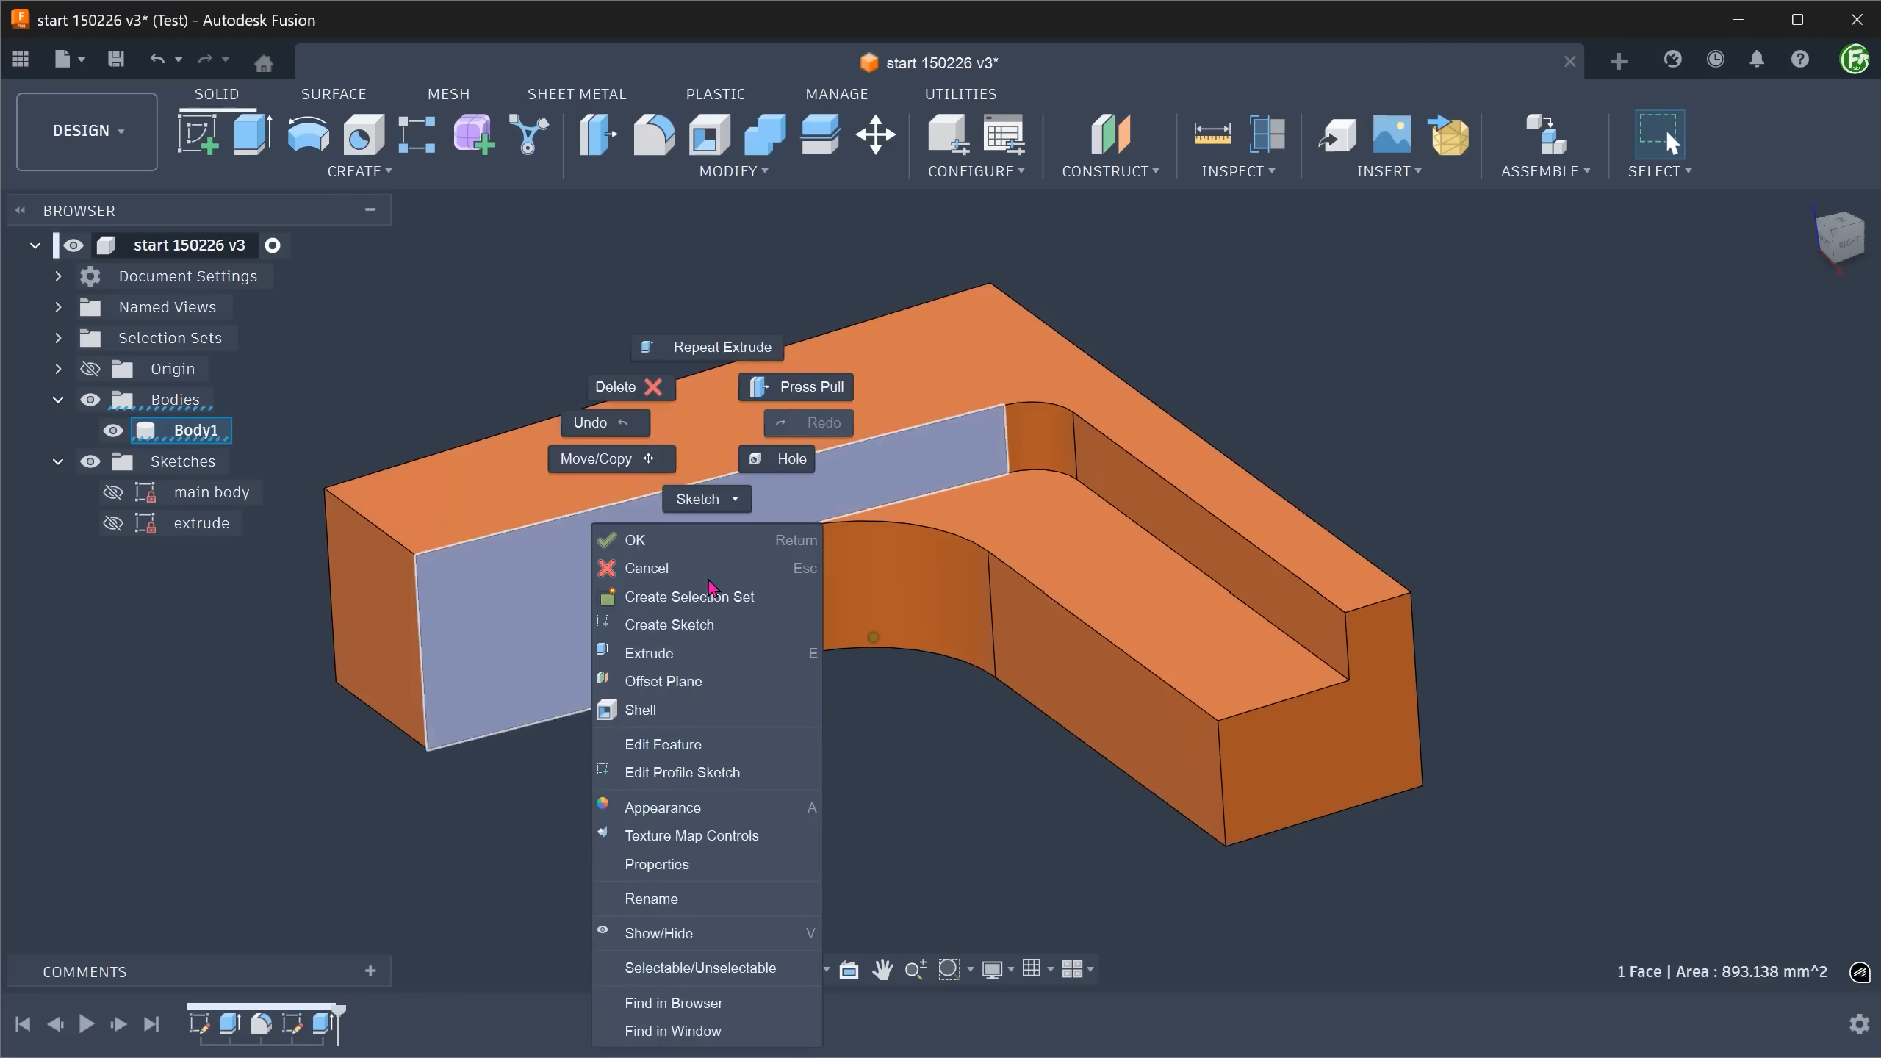
click(735, 628)
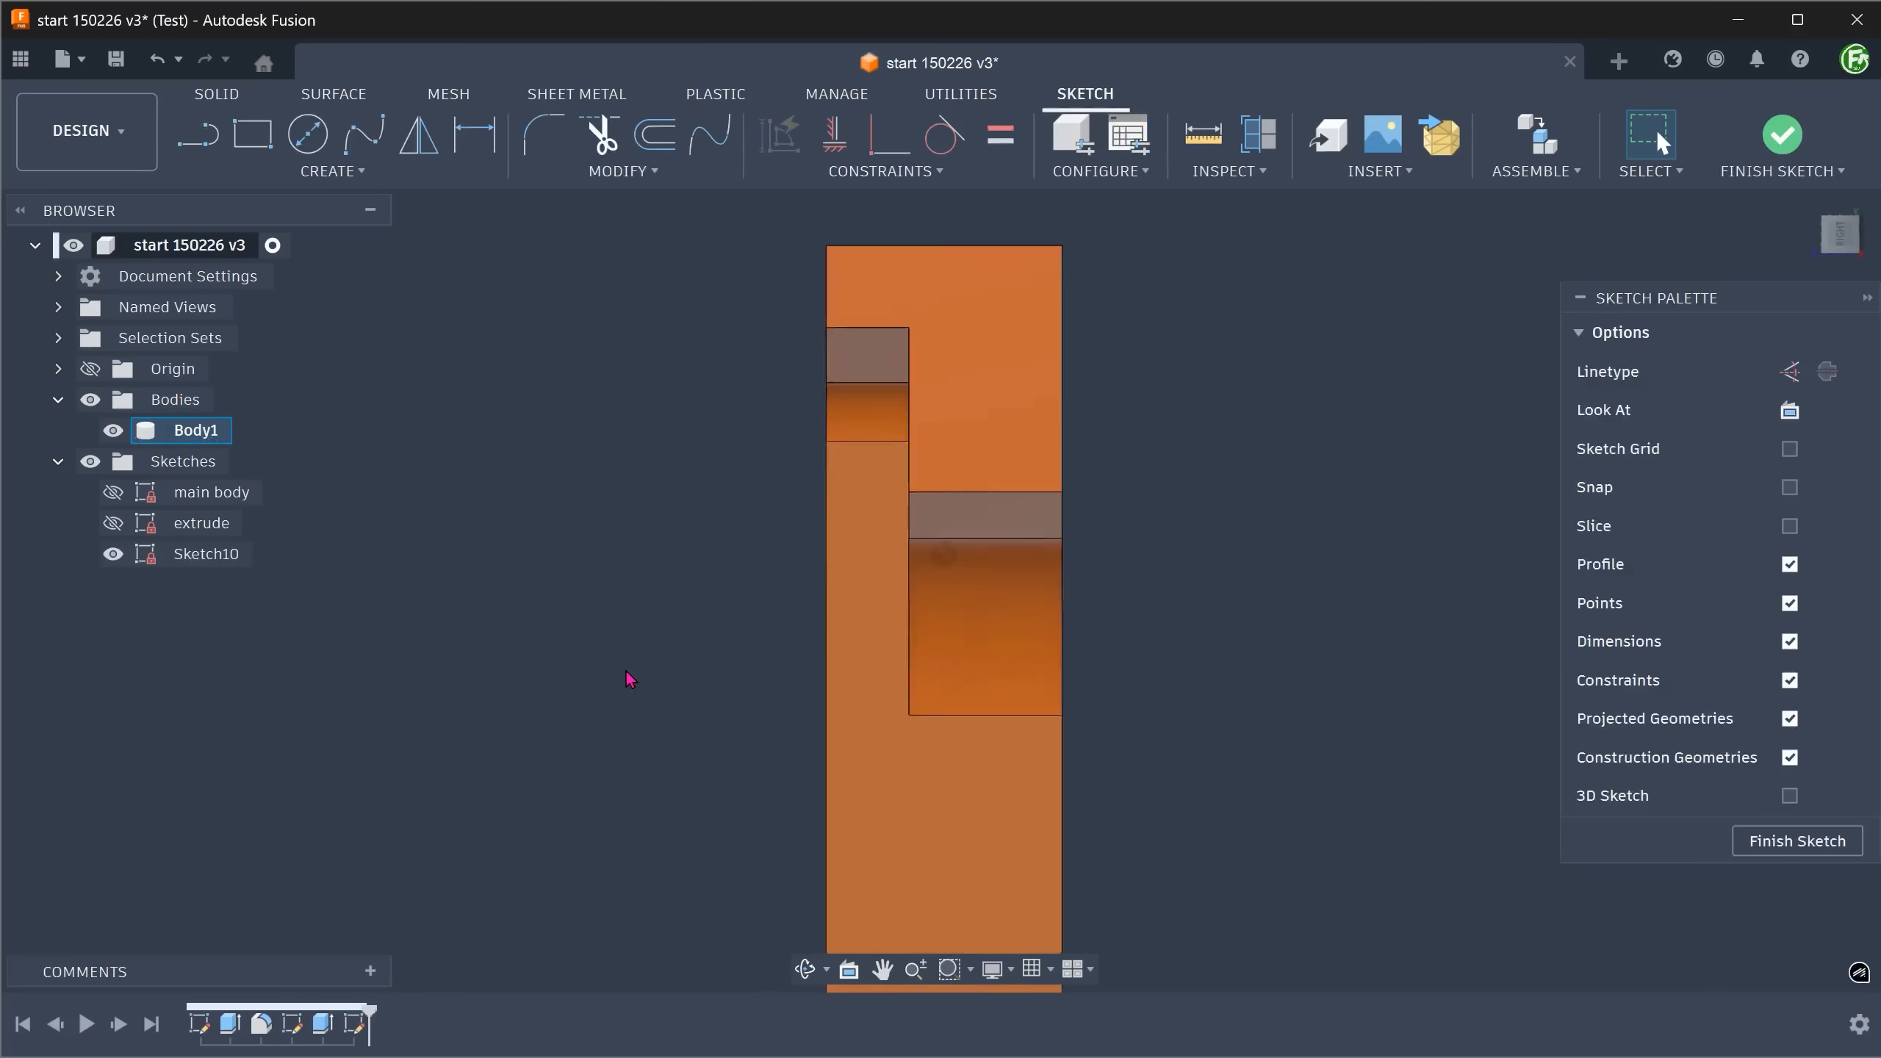
key(l)
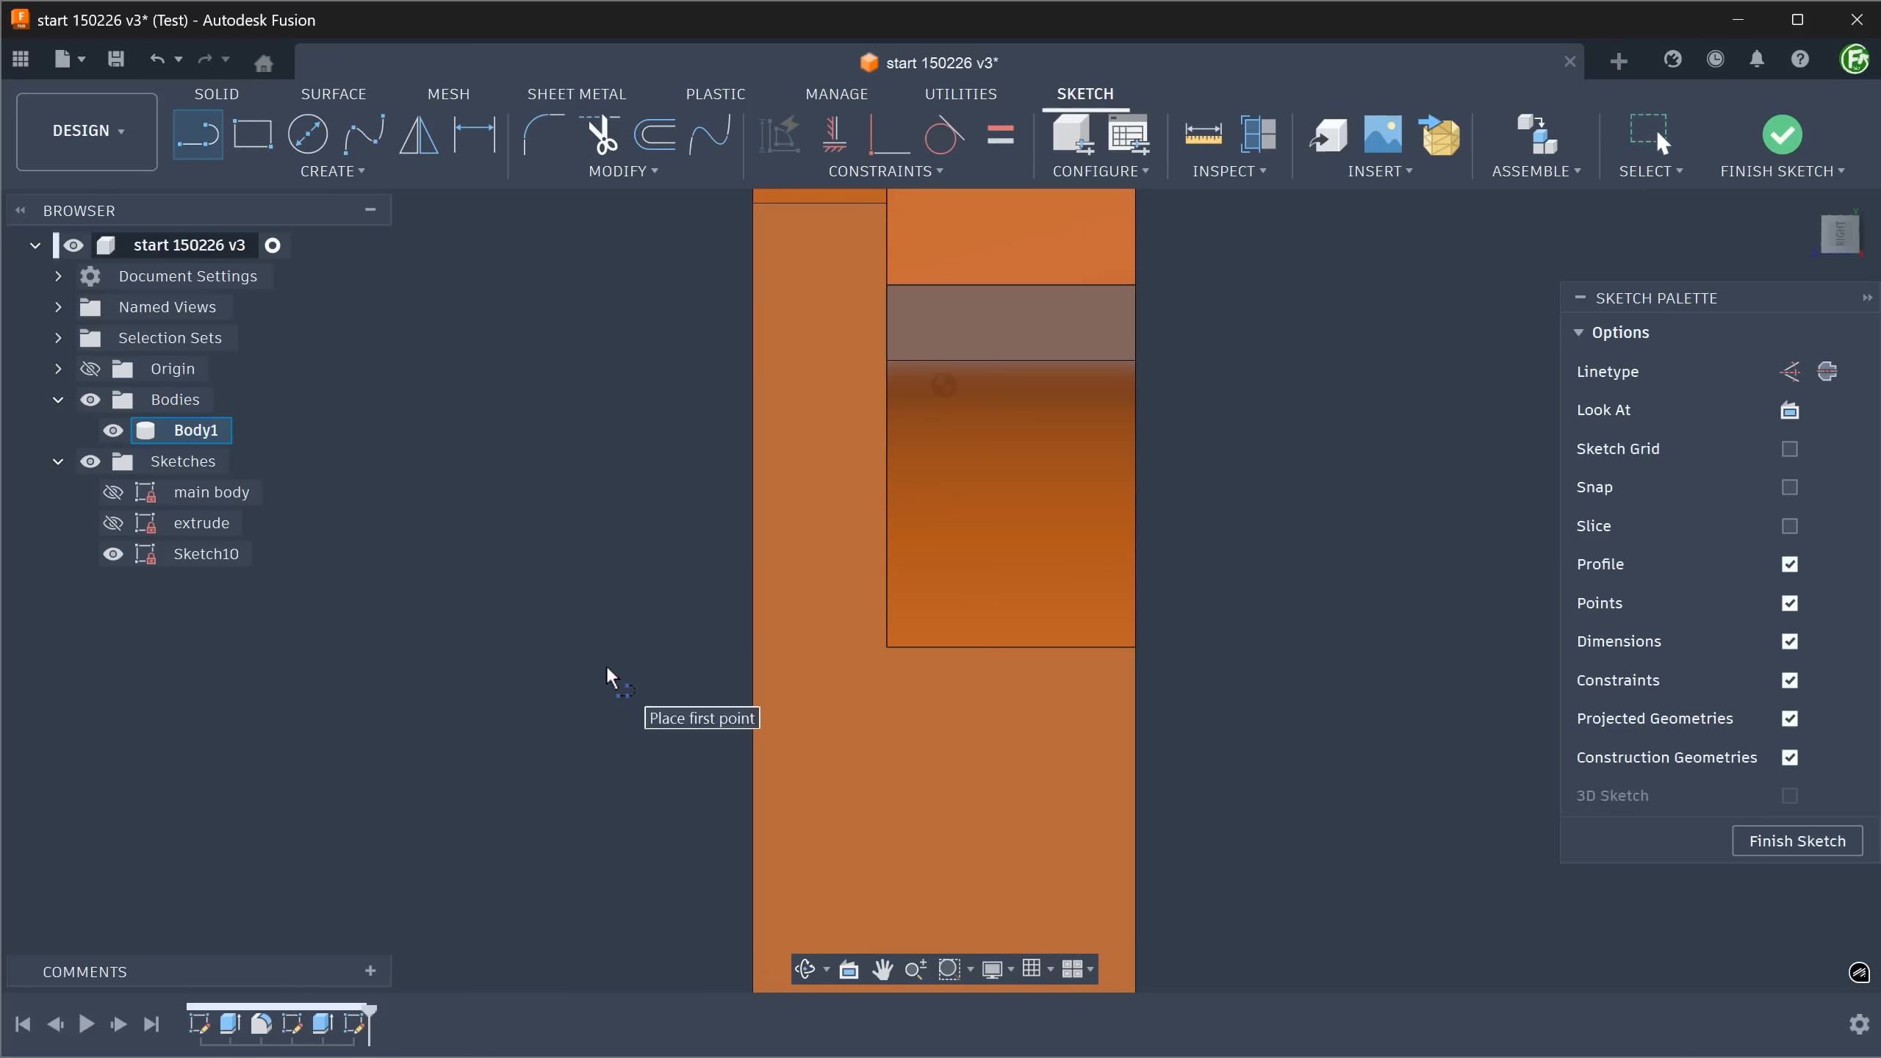
click(893, 643)
double_click(756, 651)
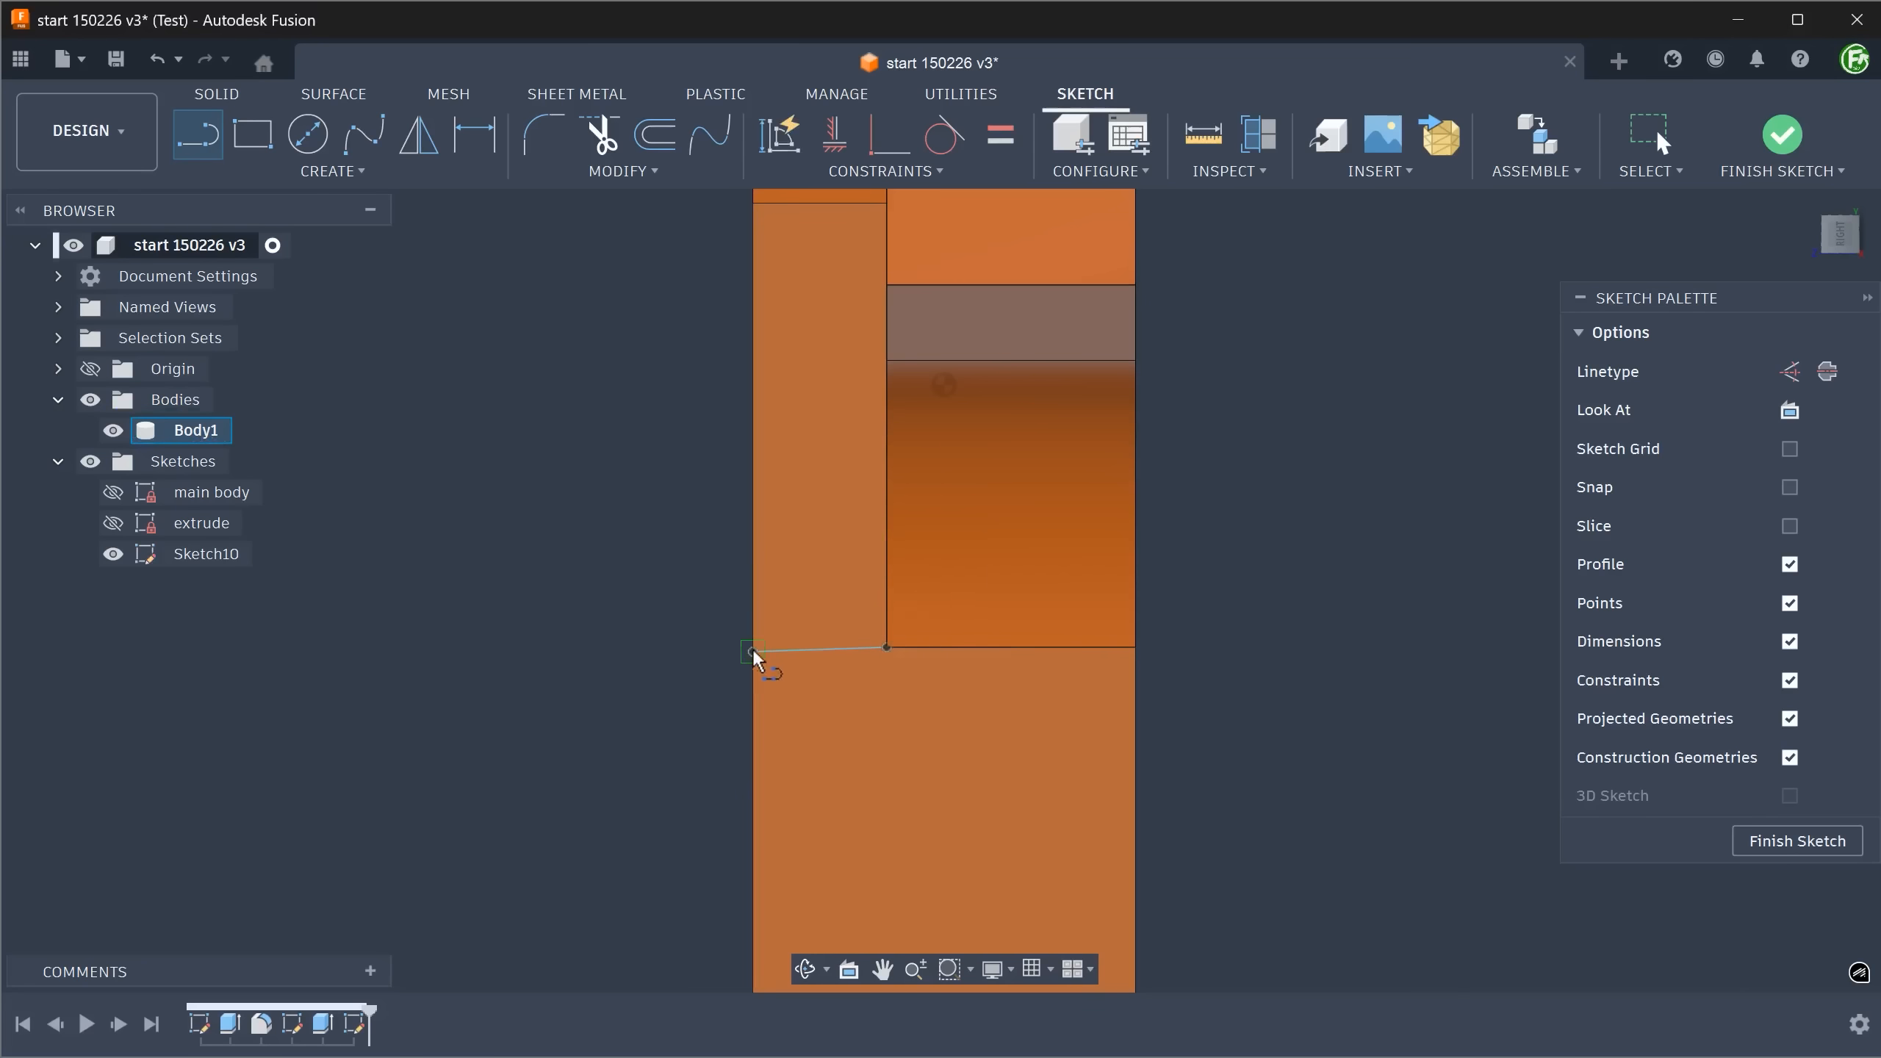
Apply a Horizontal/Vertical constraint to the short line and finish the sketch.
click(835, 133)
click(788, 651)
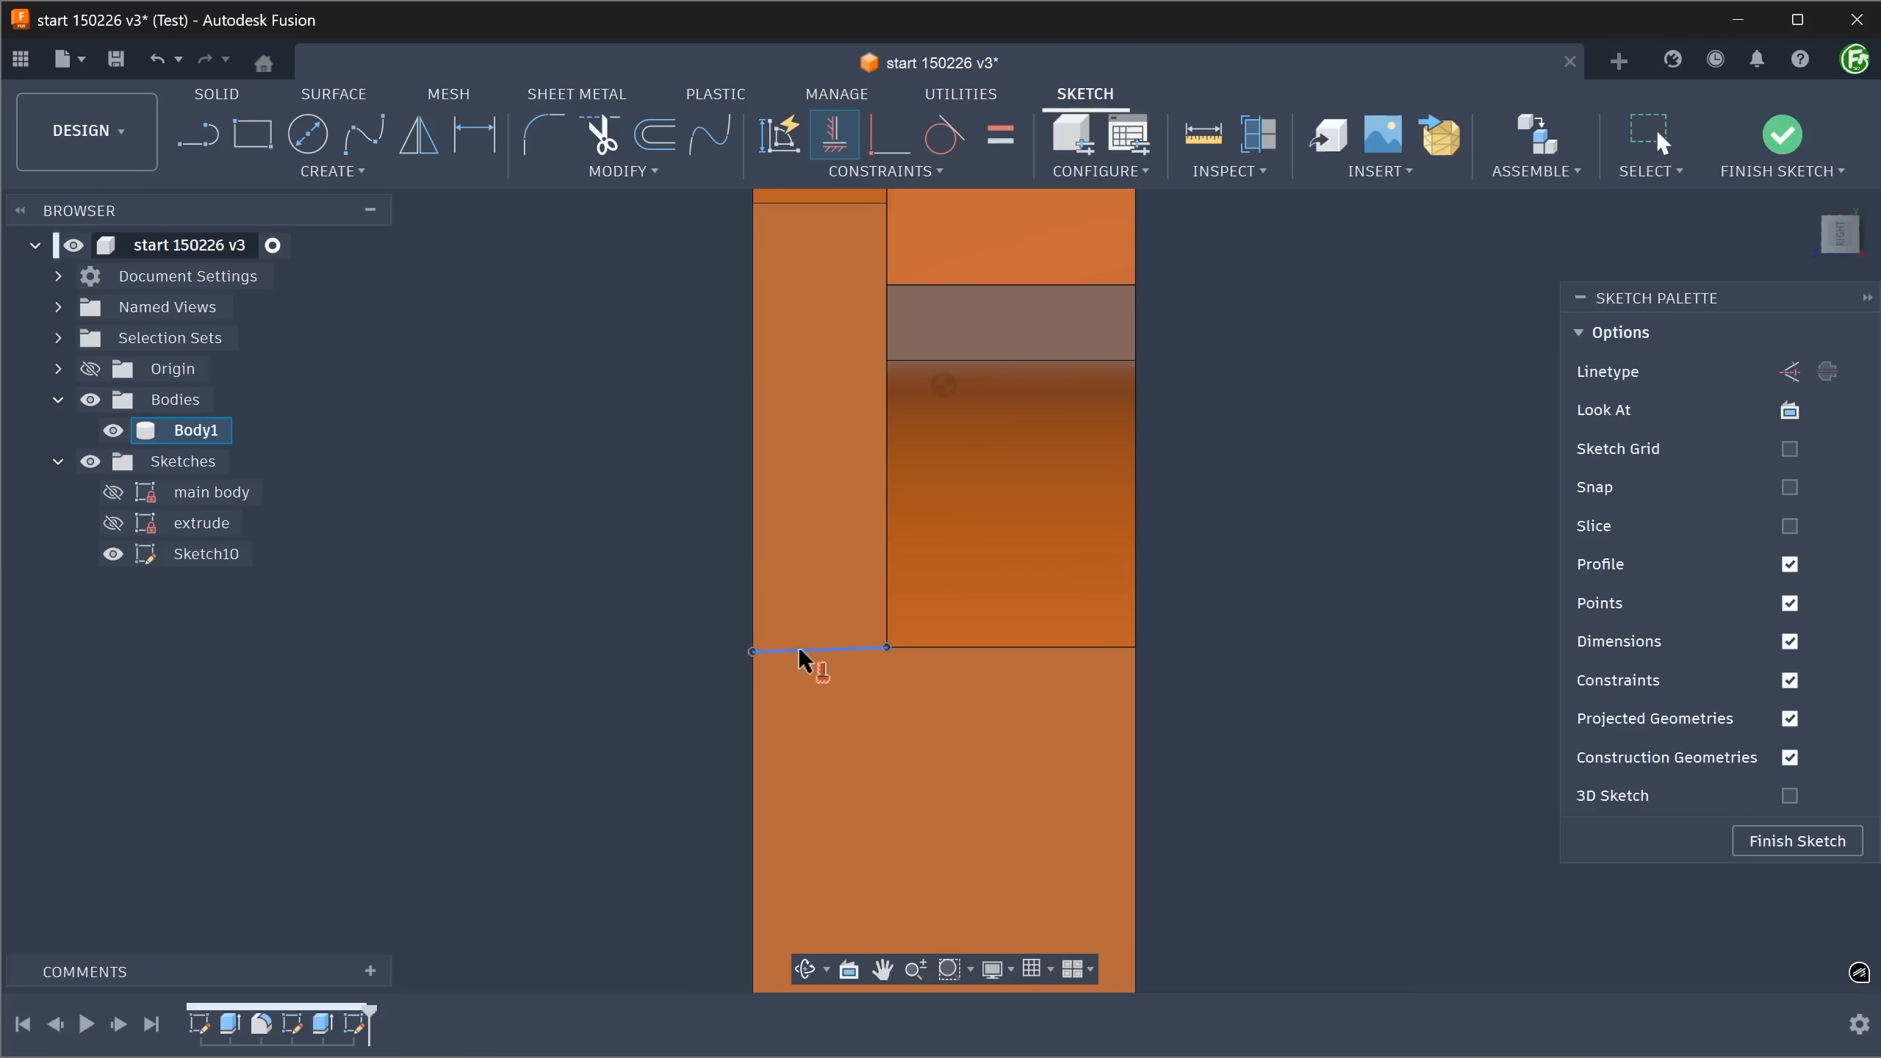
key(Escape)
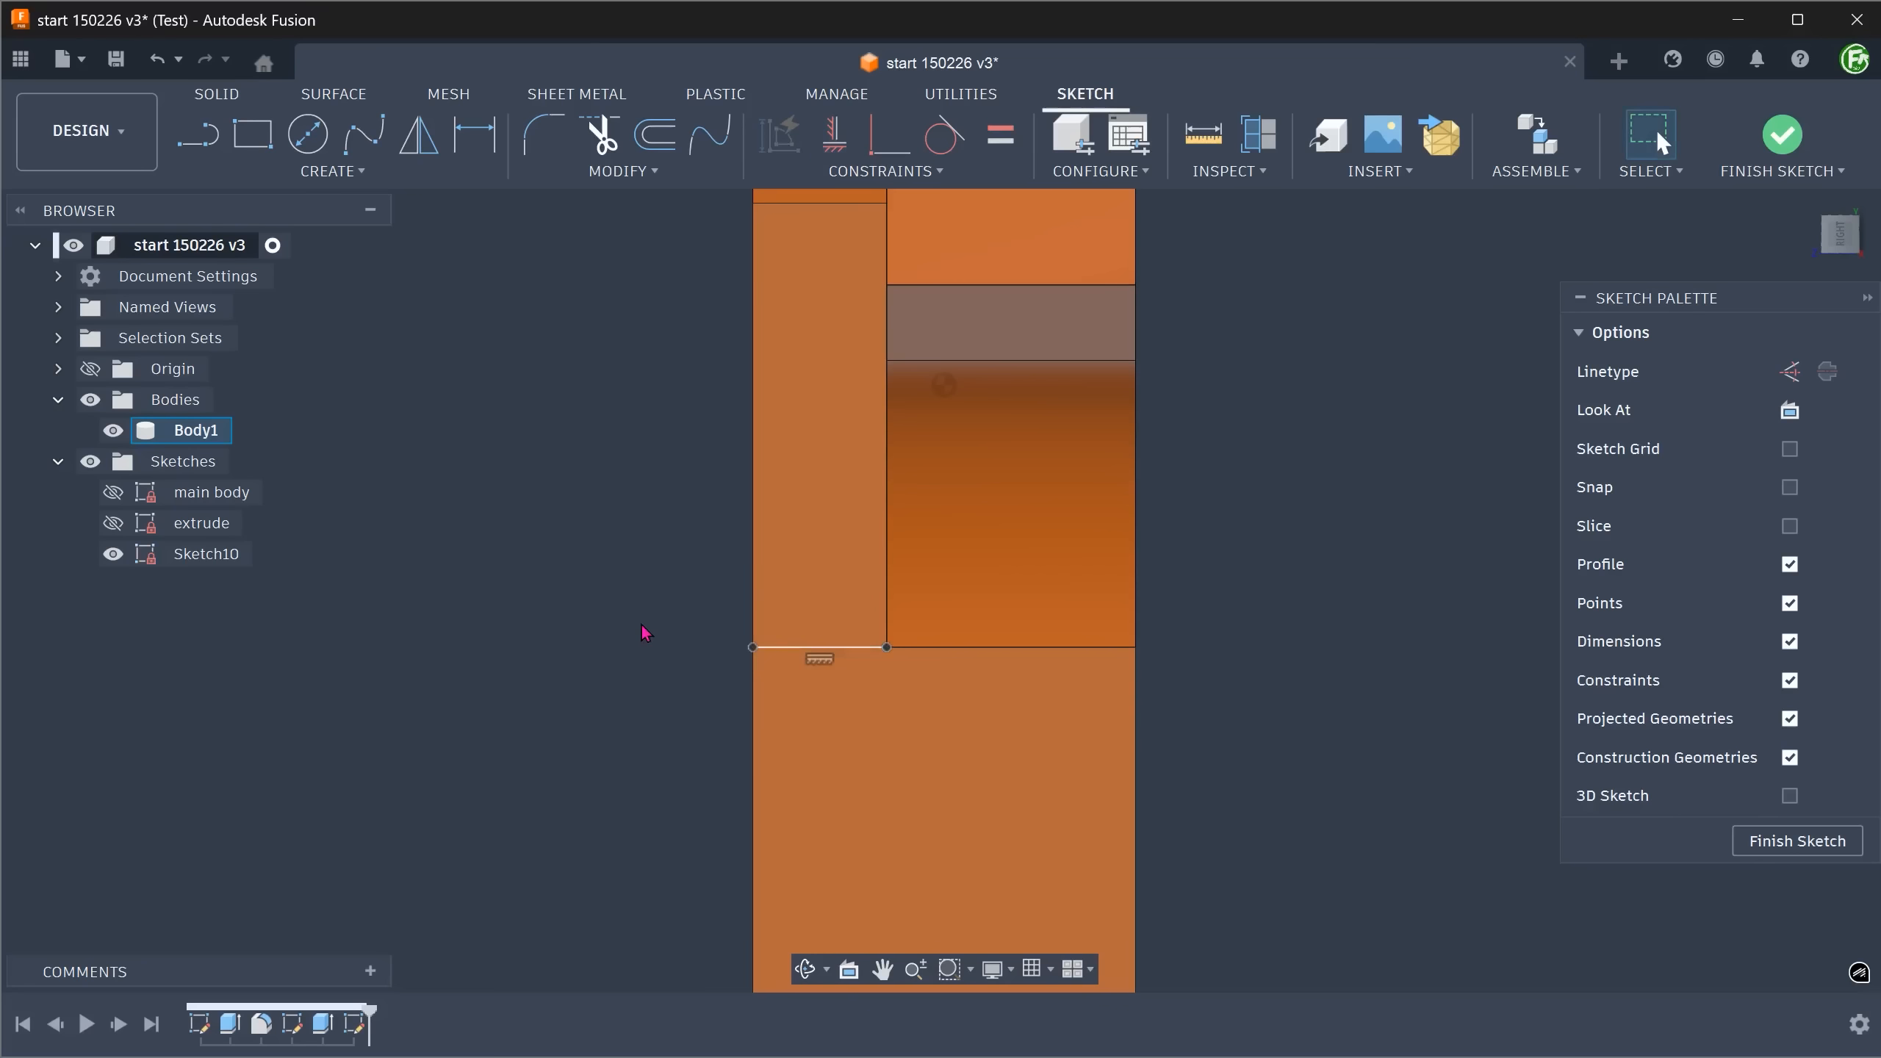
click(1781, 140)
Split the long inner side face with the short sketch line as the splitting tool, using Split with Surface and extending the tool.
shift+middle_drag(1300, 443, 881, 782)
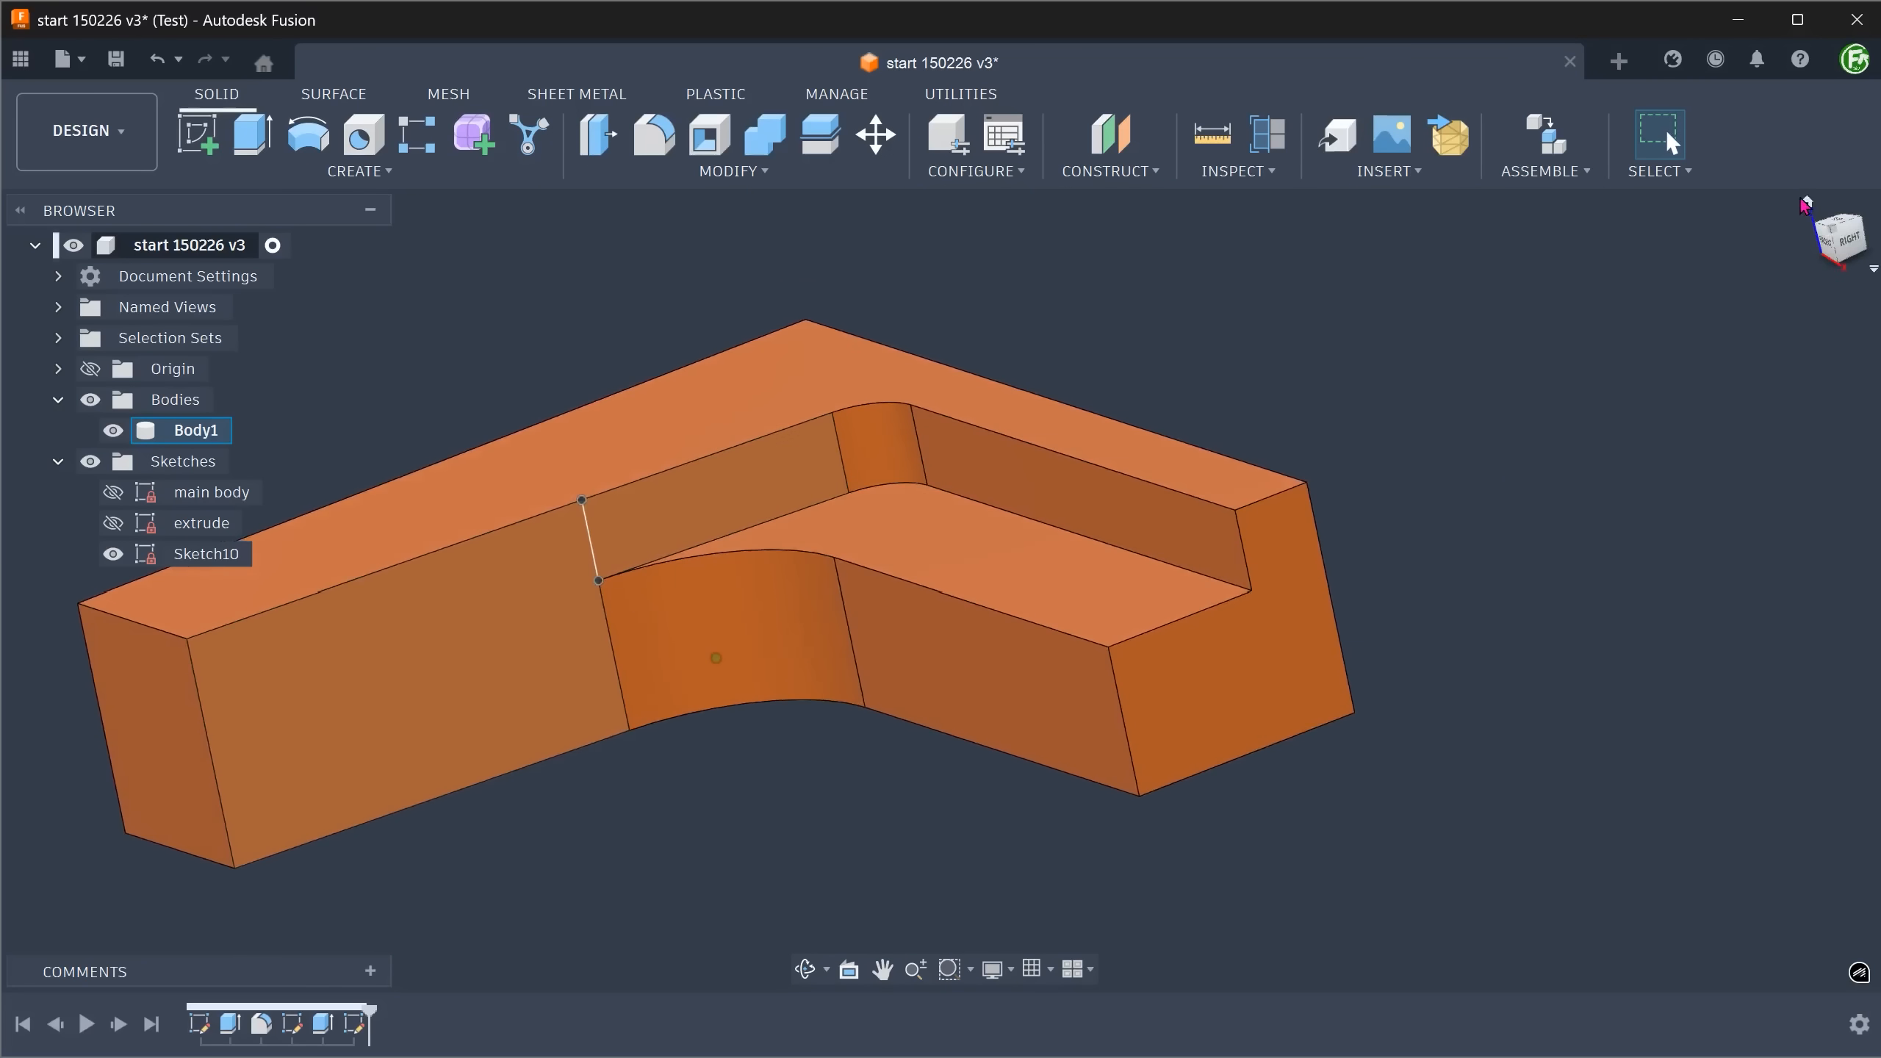
click(1802, 207)
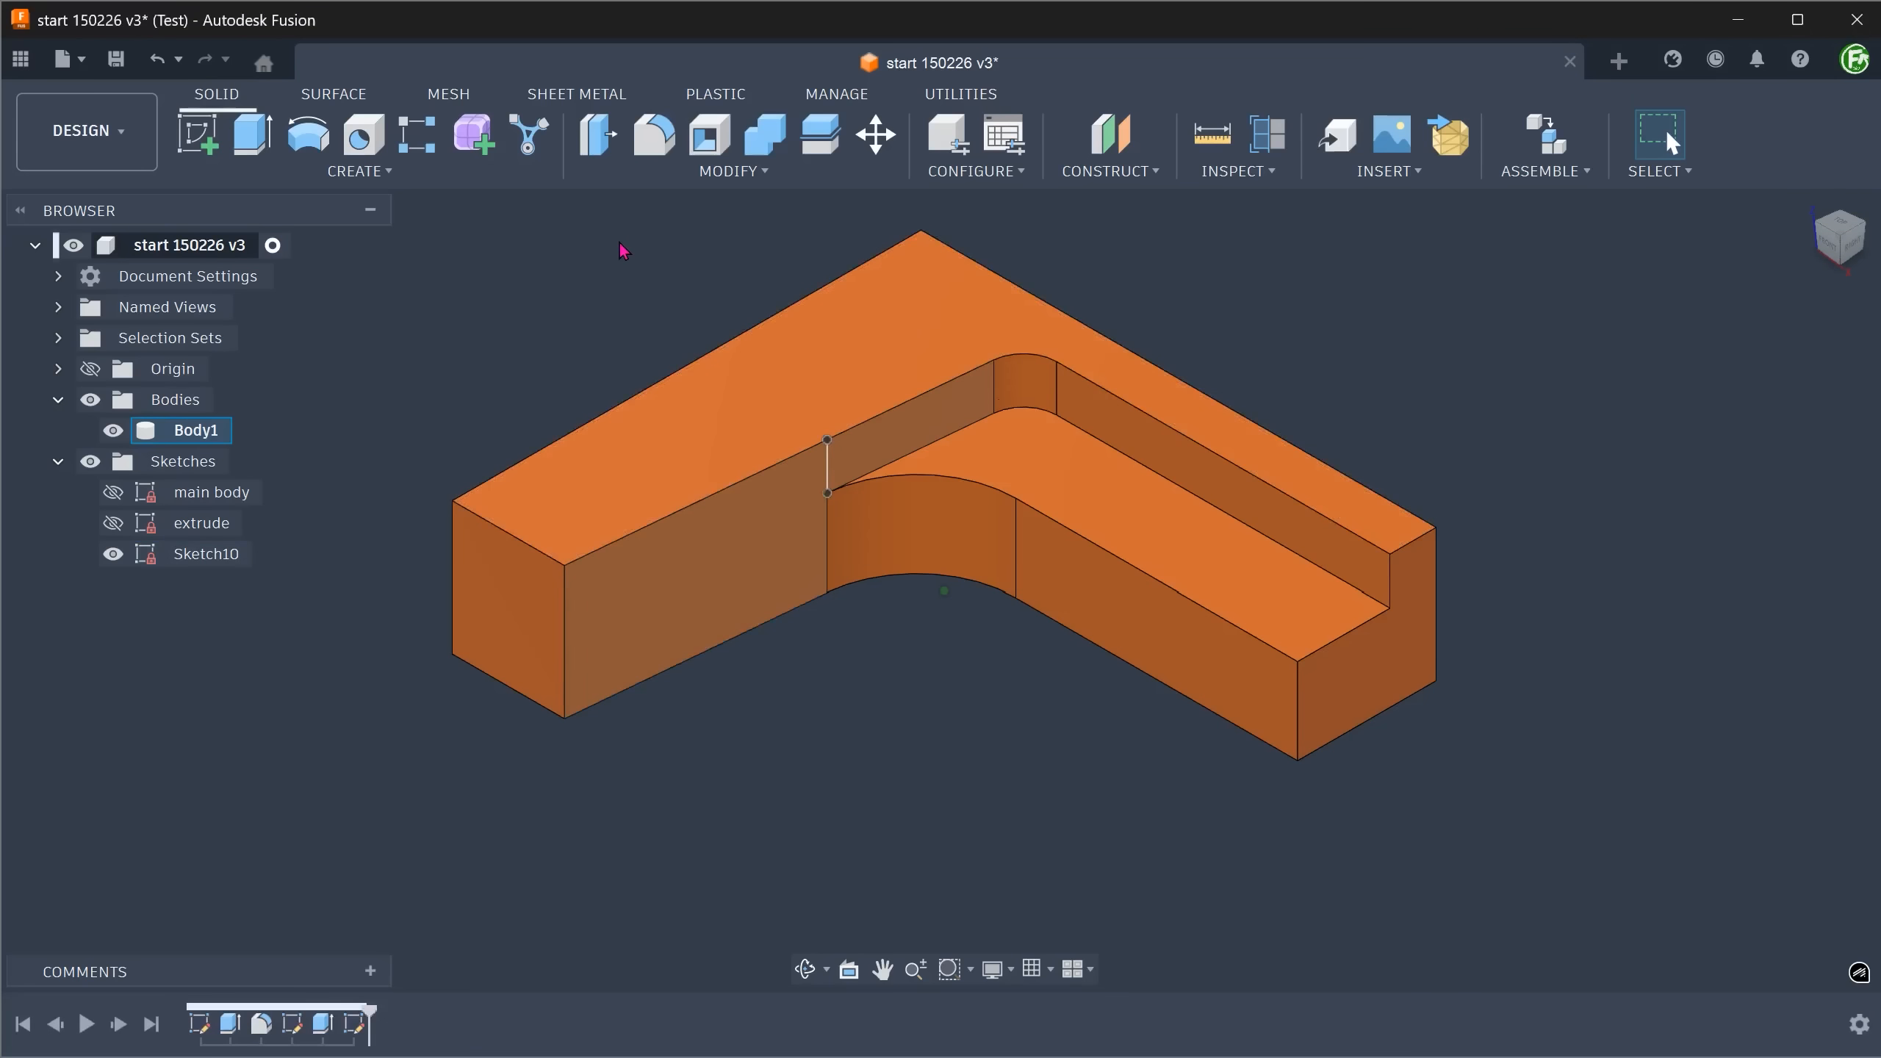
click(643, 178)
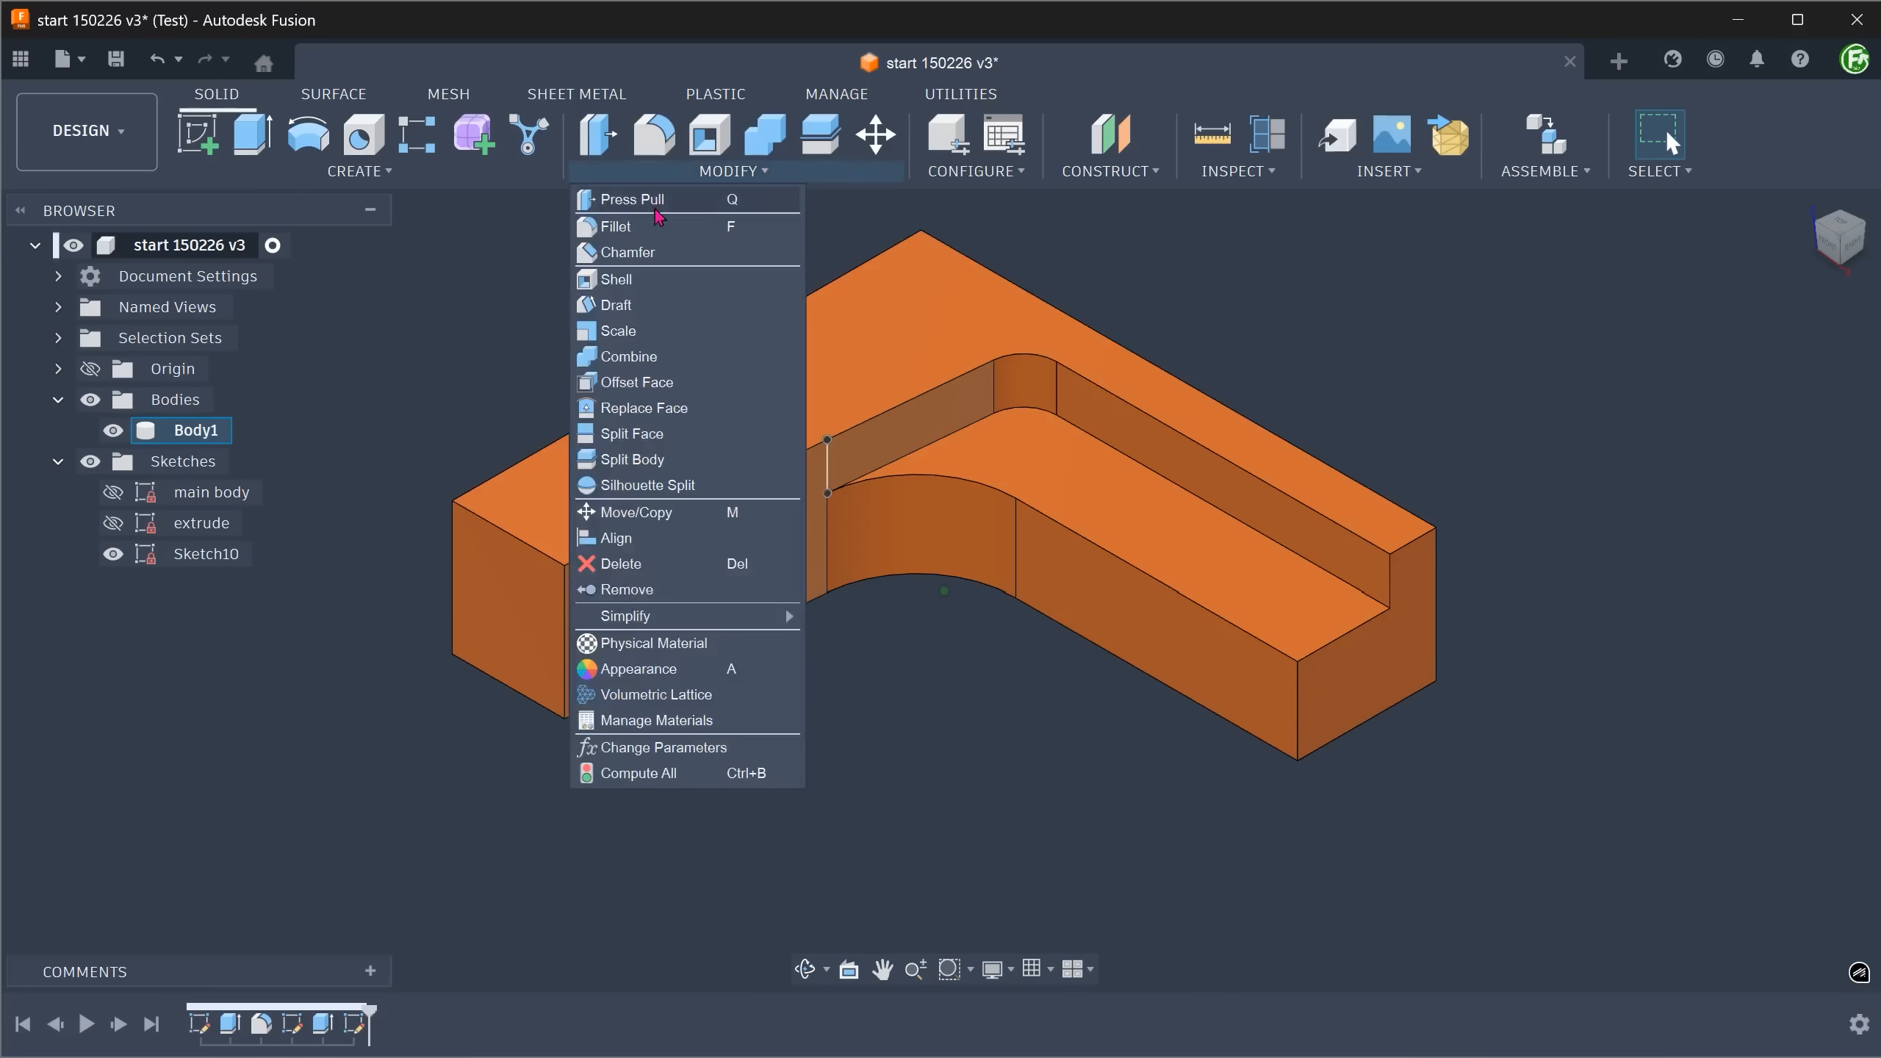
click(685, 436)
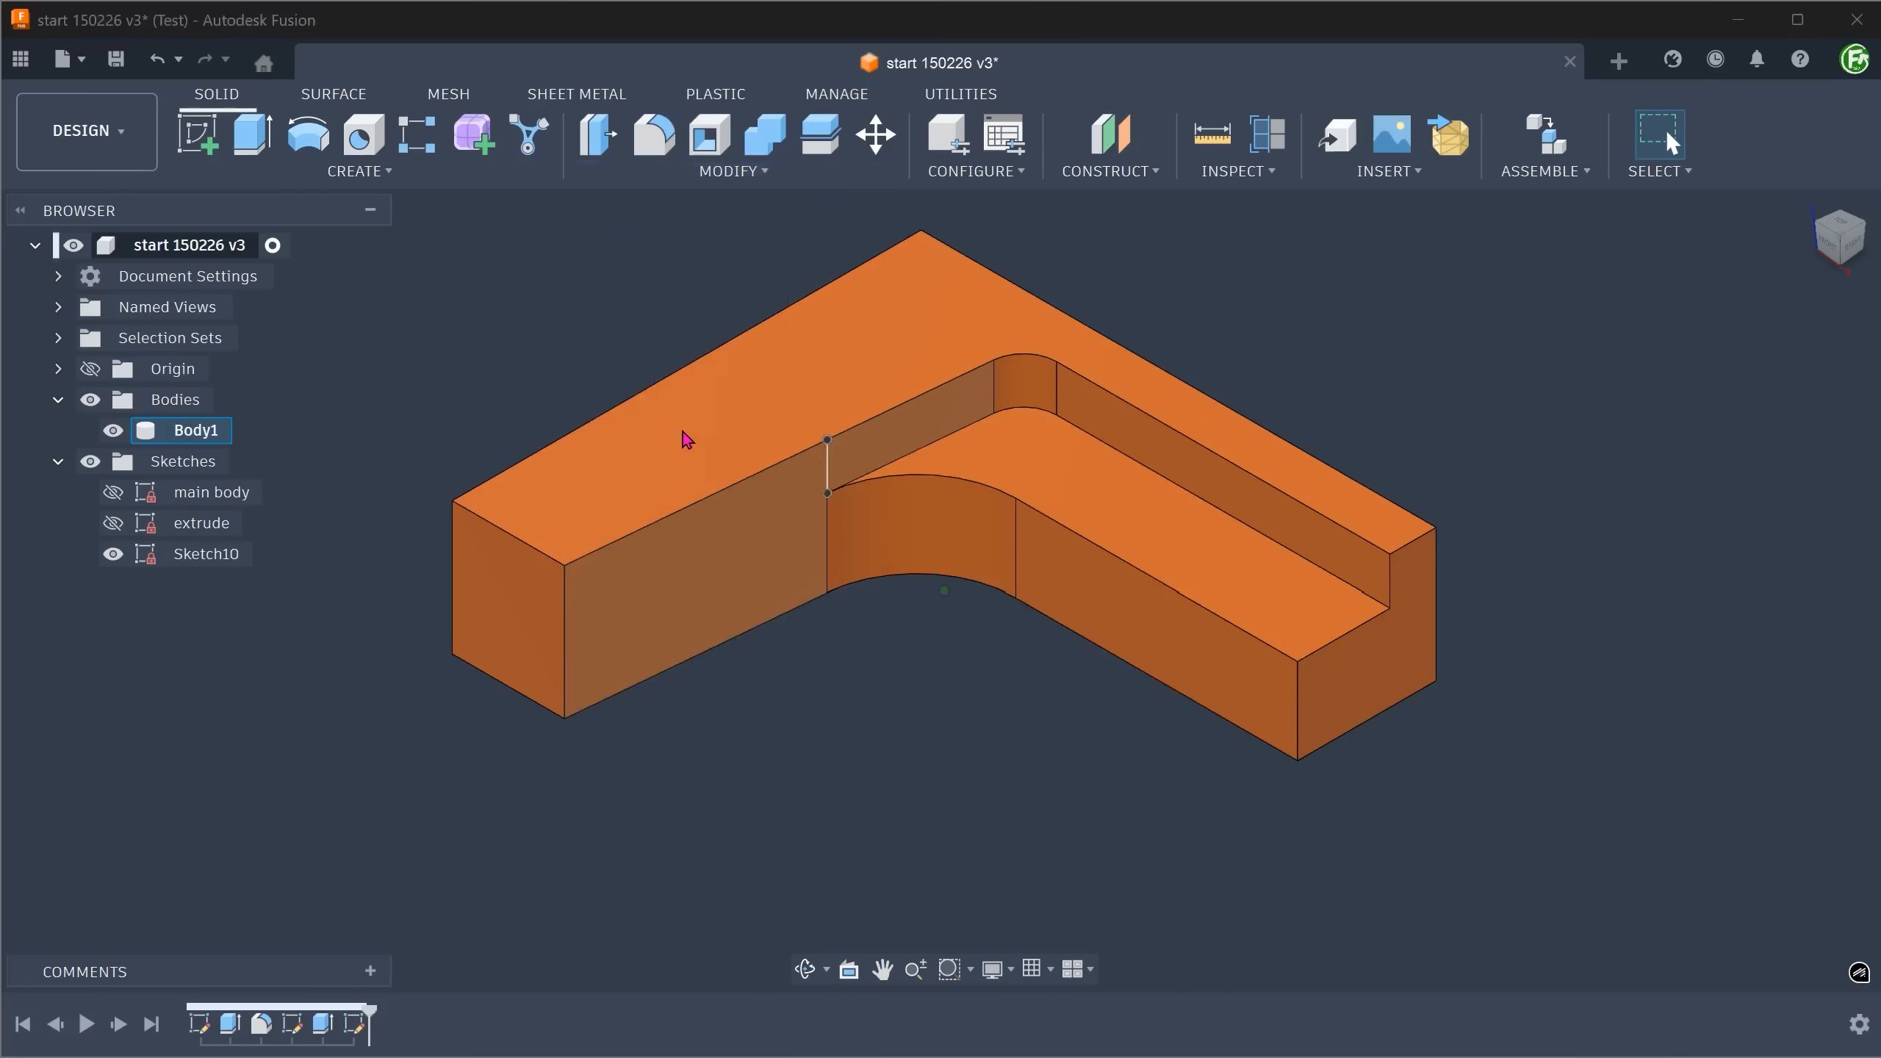
click(736, 549)
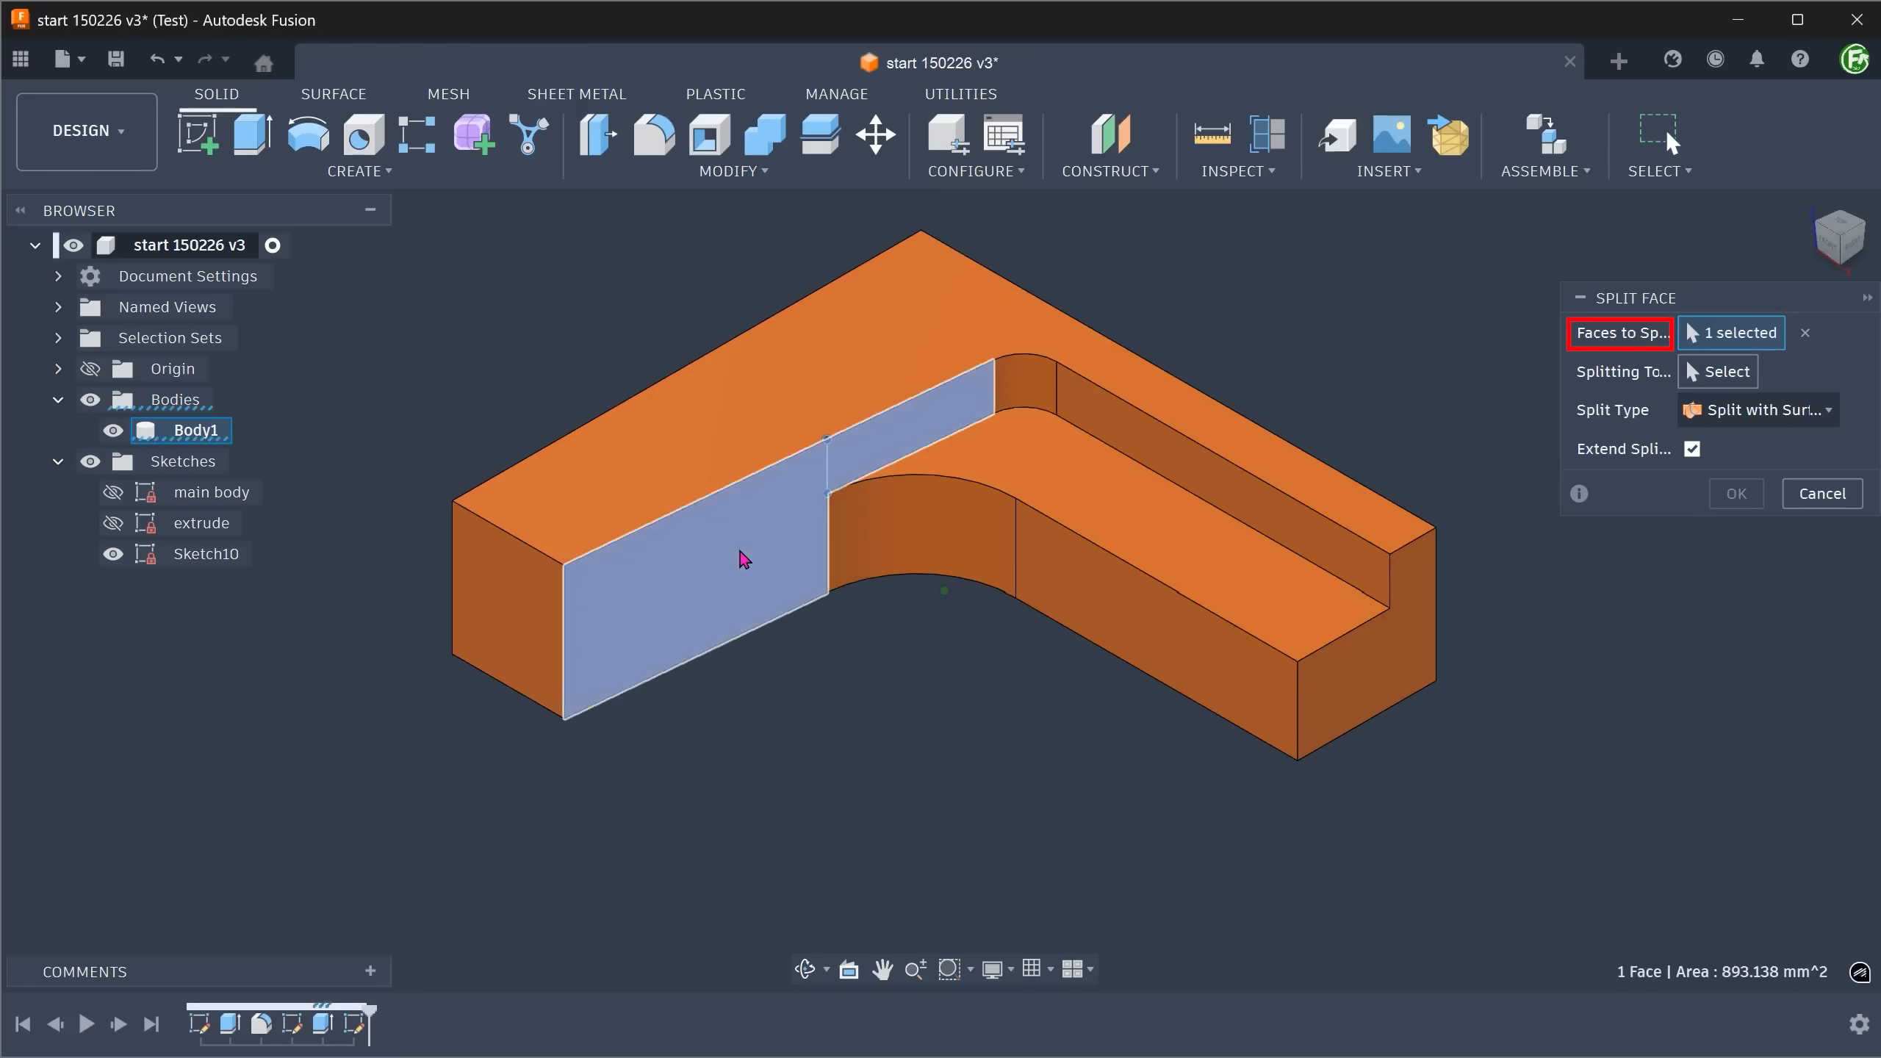
click(1719, 372)
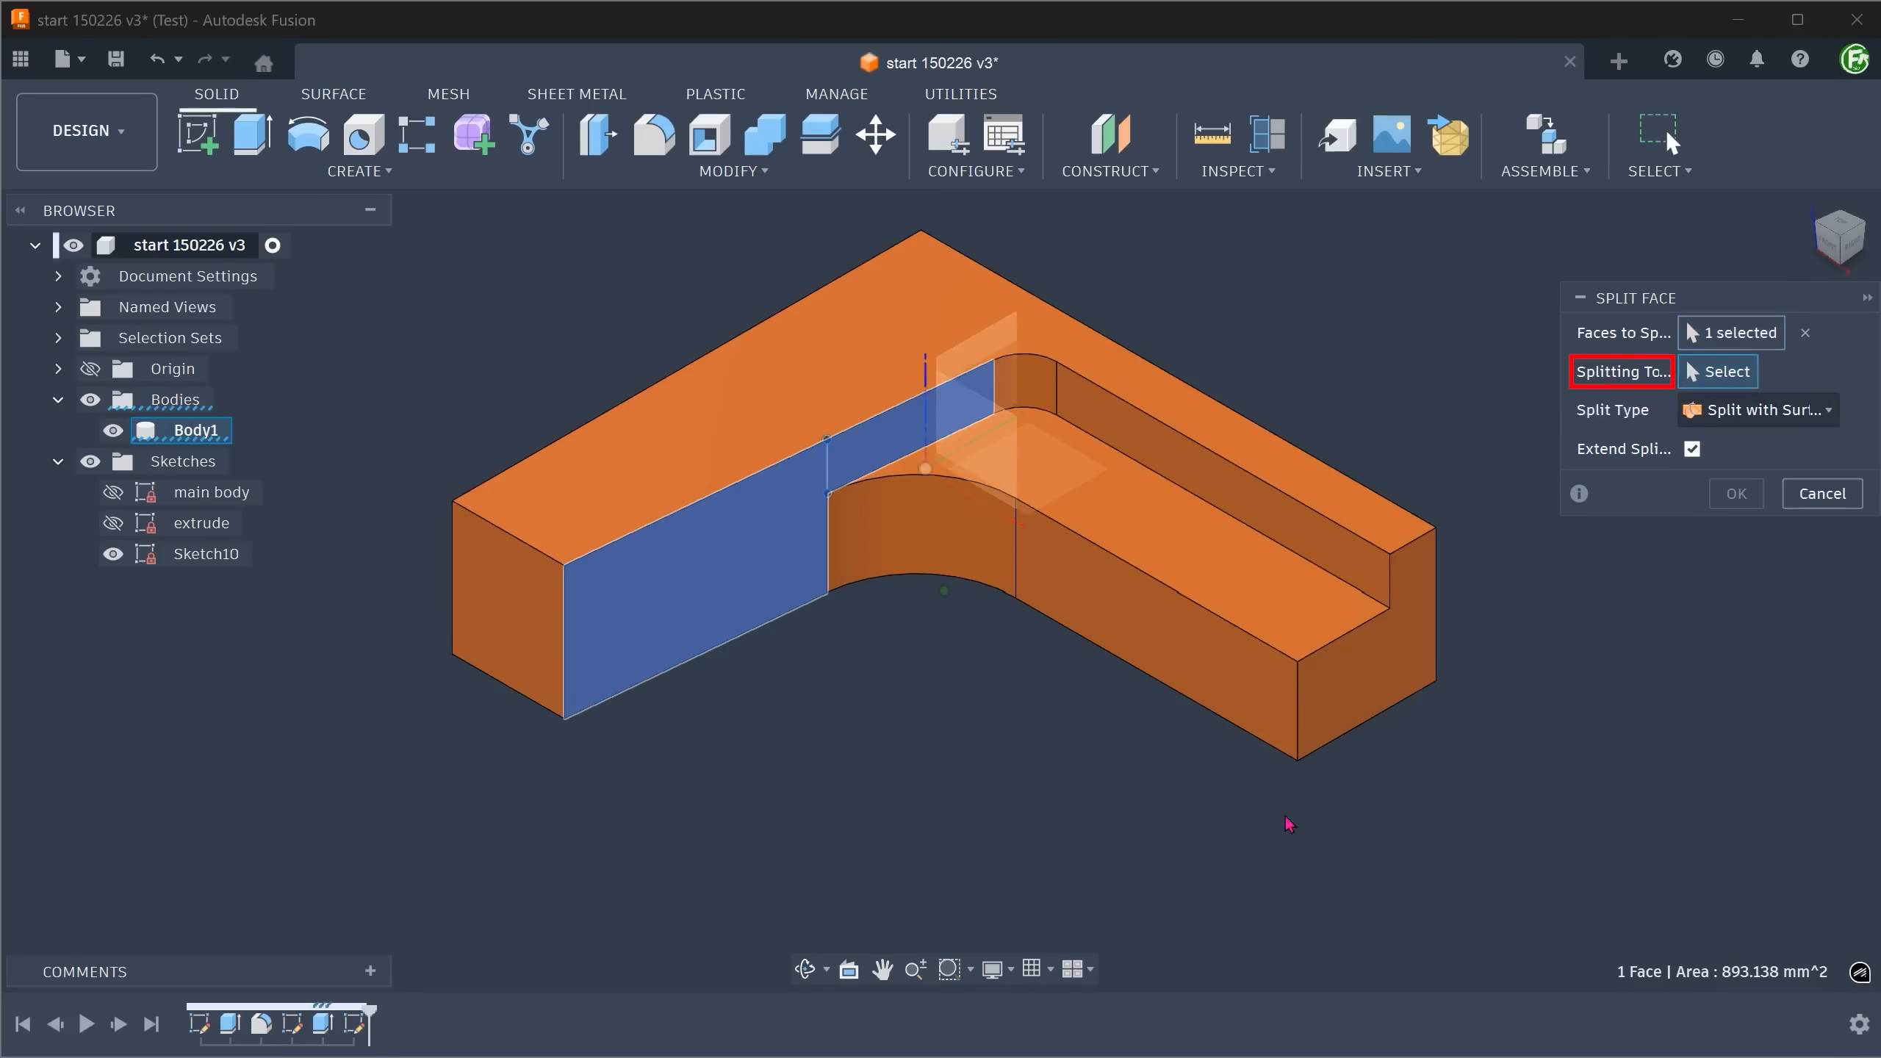
click(832, 471)
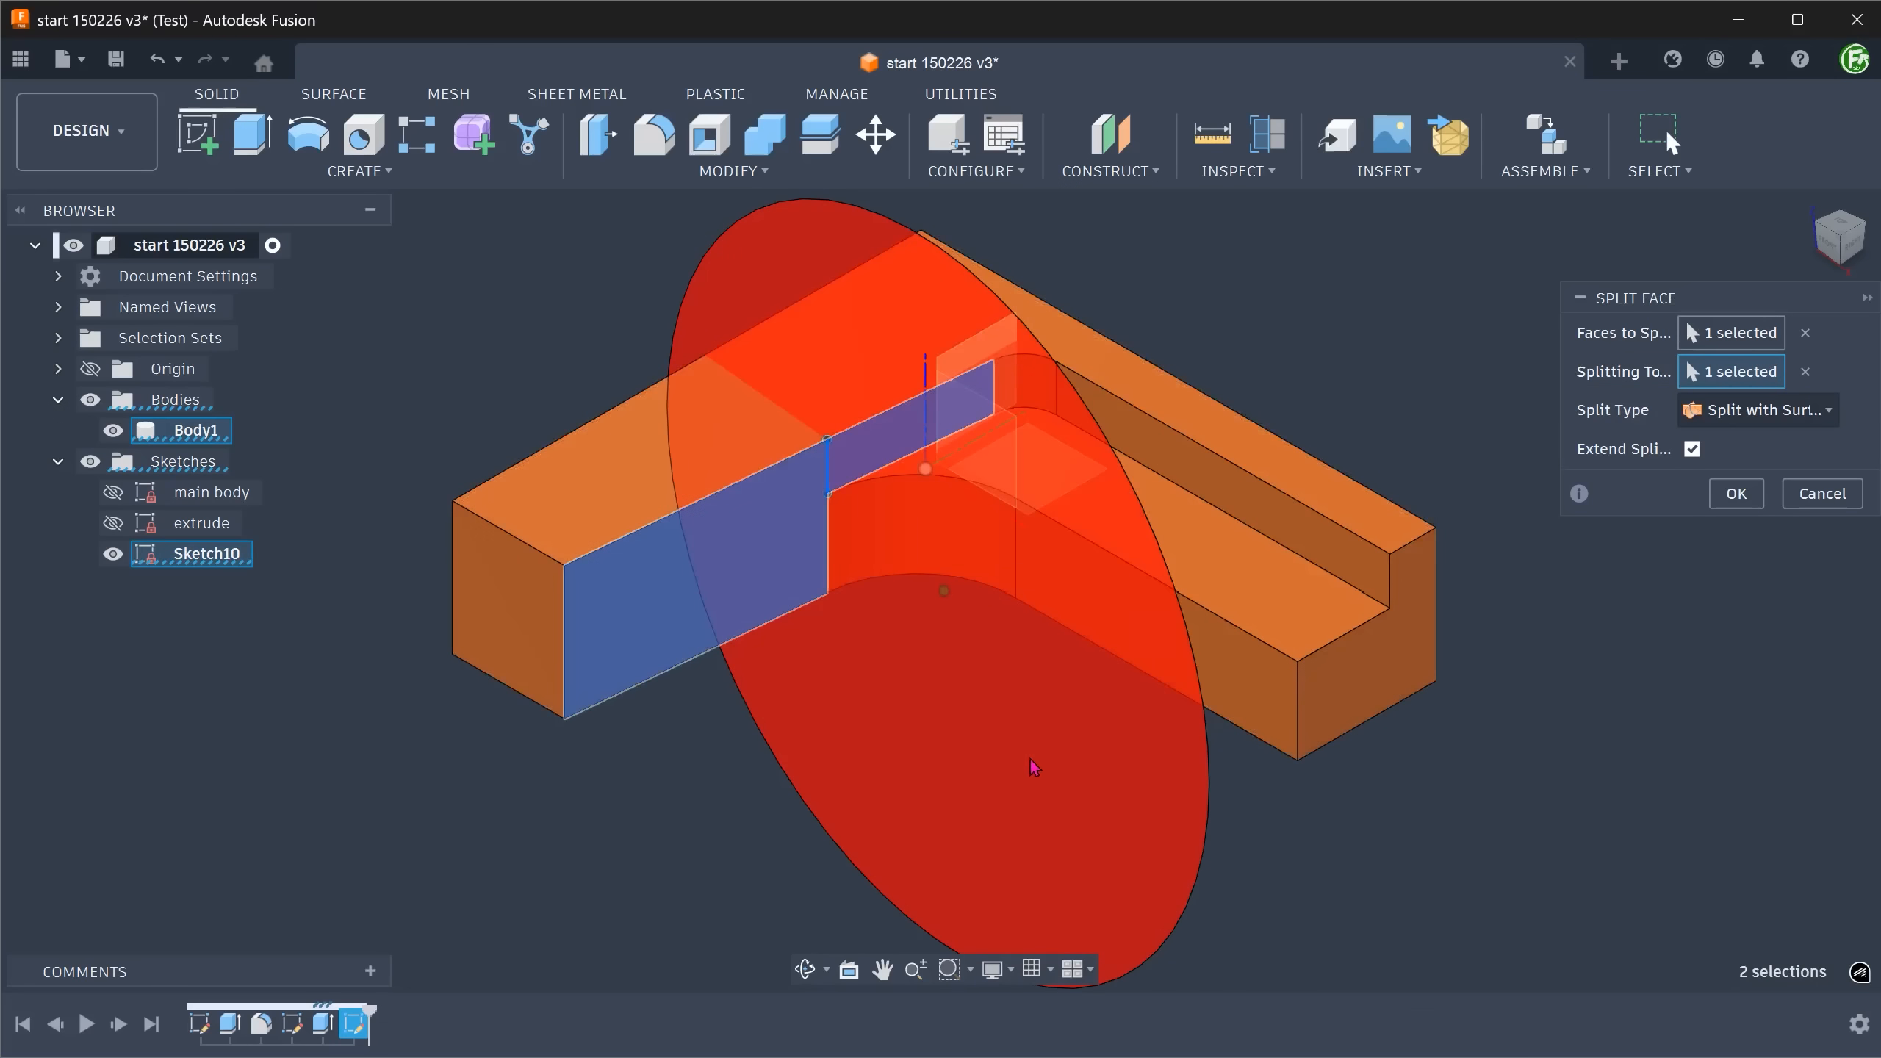
click(1734, 494)
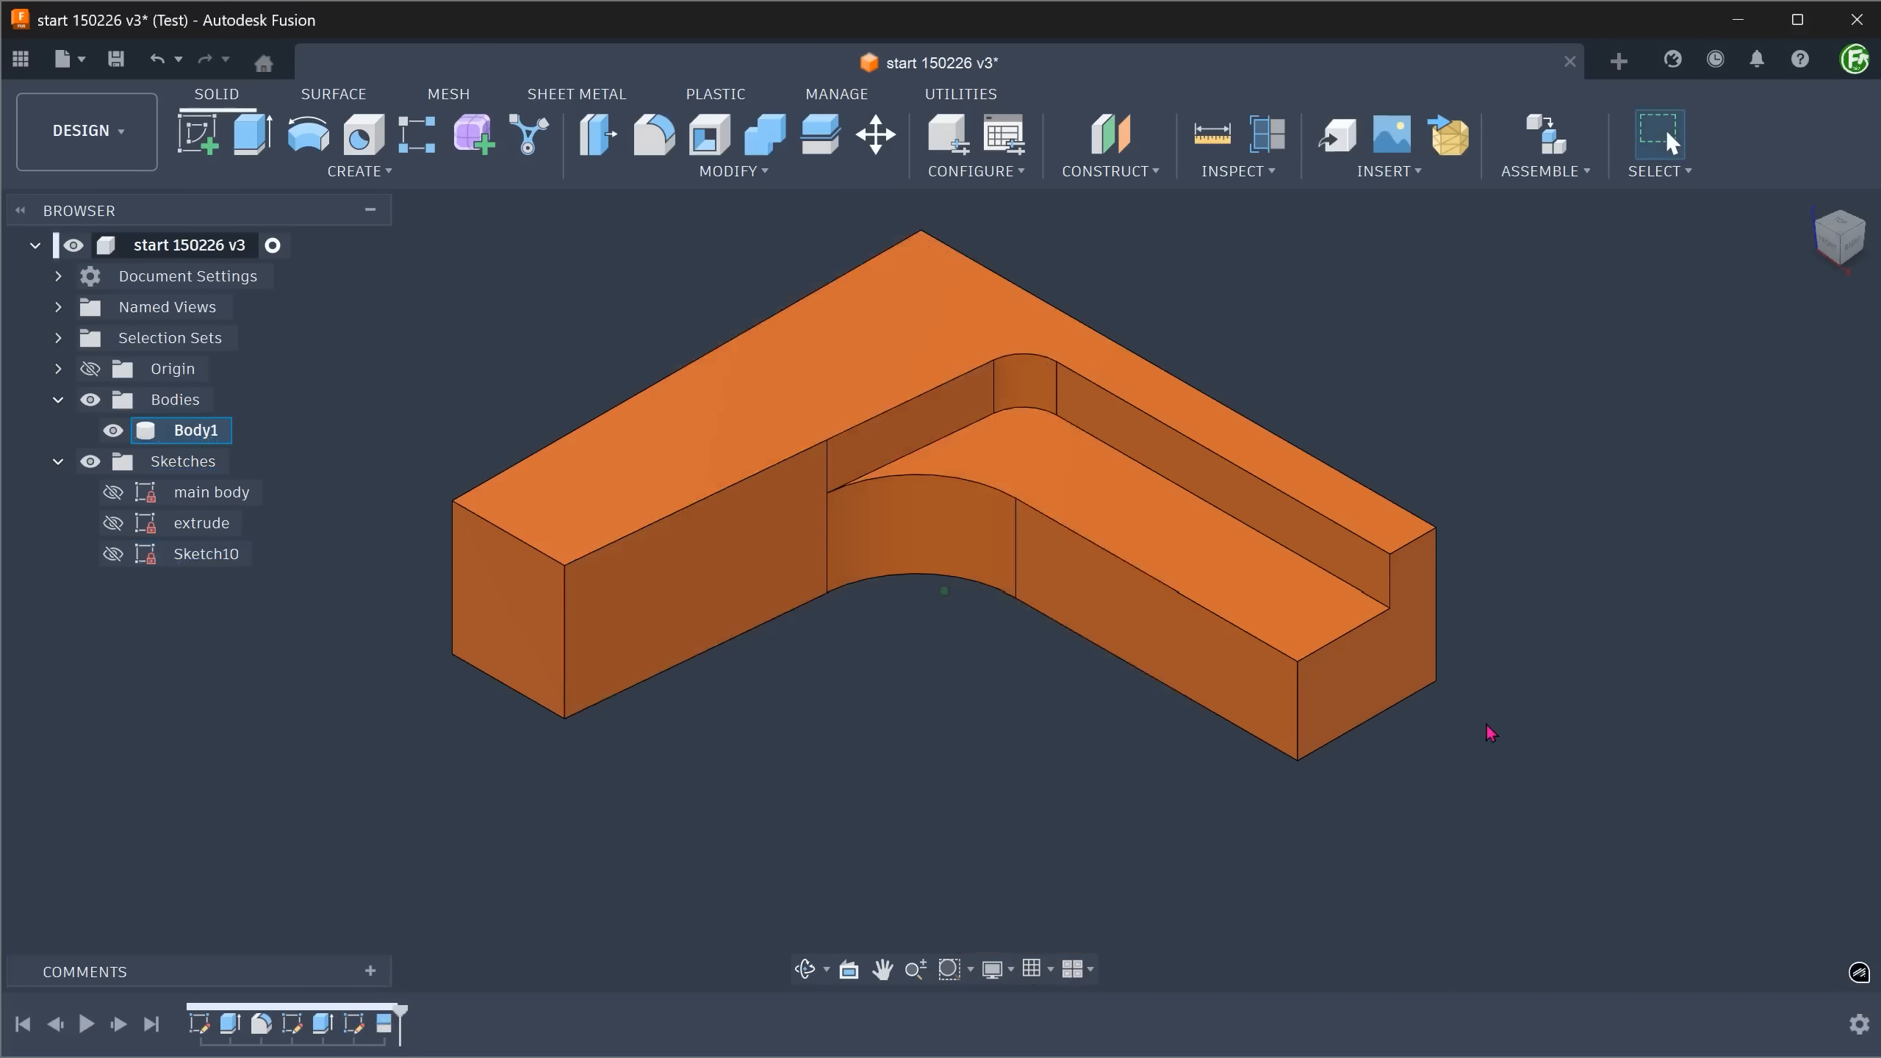
click(830, 503)
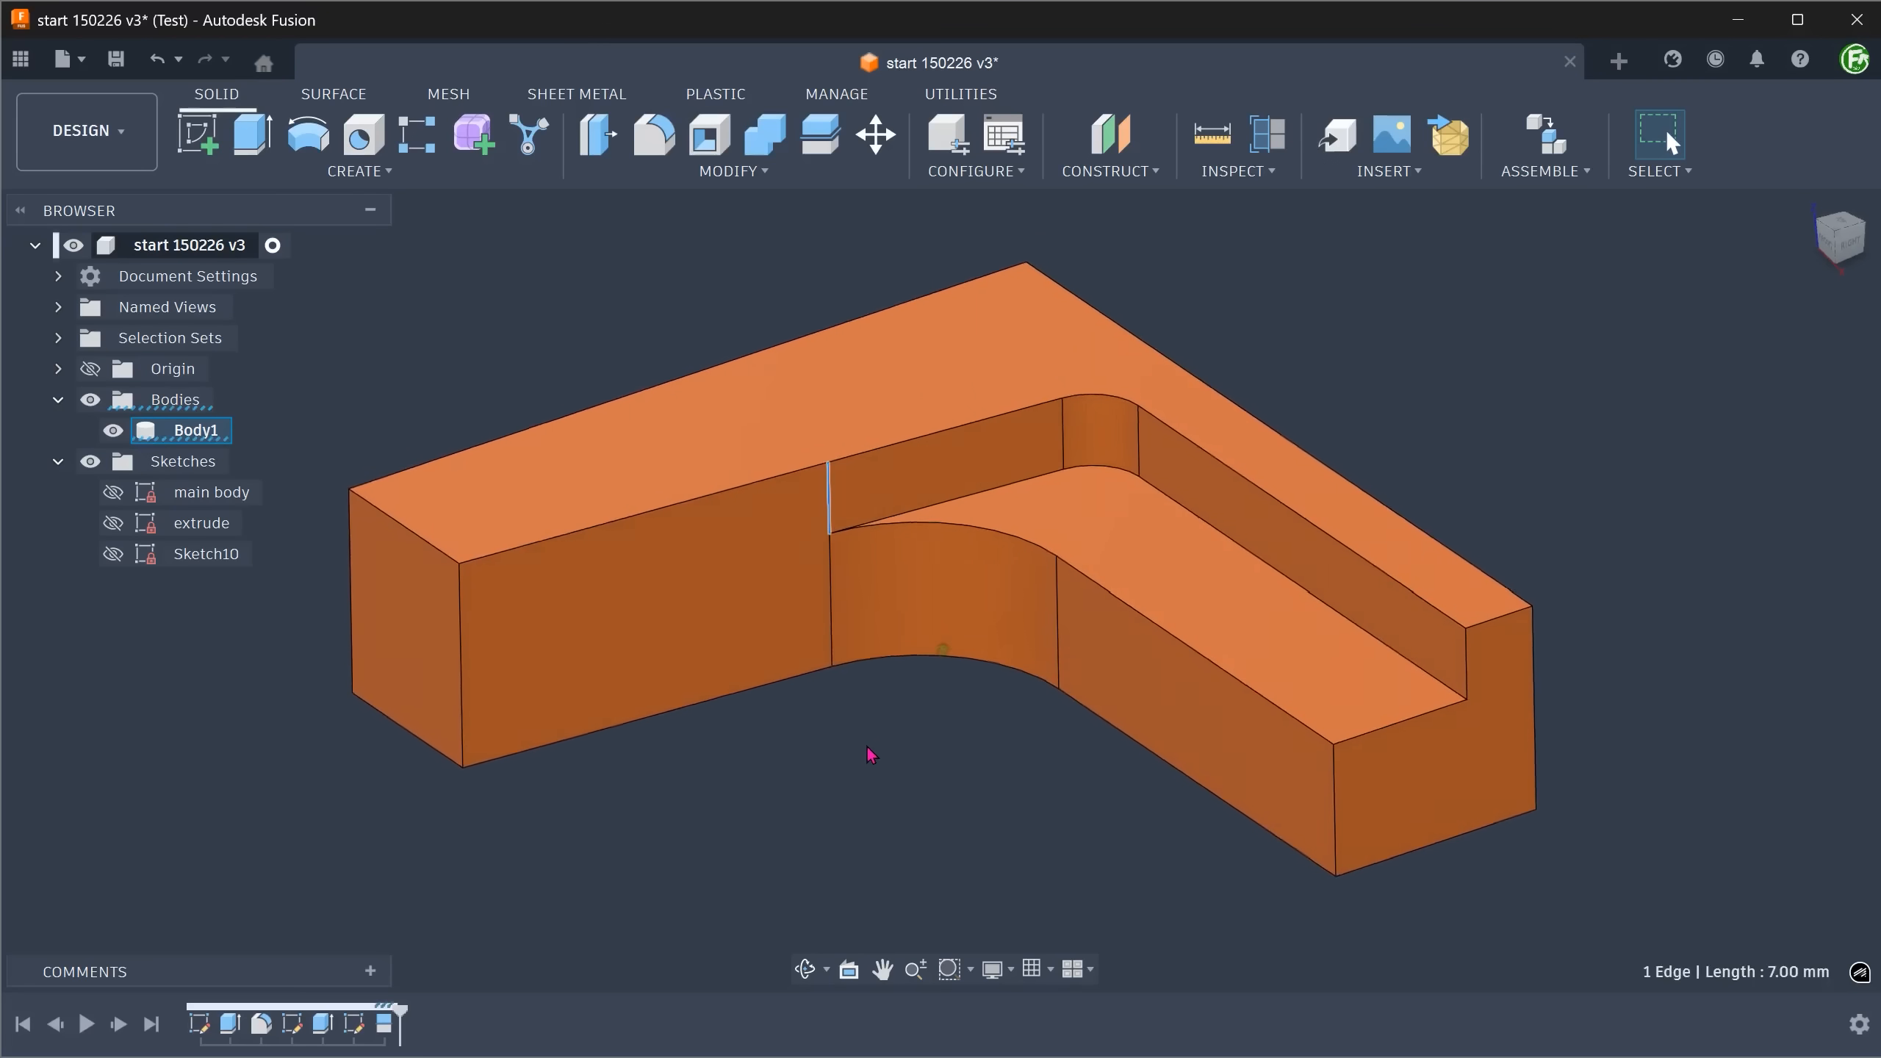
shift+middle_drag(965, 770, 1059, 790)
click(1544, 761)
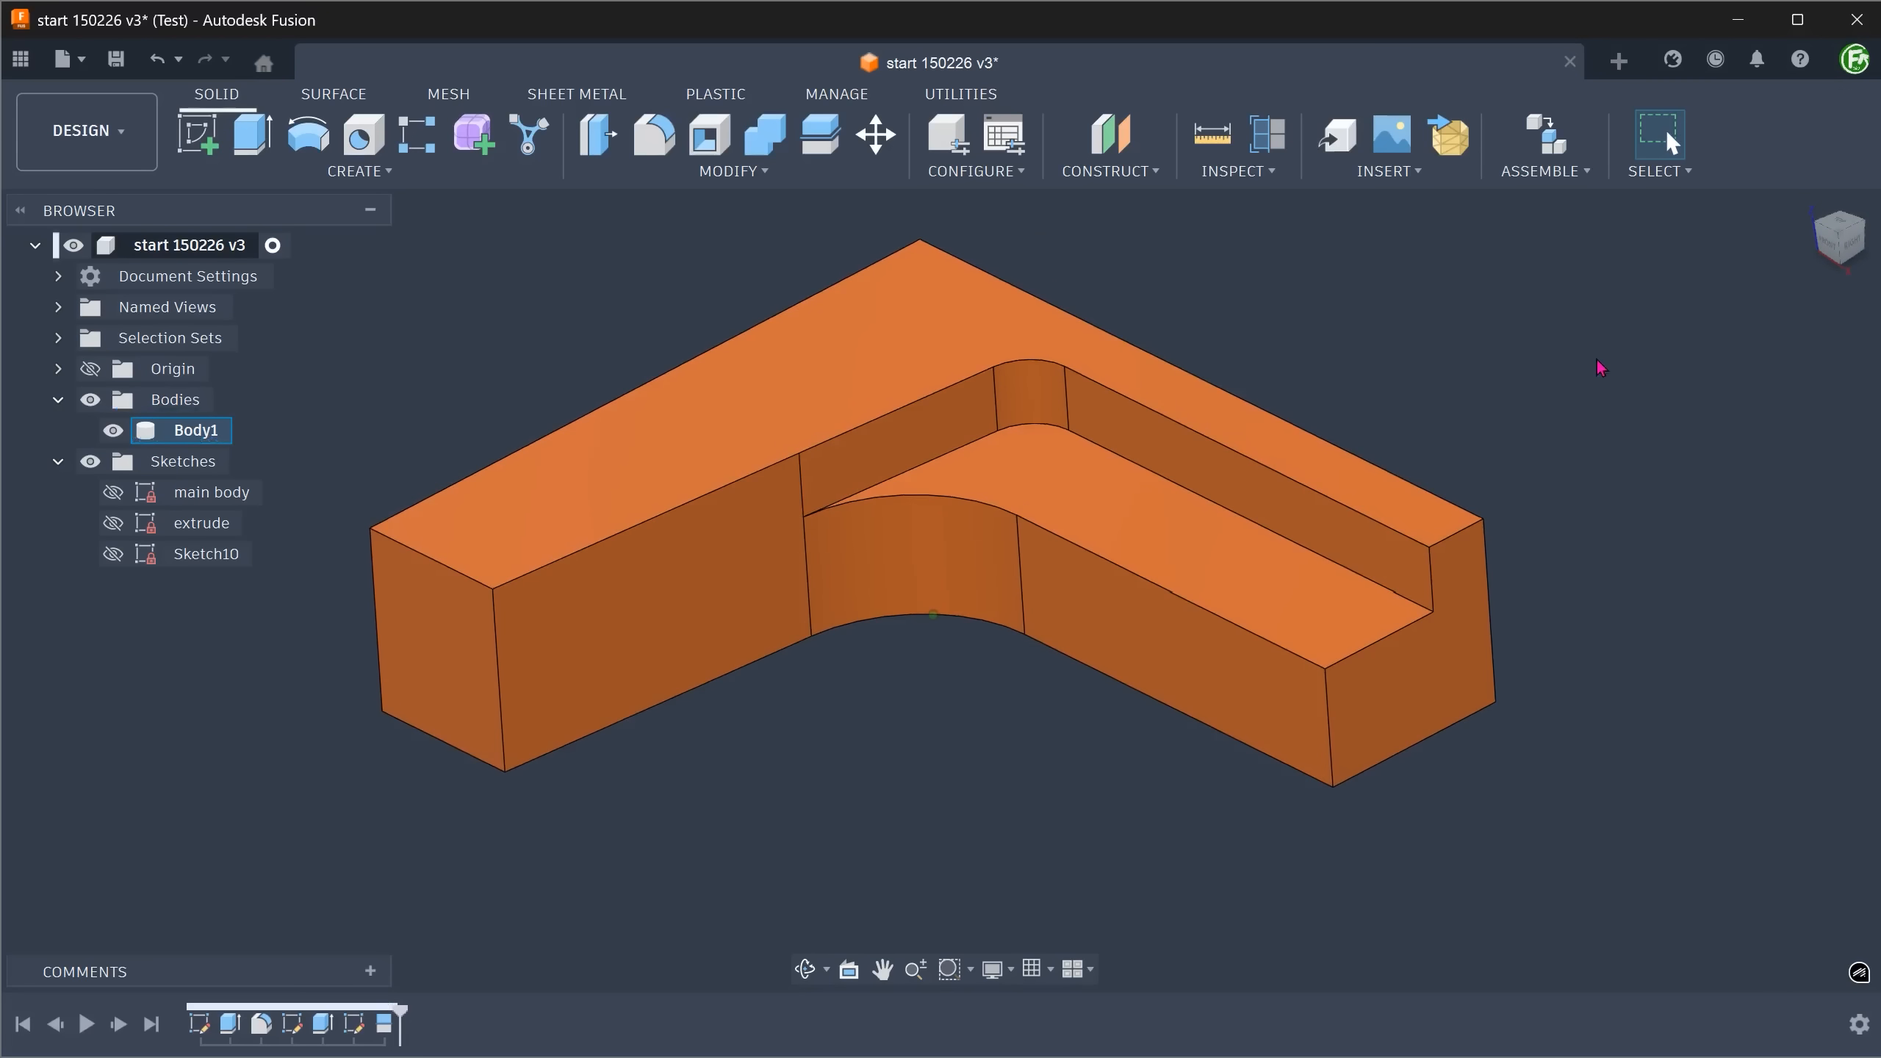
Delete the recess's floor, both straight walls and rounded corner face as a surface operation.
click(1798, 212)
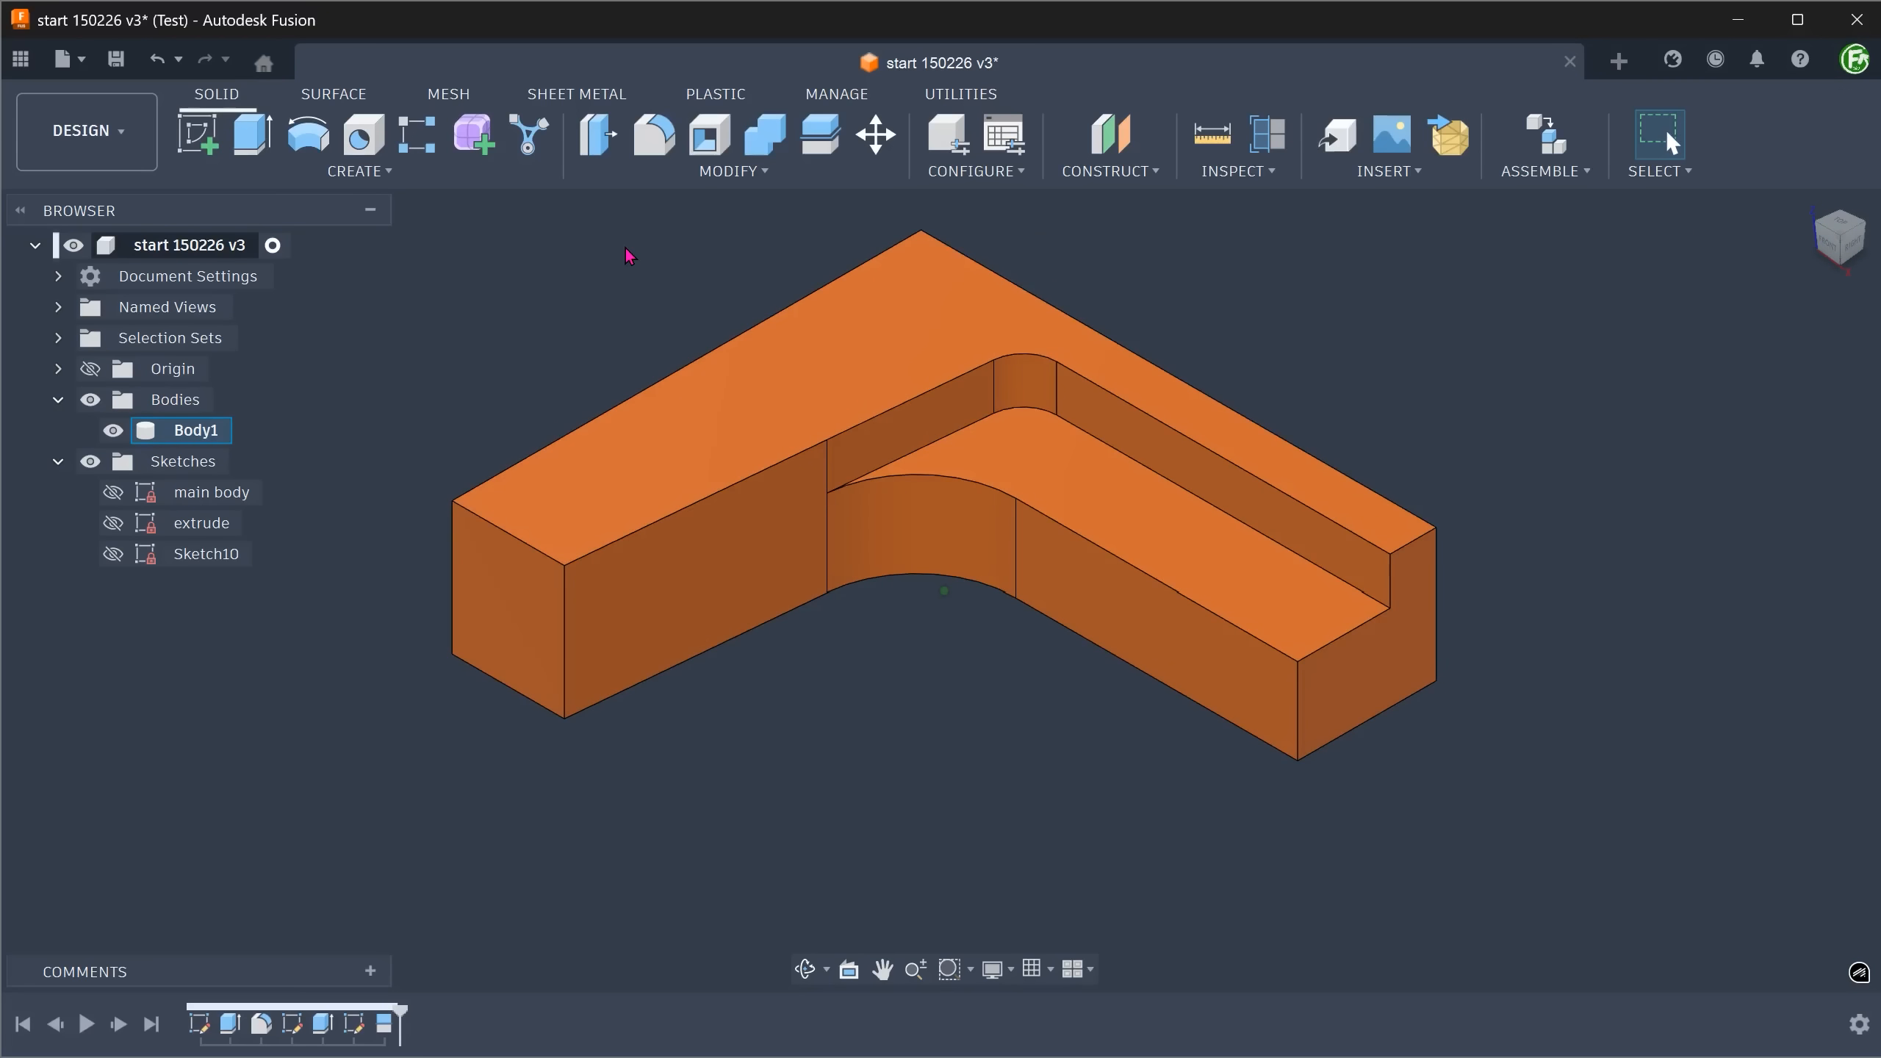
click(336, 95)
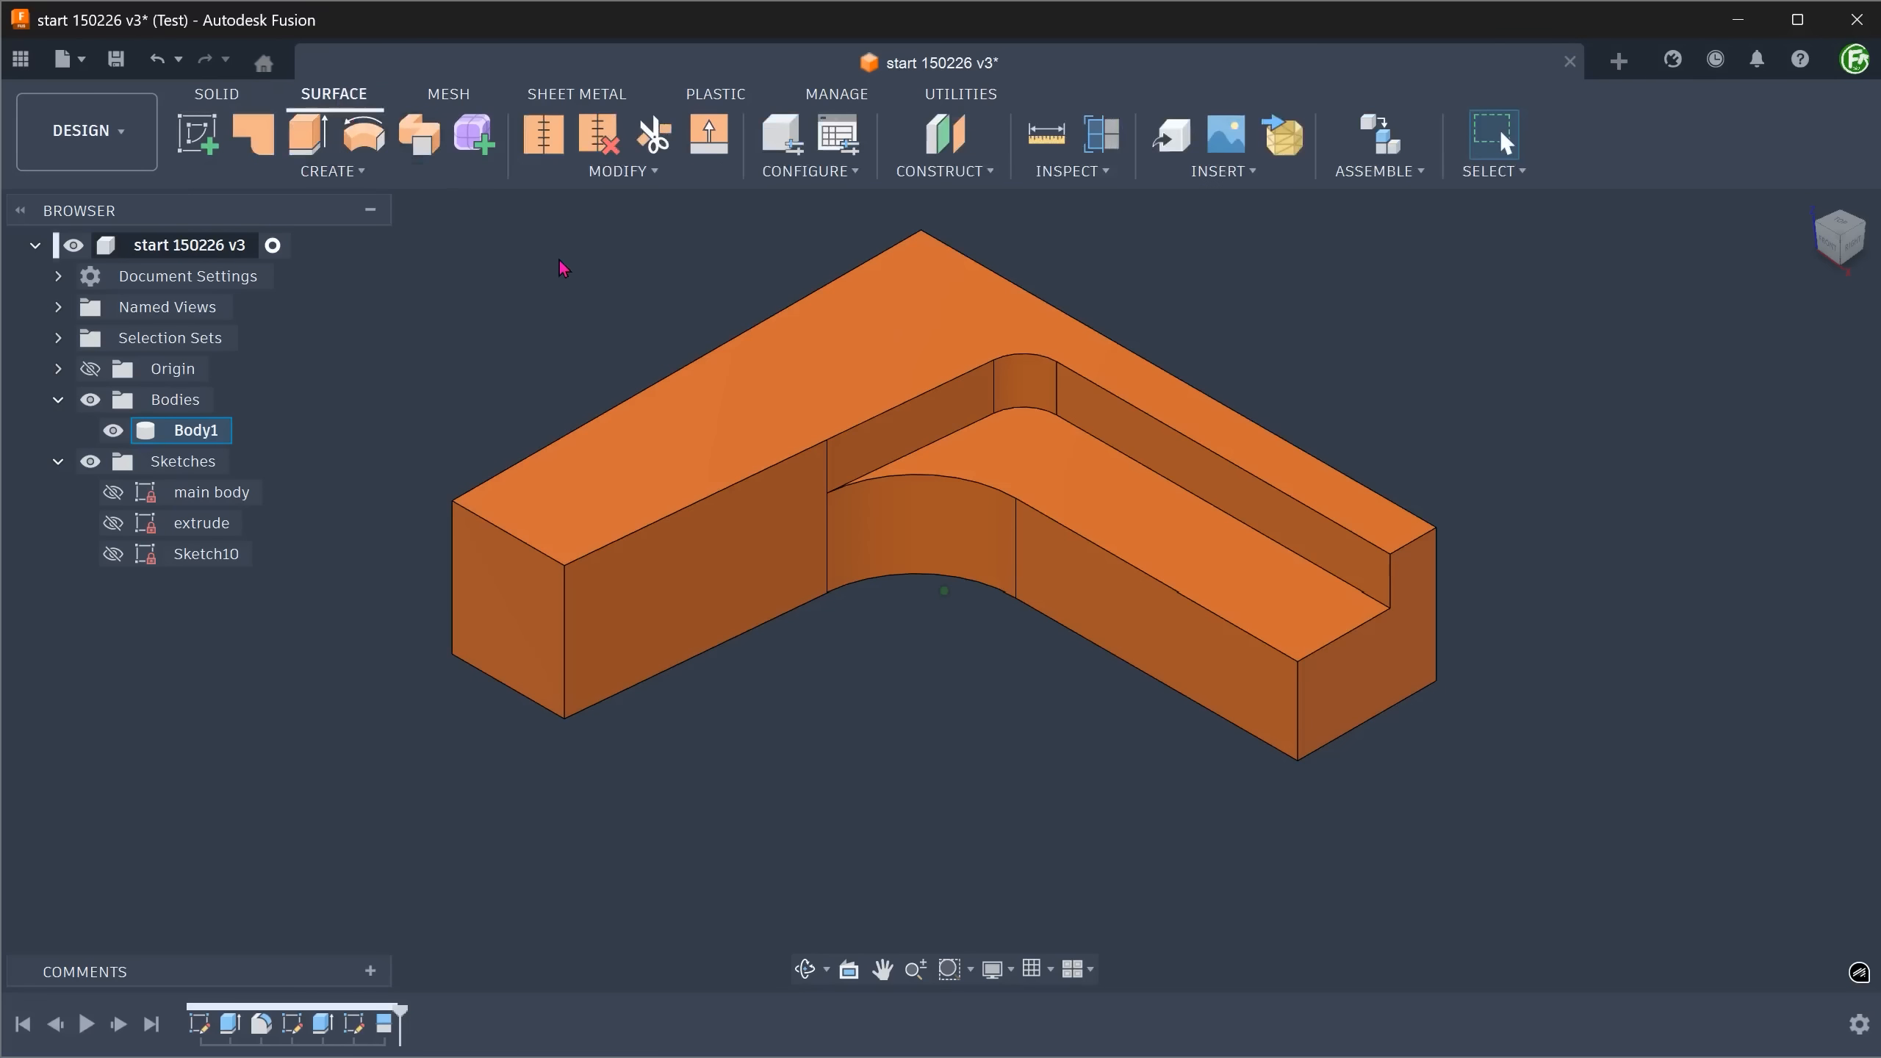
click(904, 436)
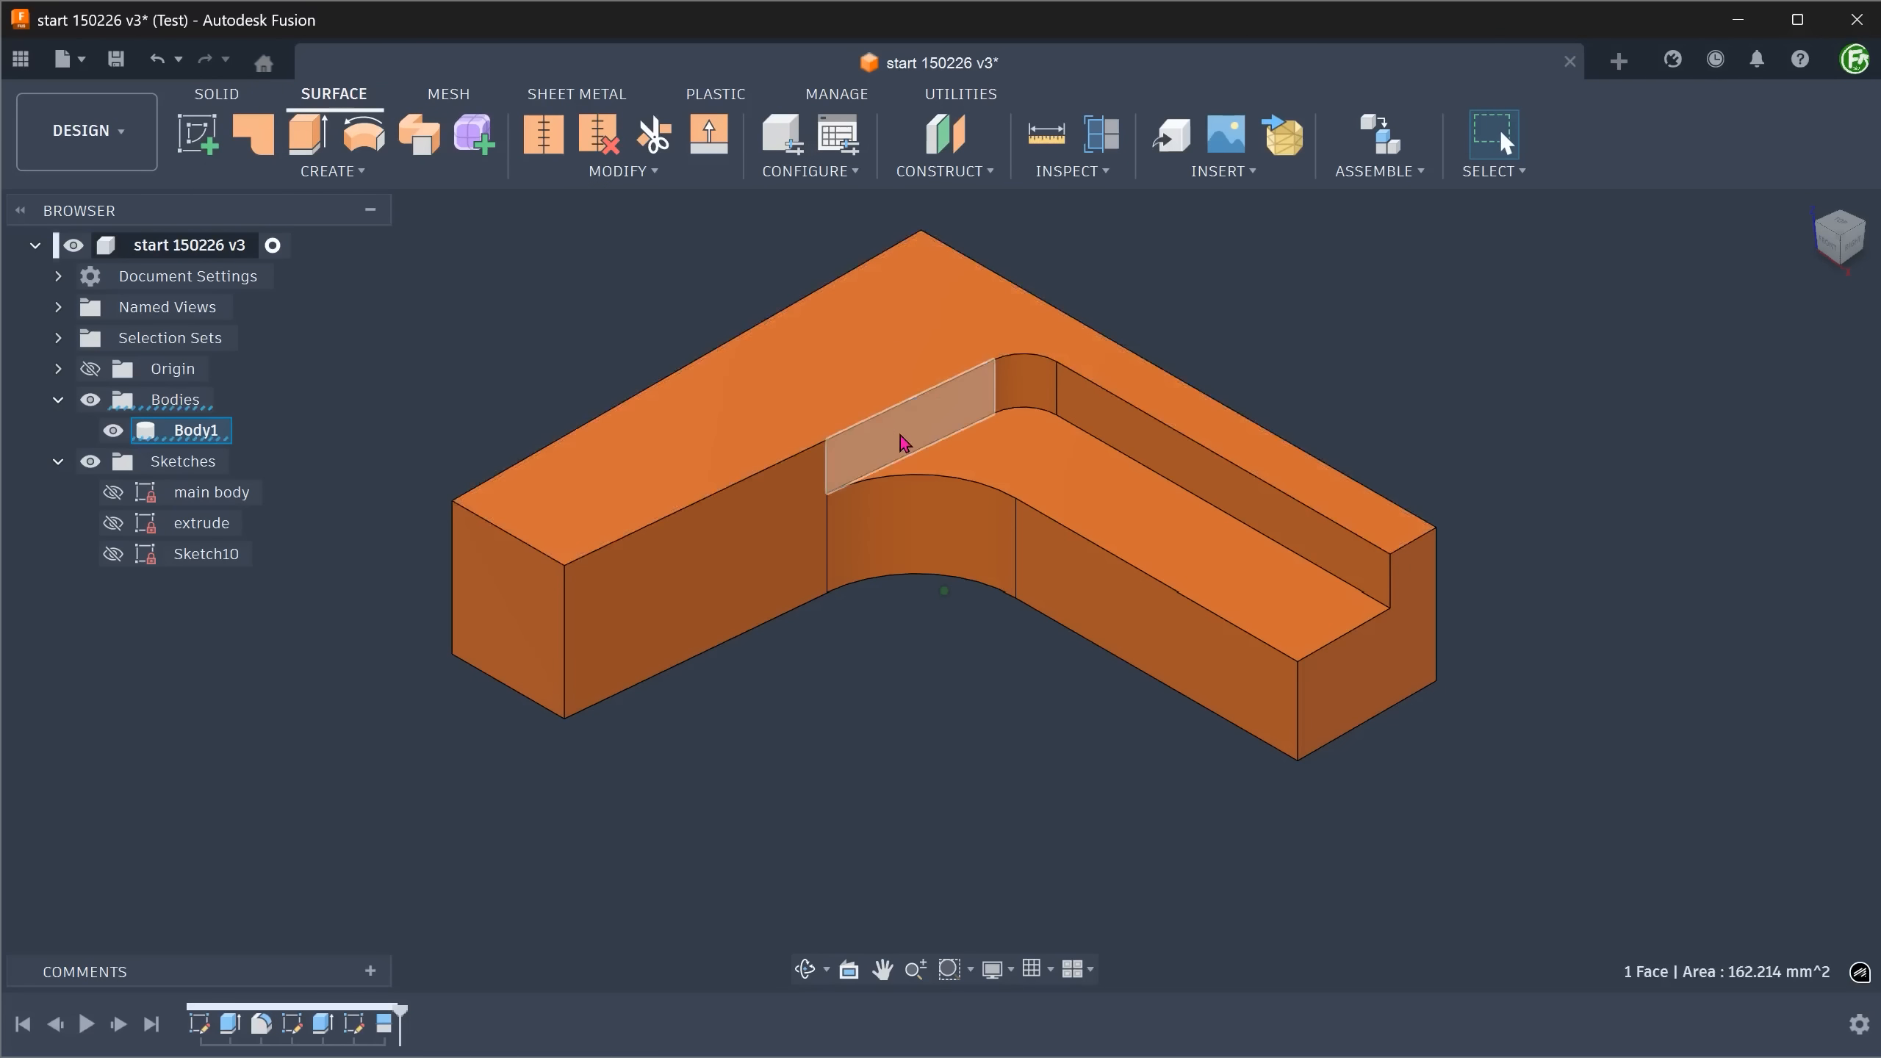
shift+click(983, 471)
shift+click(1015, 385)
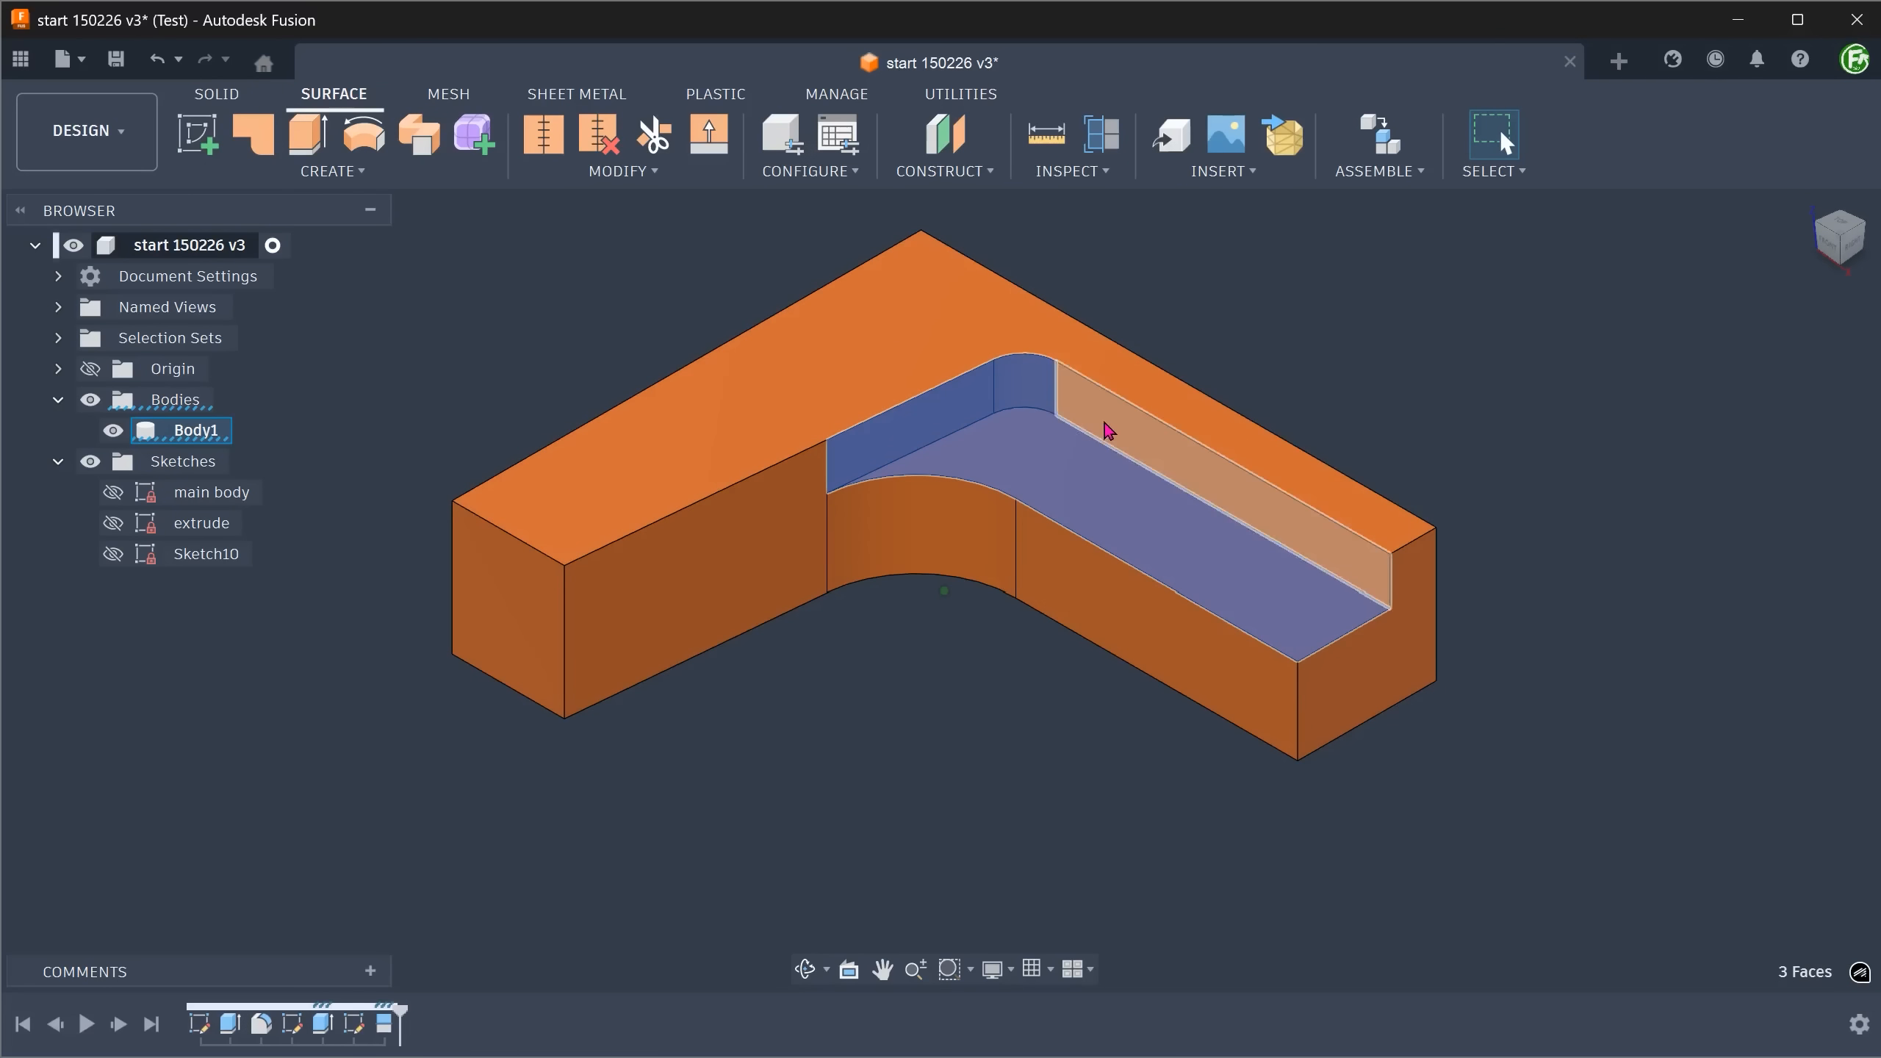
shift+click(1113, 434)
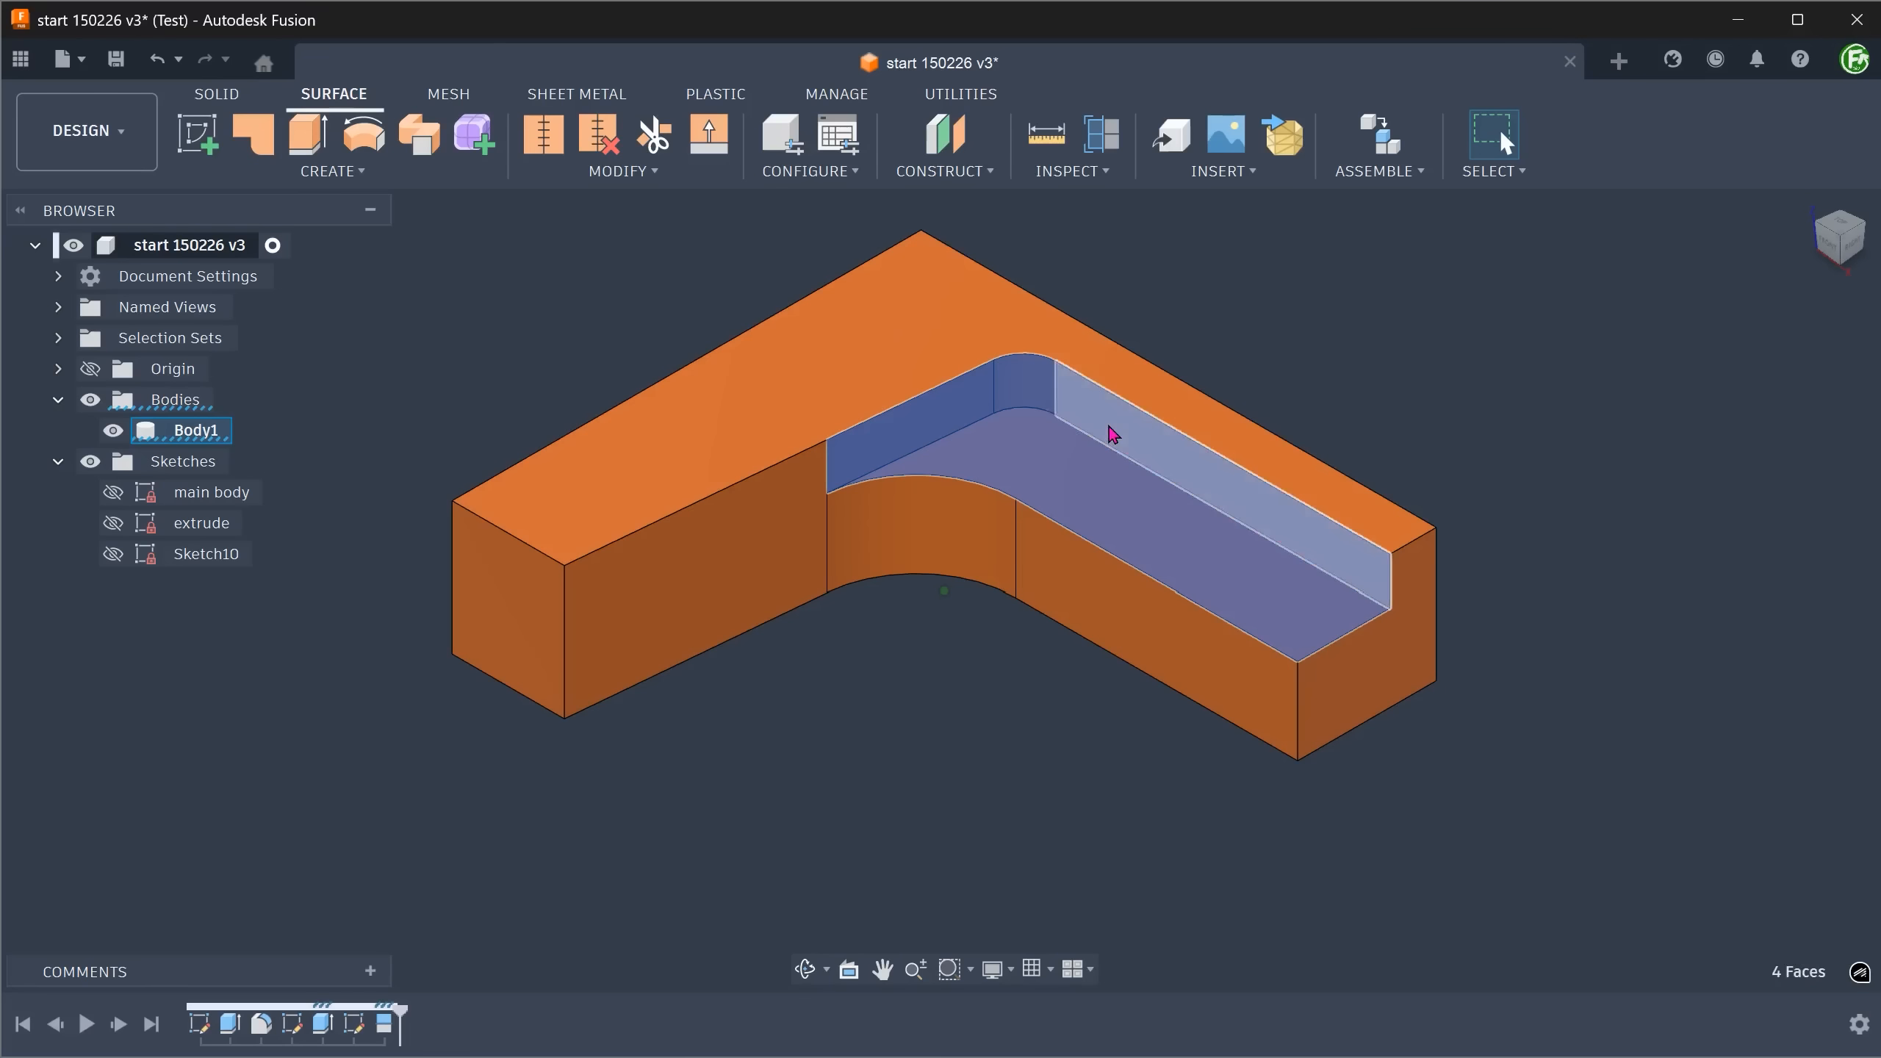
key(Delete)
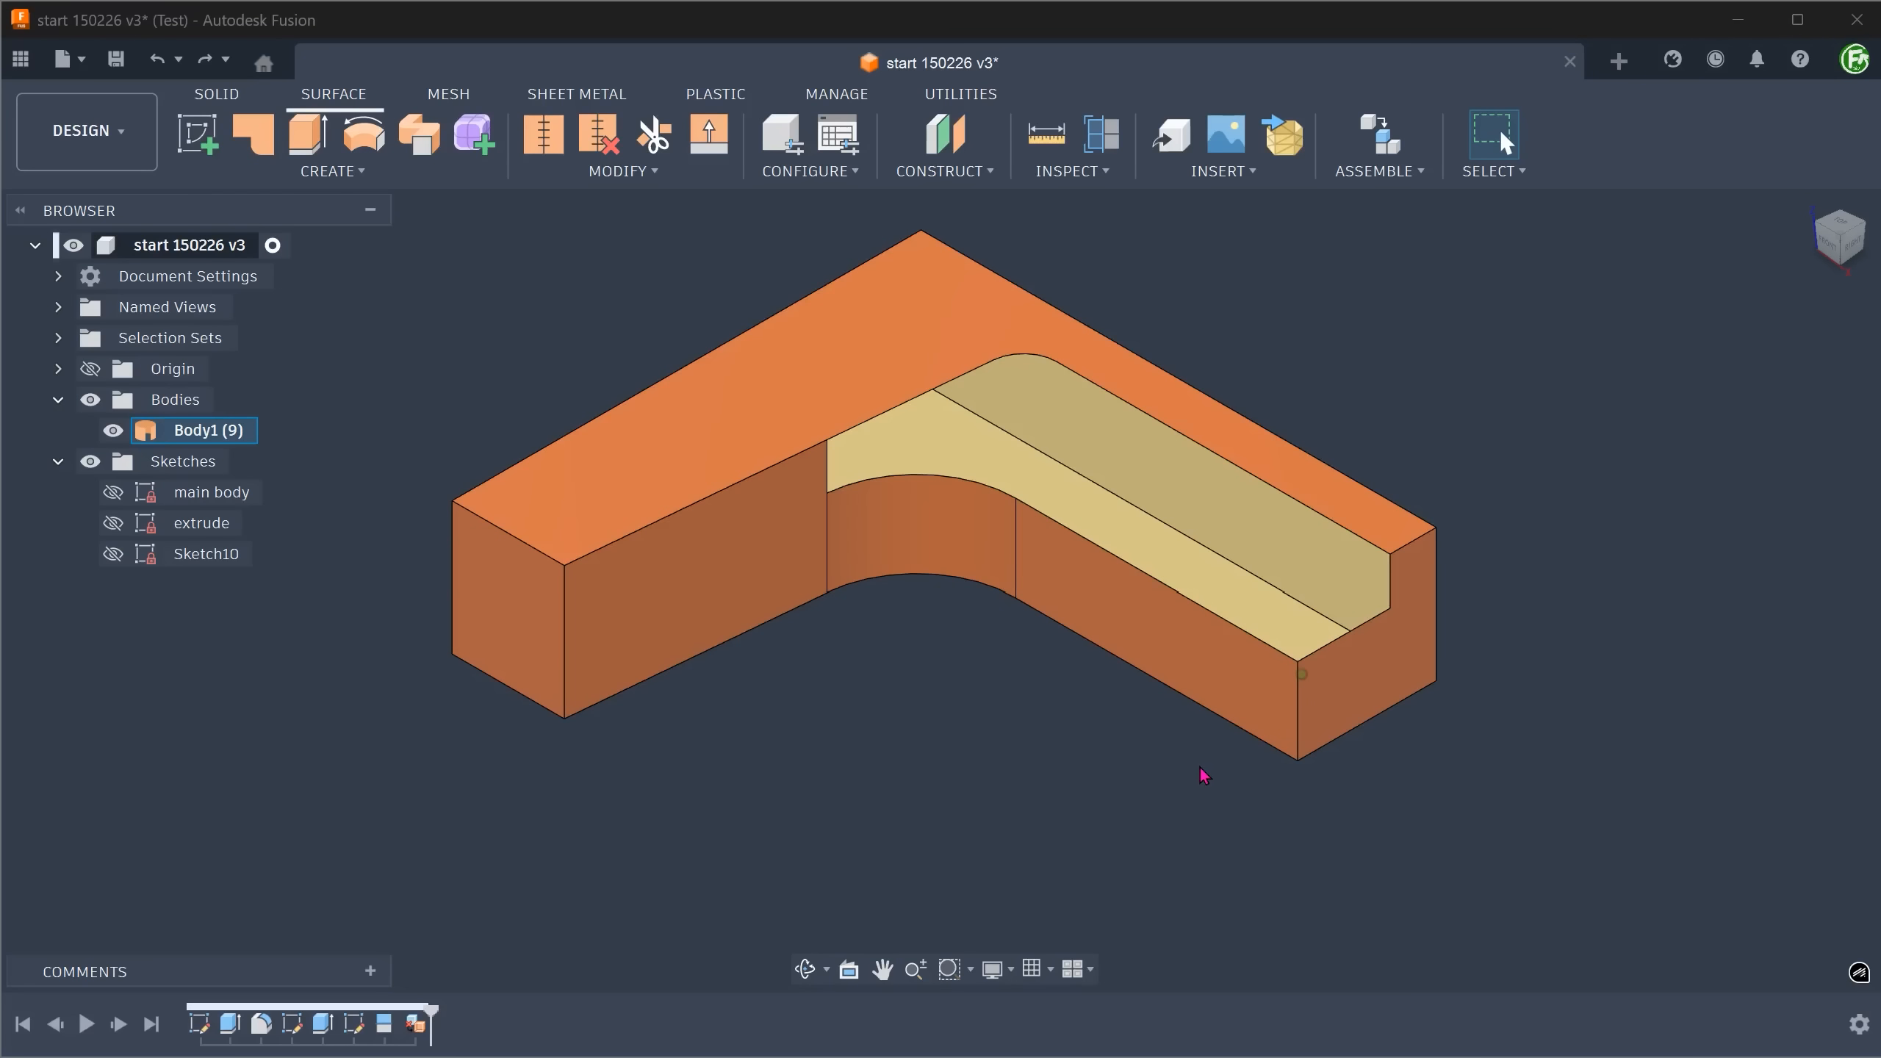
Sketch a diagonal line on the notched end face from the notch's upper corner to its lower outer corner, and finish the sketch.
right_click(1375, 685)
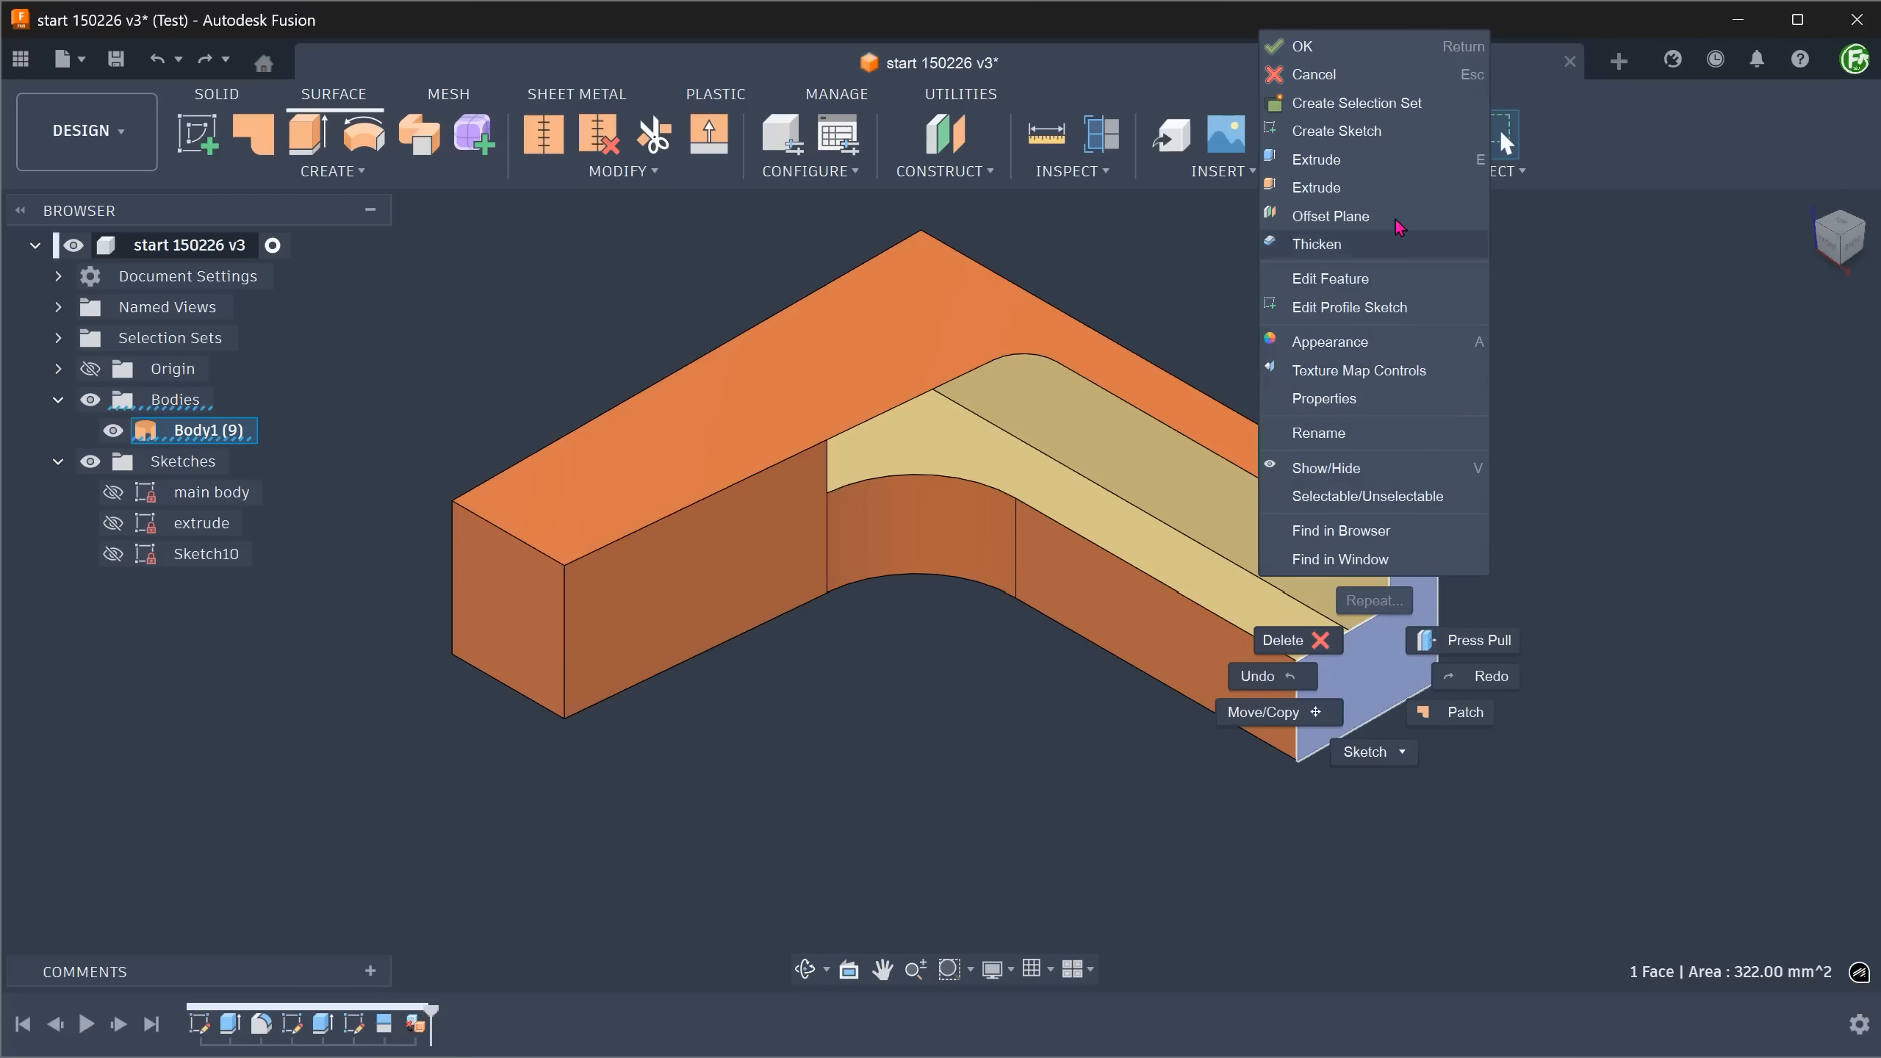
click(1400, 134)
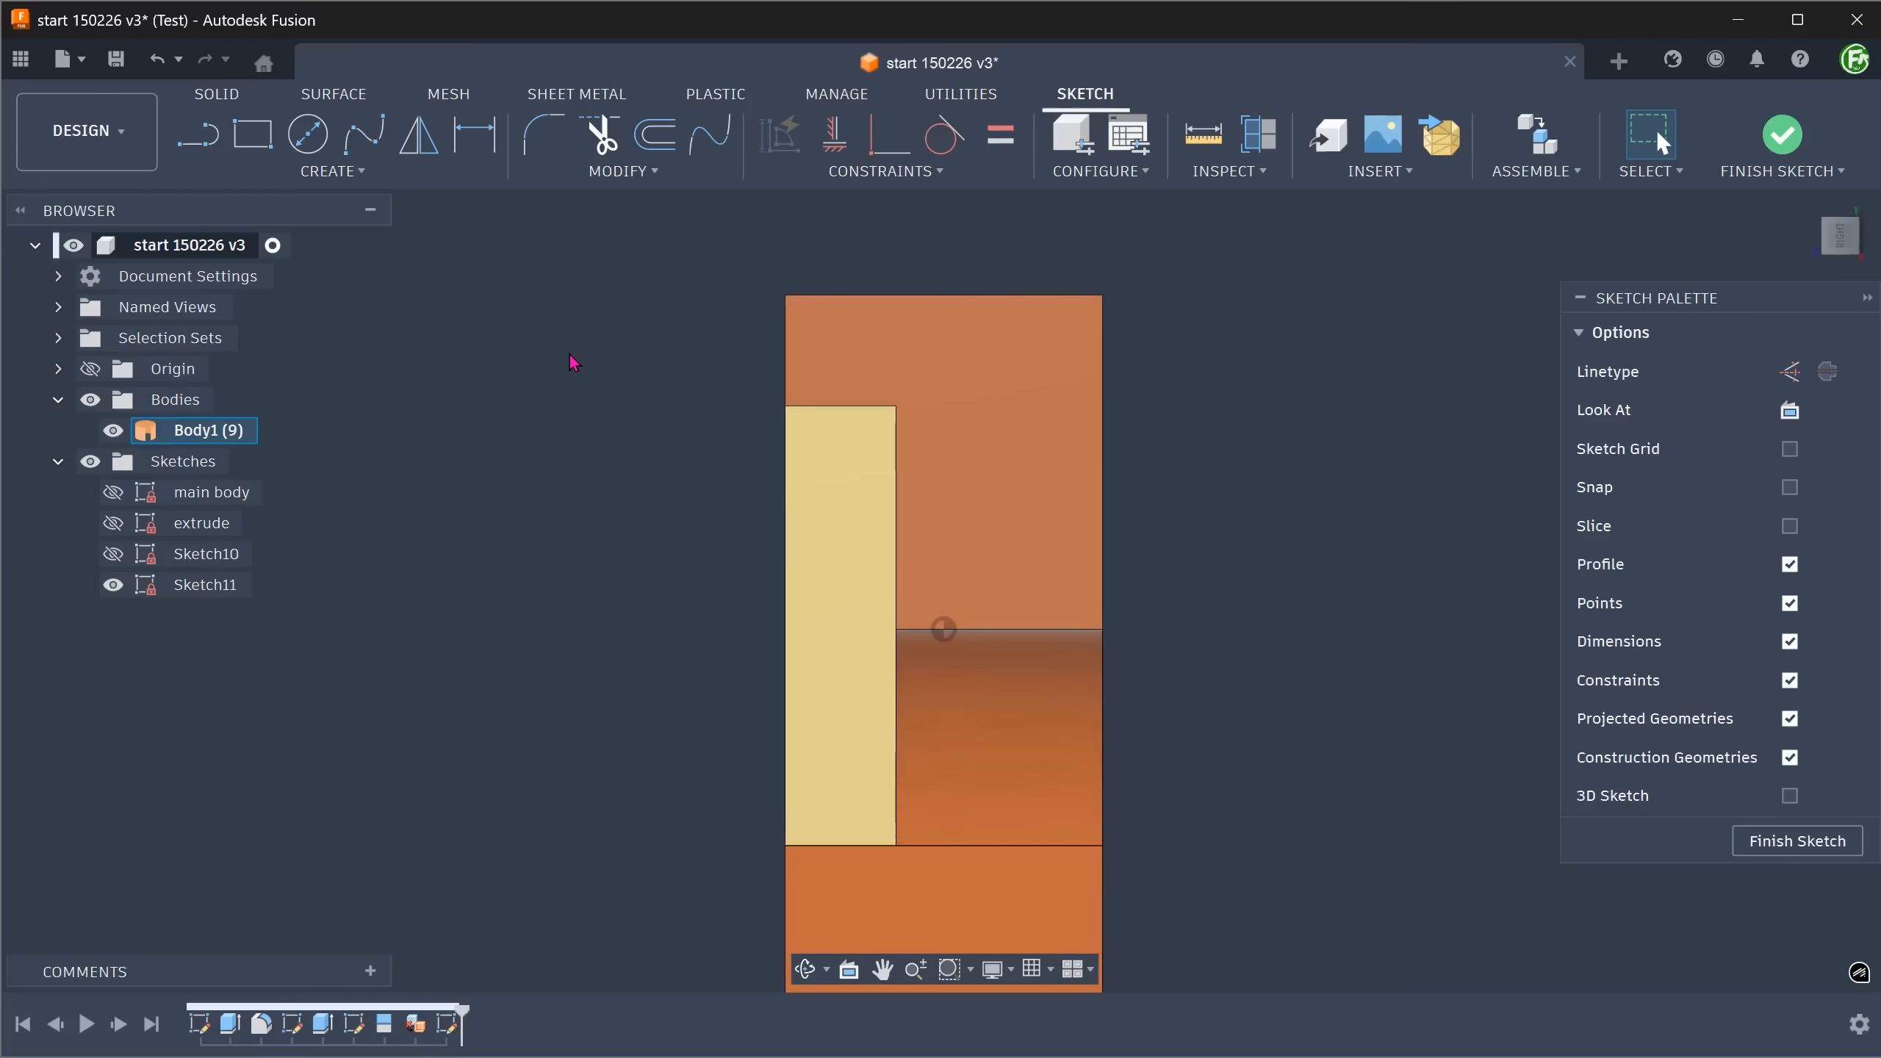
key(l)
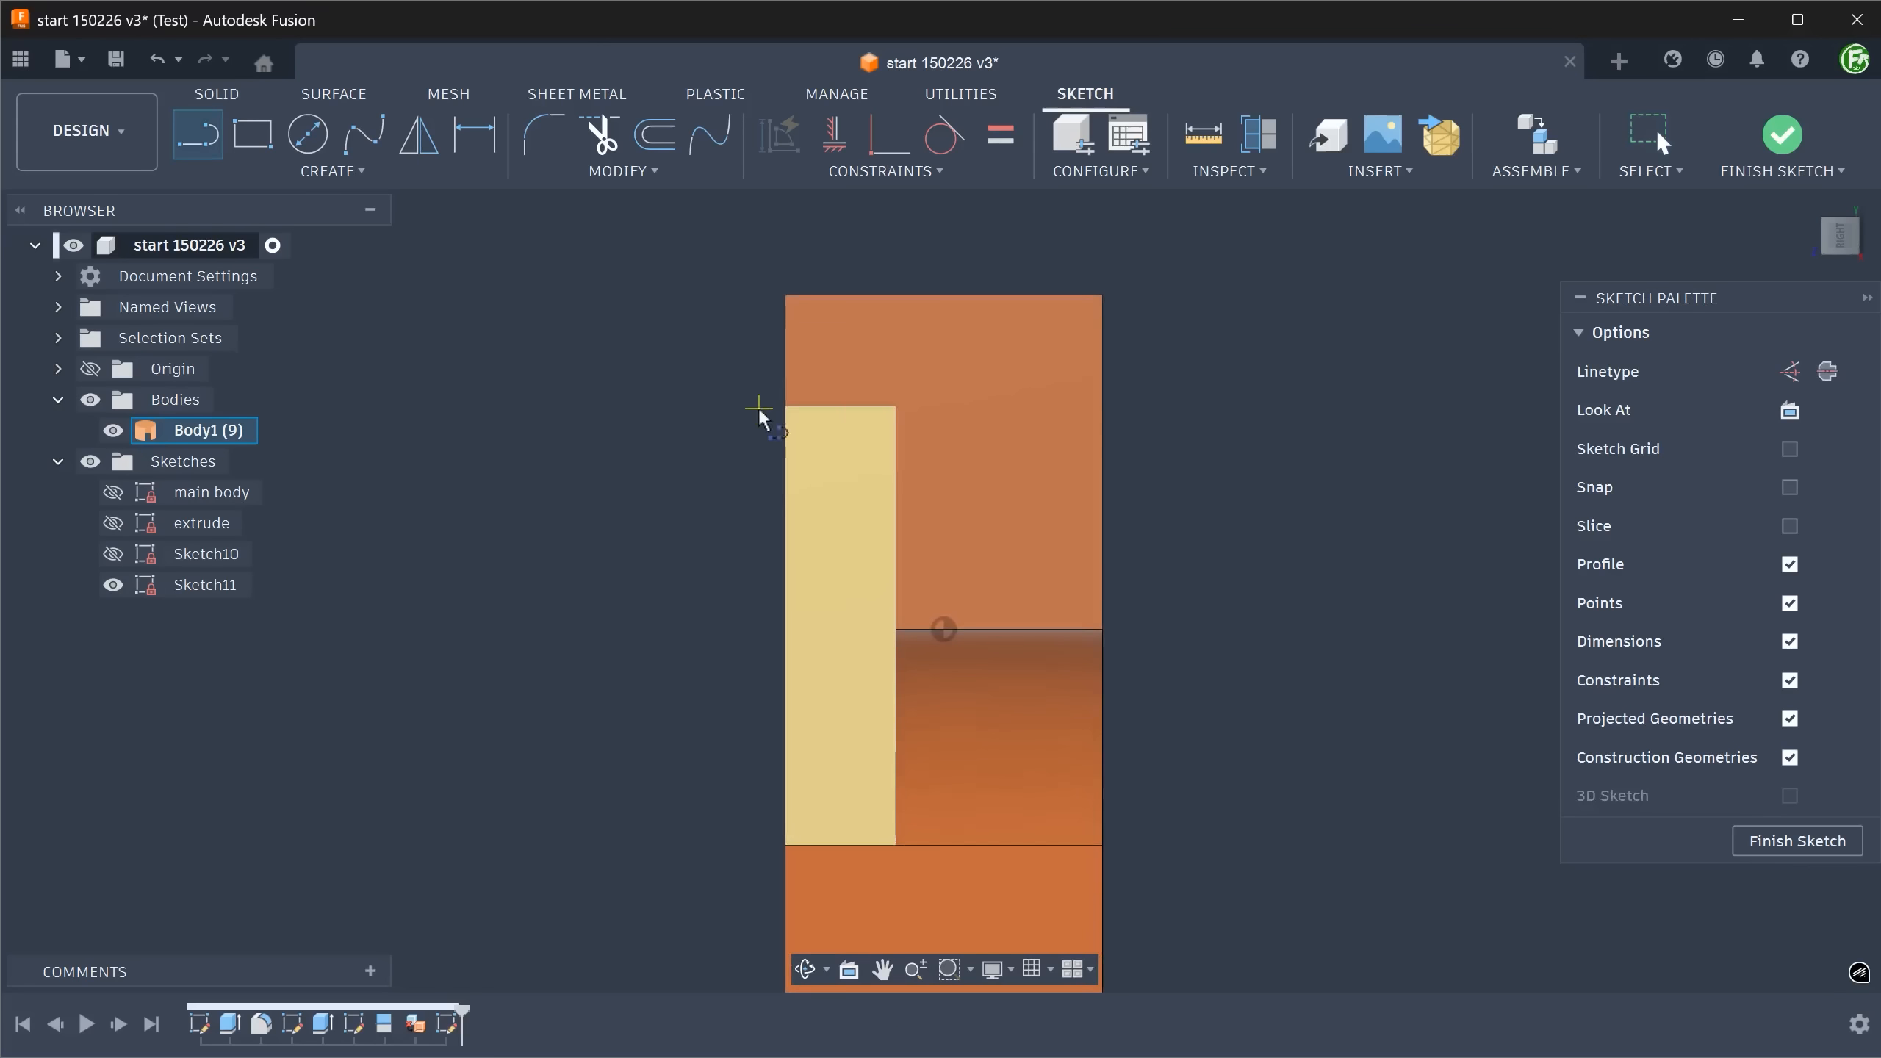
click(784, 406)
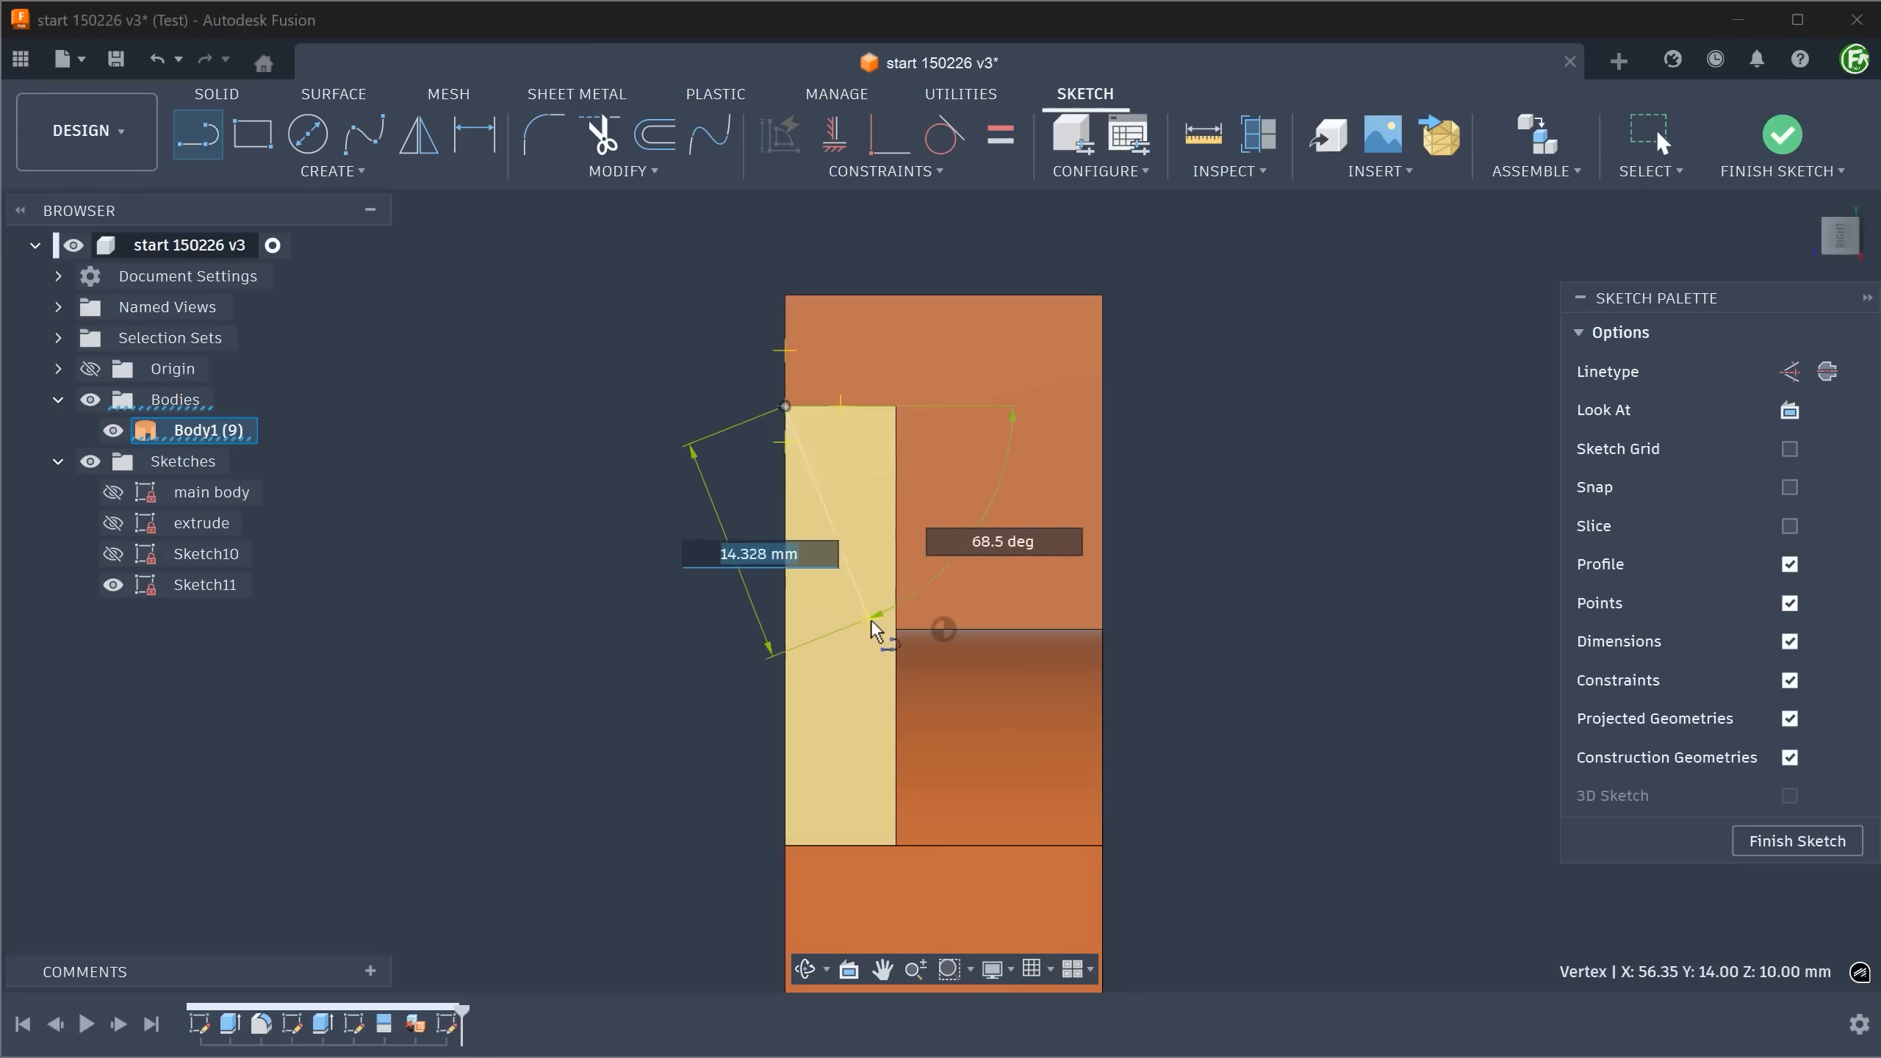
double_click(893, 626)
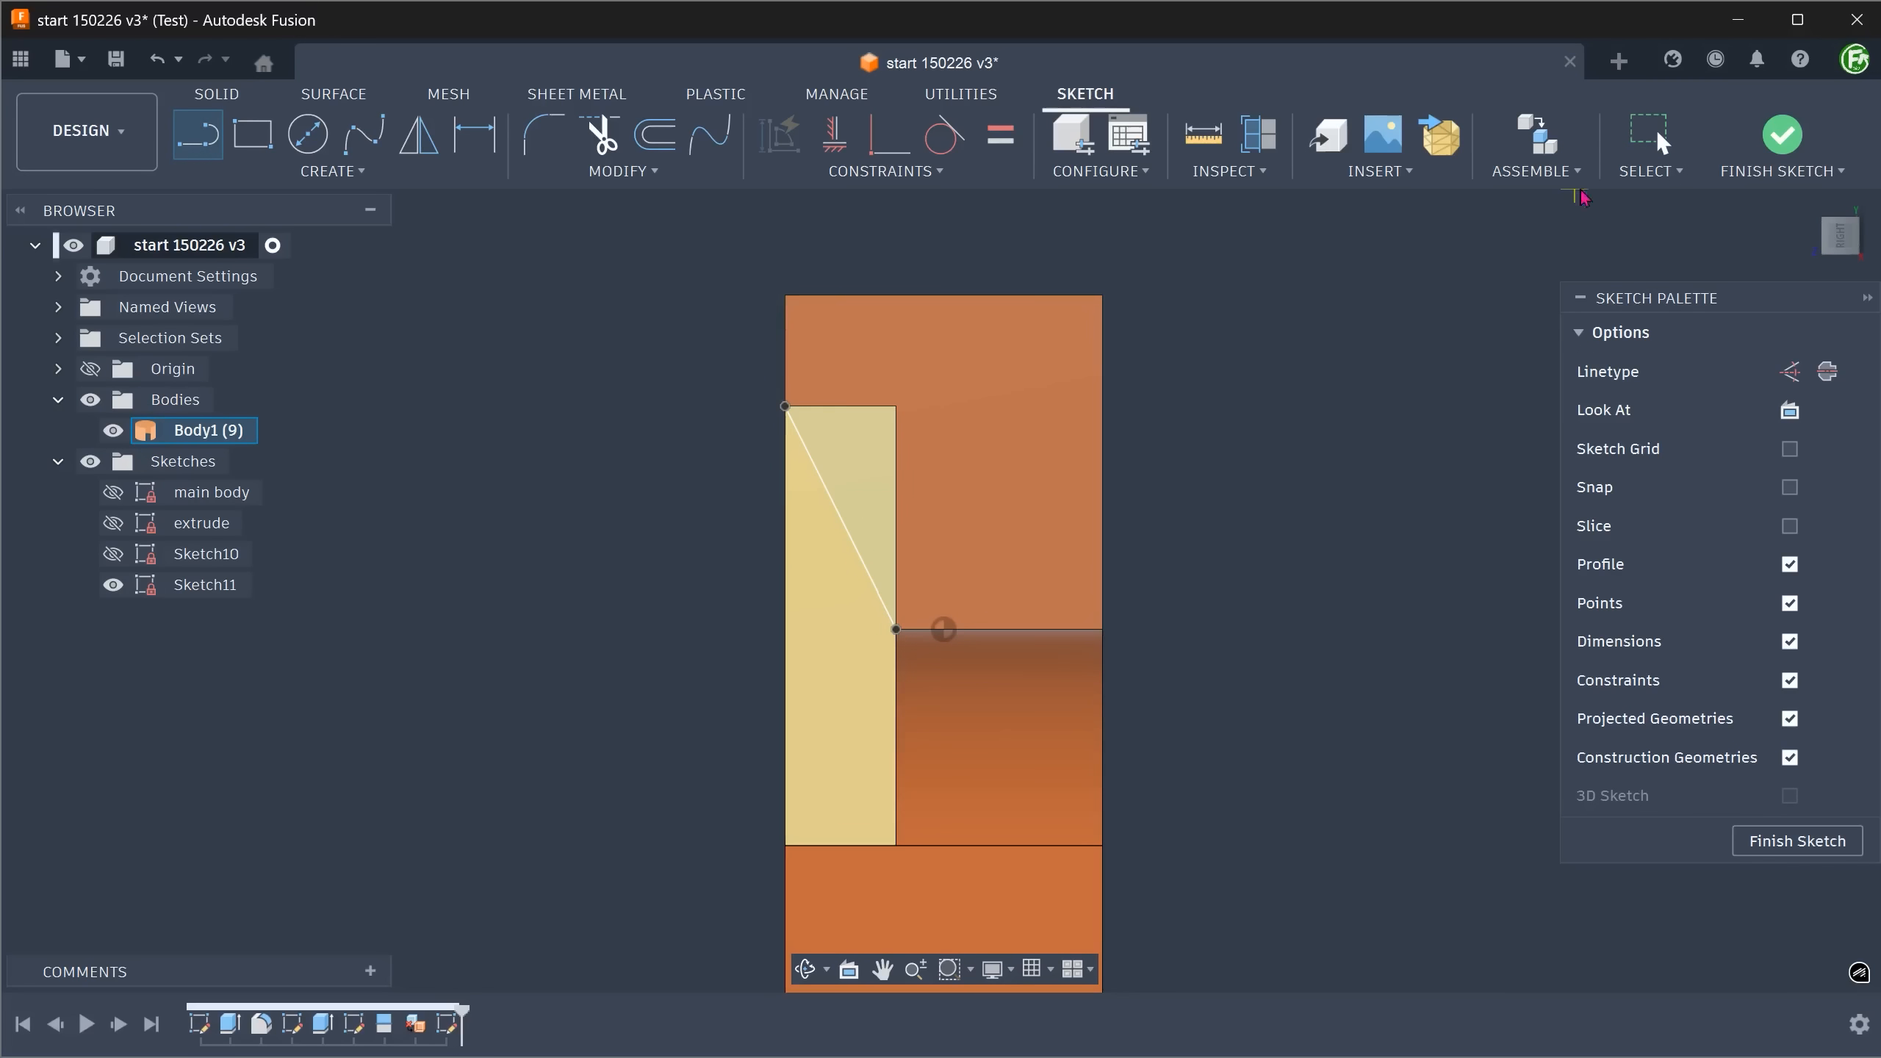
click(1781, 135)
Patch the triangular opening at the notched end face, using the profile bounded by the diagonal sketch line as the boundary.
mouse_move(564, 254)
shift+middle_down()
mouse_move(556, 312)
mouse_move(630, 352)
shift+middle_up()
click(1002, 612)
mouse_move(751, 362)
shift+middle_down()
mouse_move(680, 307)
mouse_move(559, 269)
shift+middle_up()
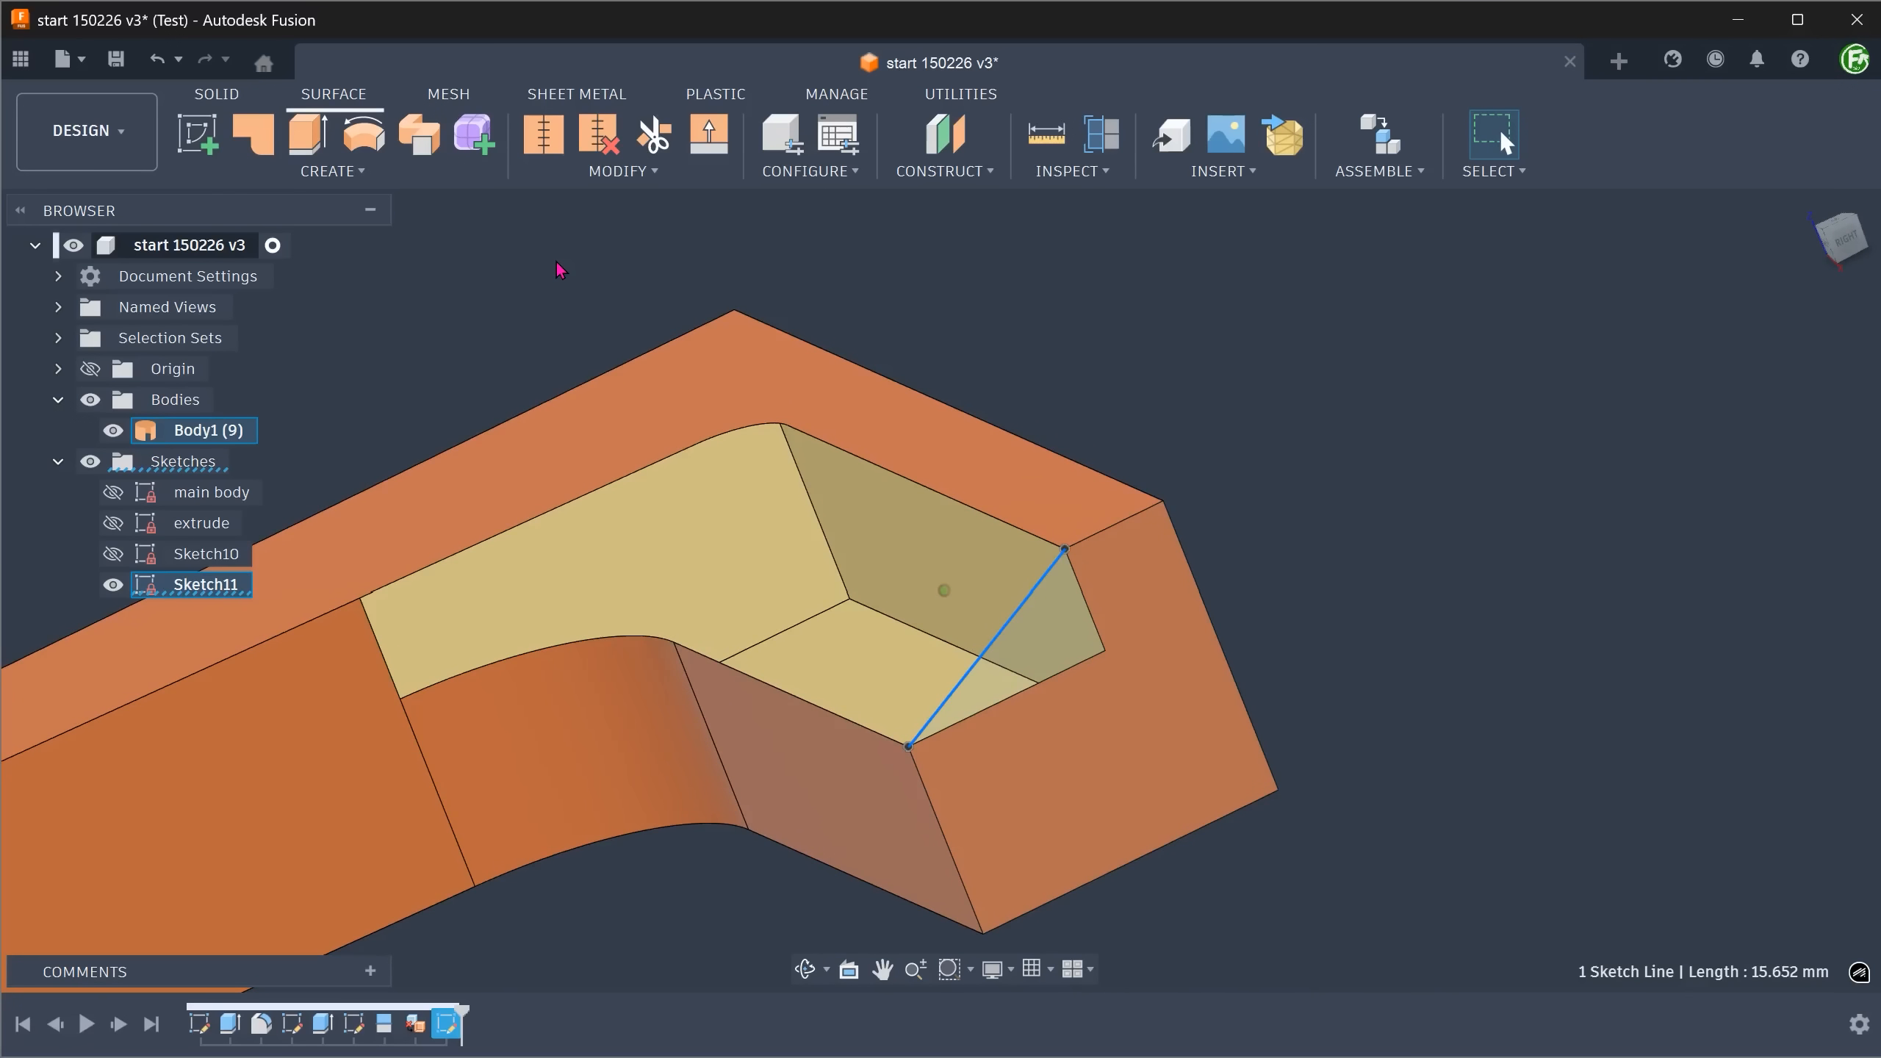
key(Escape)
click(370, 177)
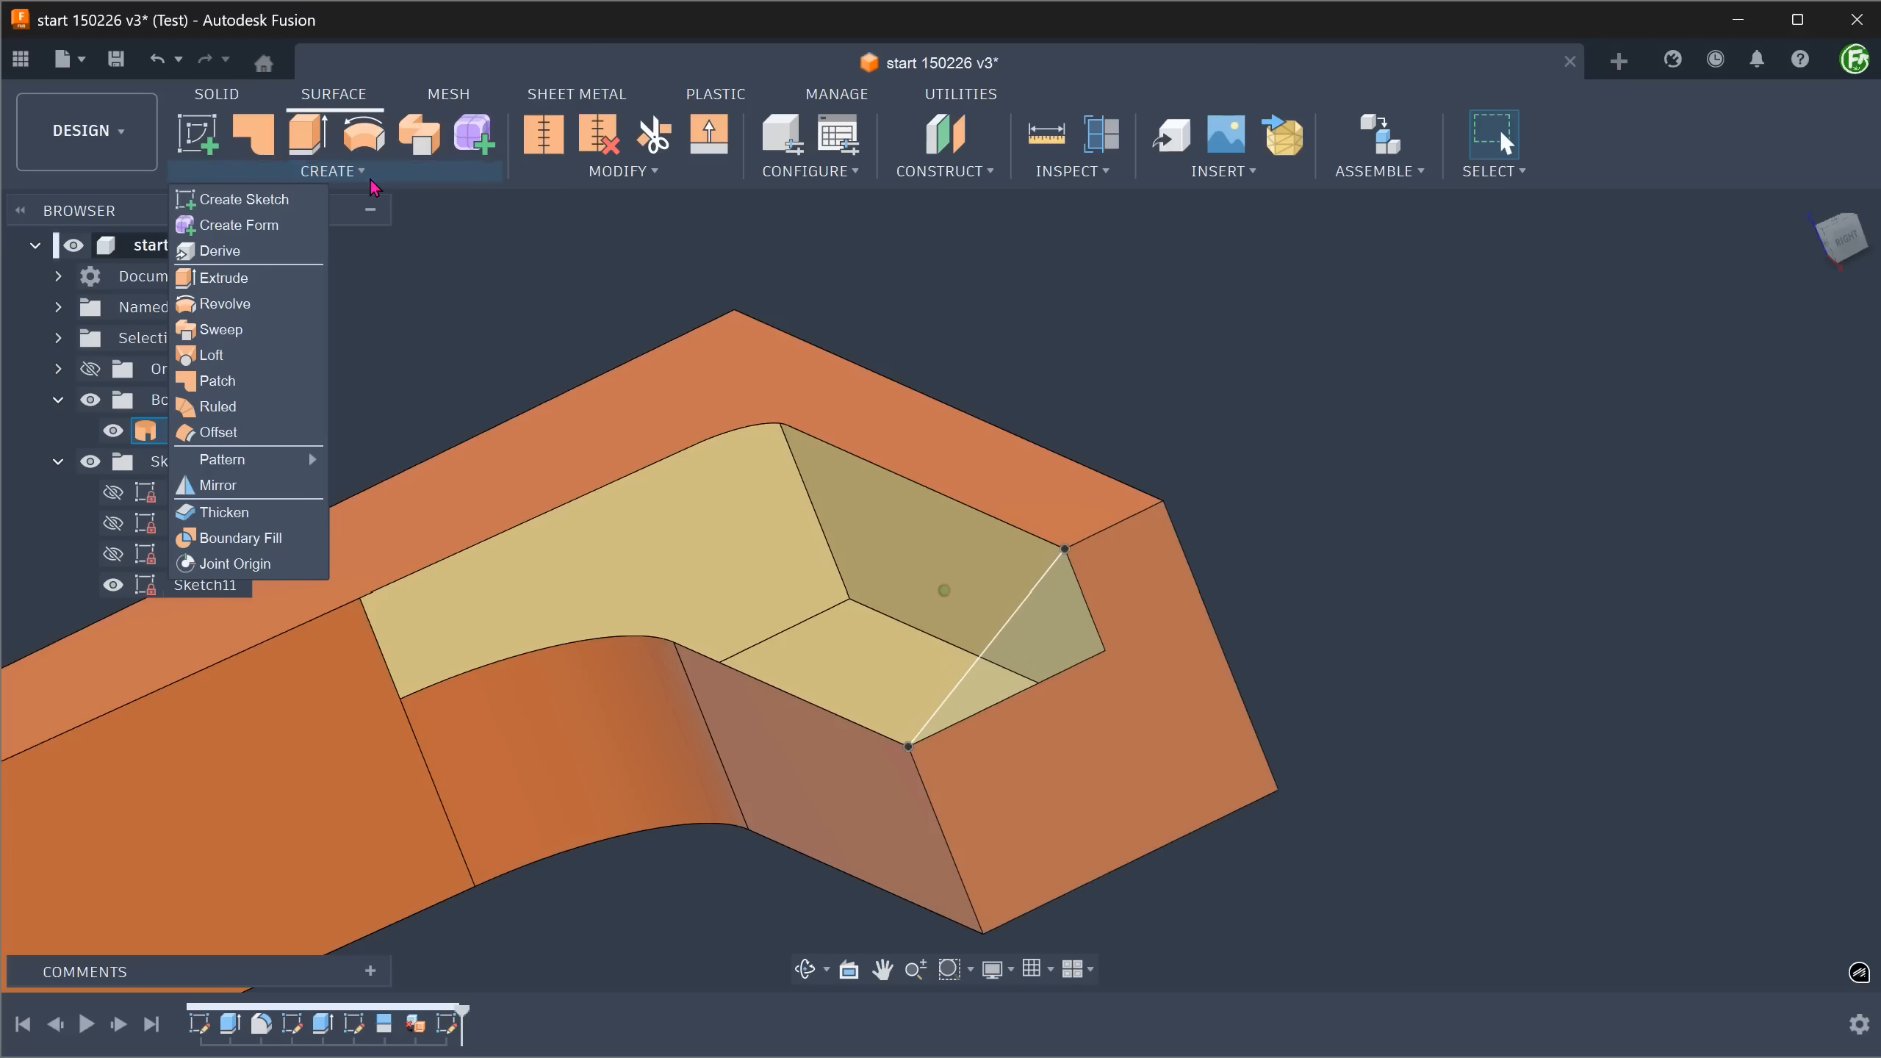
click(276, 383)
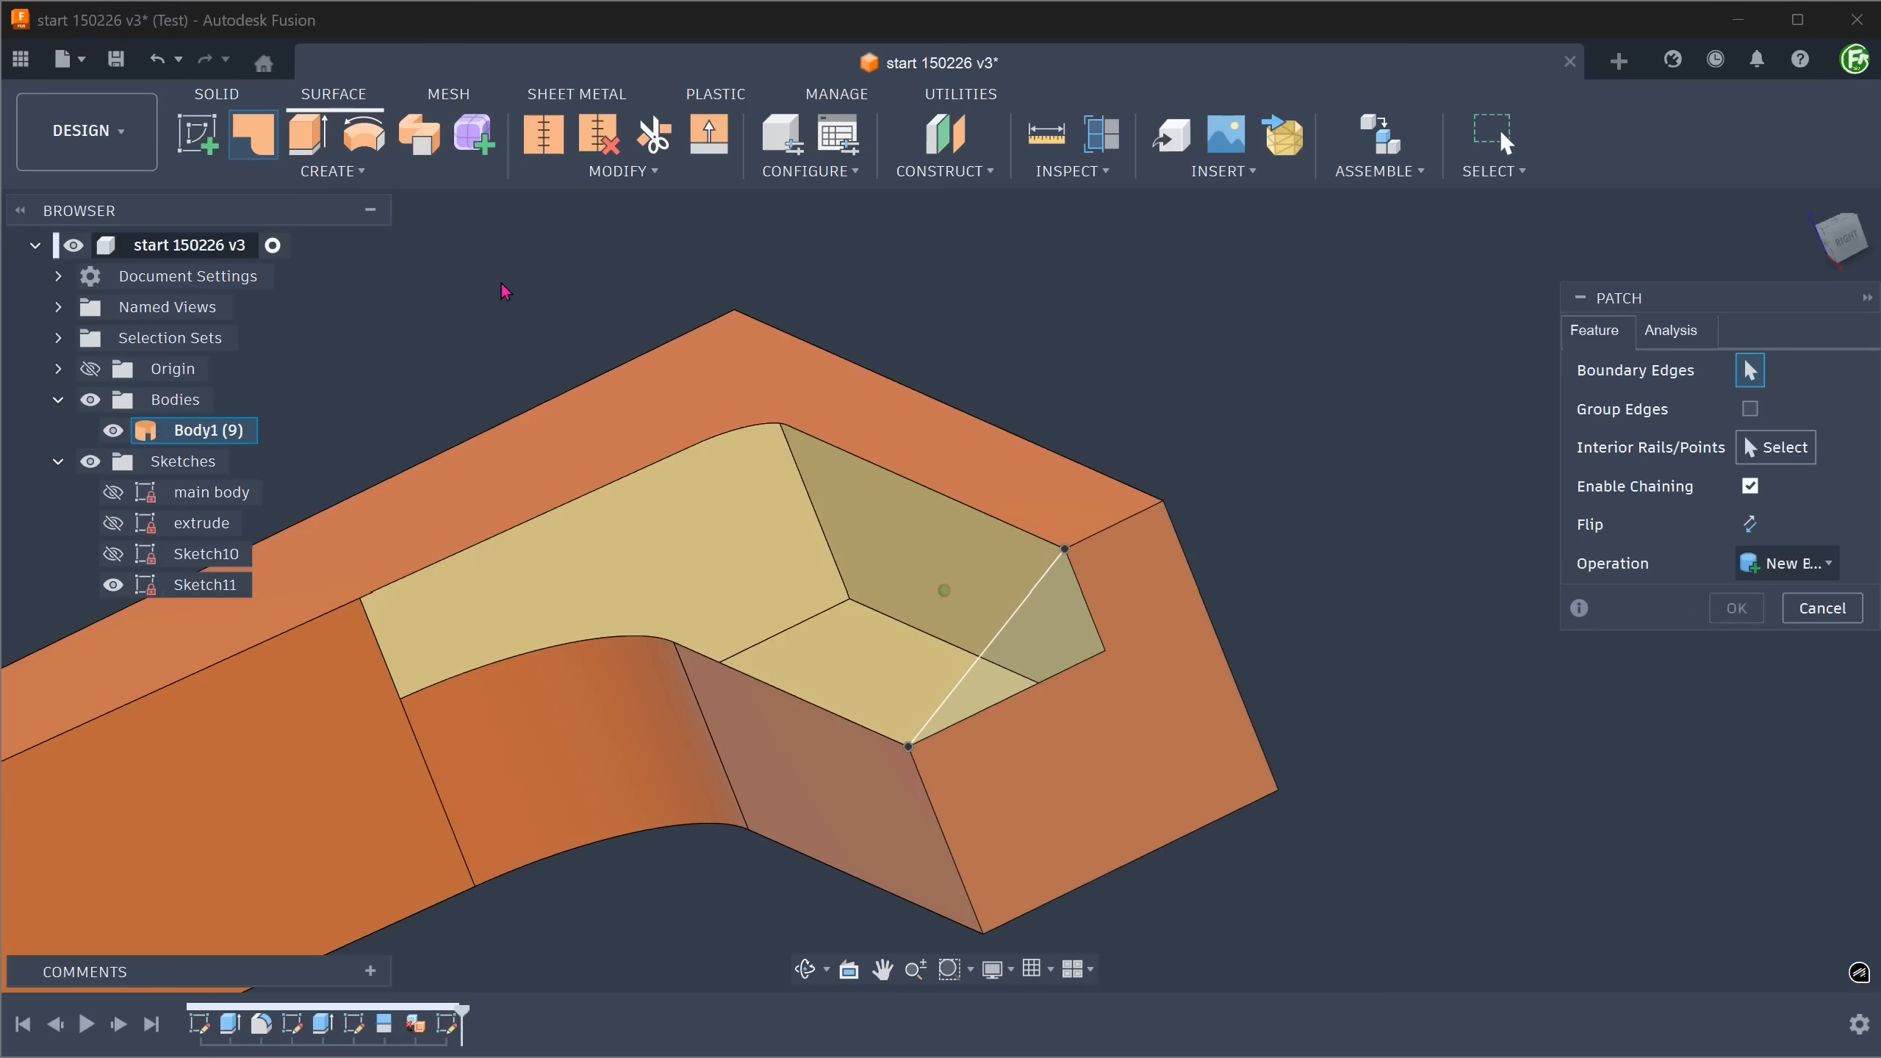
shift+middle_drag(1302, 478, 1295, 515)
click(978, 559)
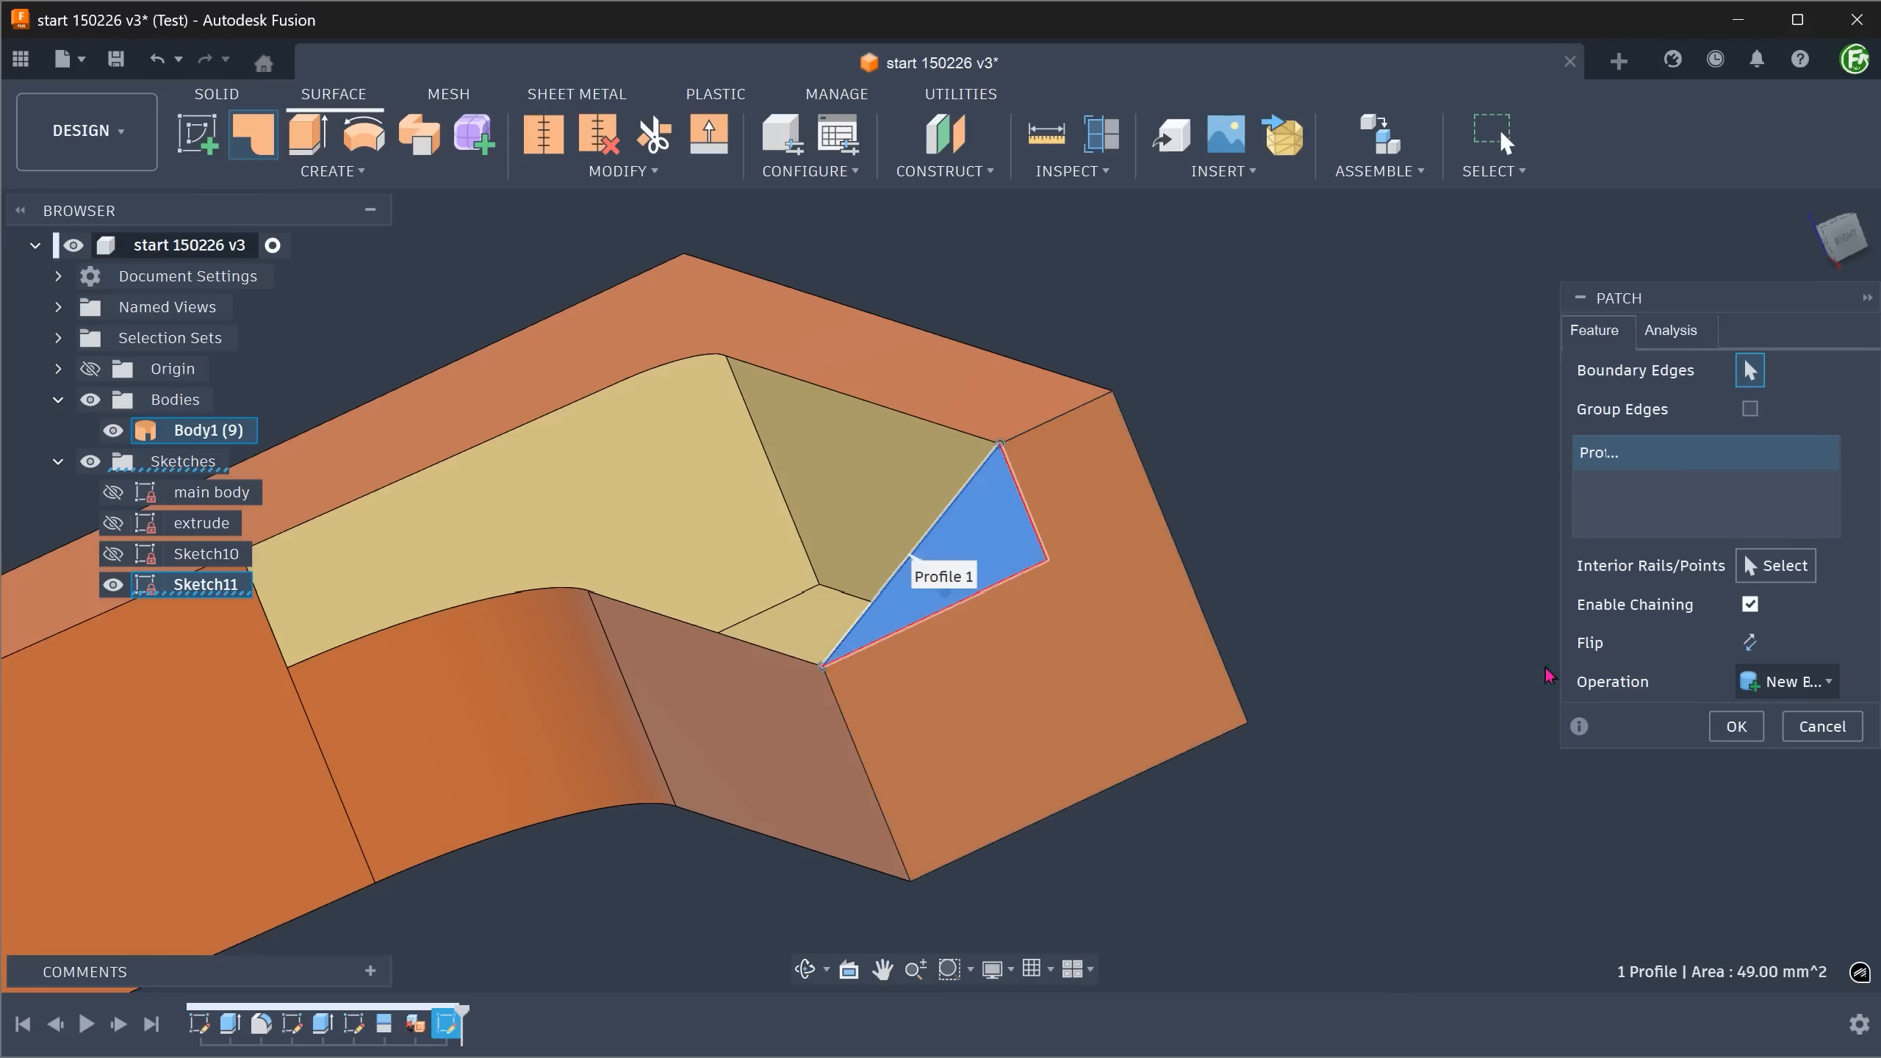
click(1719, 724)
shift+middle_drag(1385, 430, 1393, 511)
click(1055, 550)
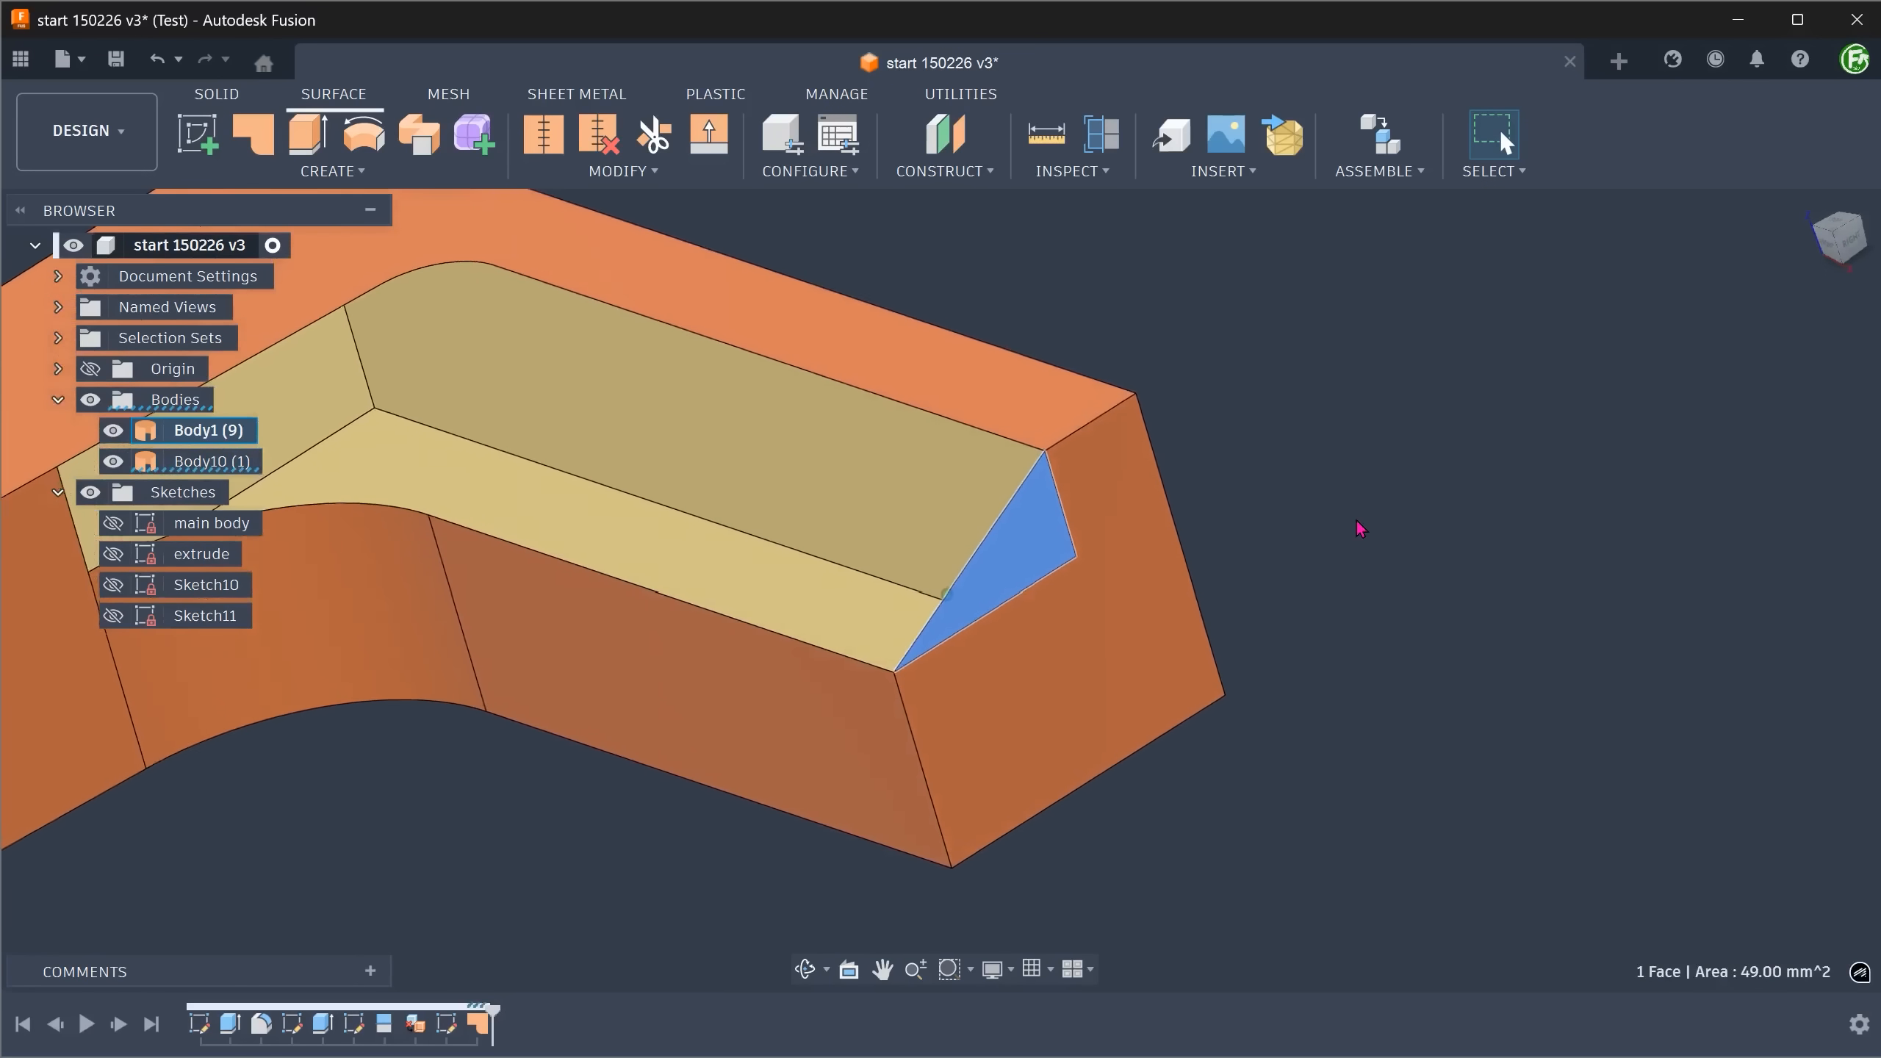
click(1356, 520)
Create a sketch on the L-shaped body's top face and enable 3D Sketch.
click(1807, 202)
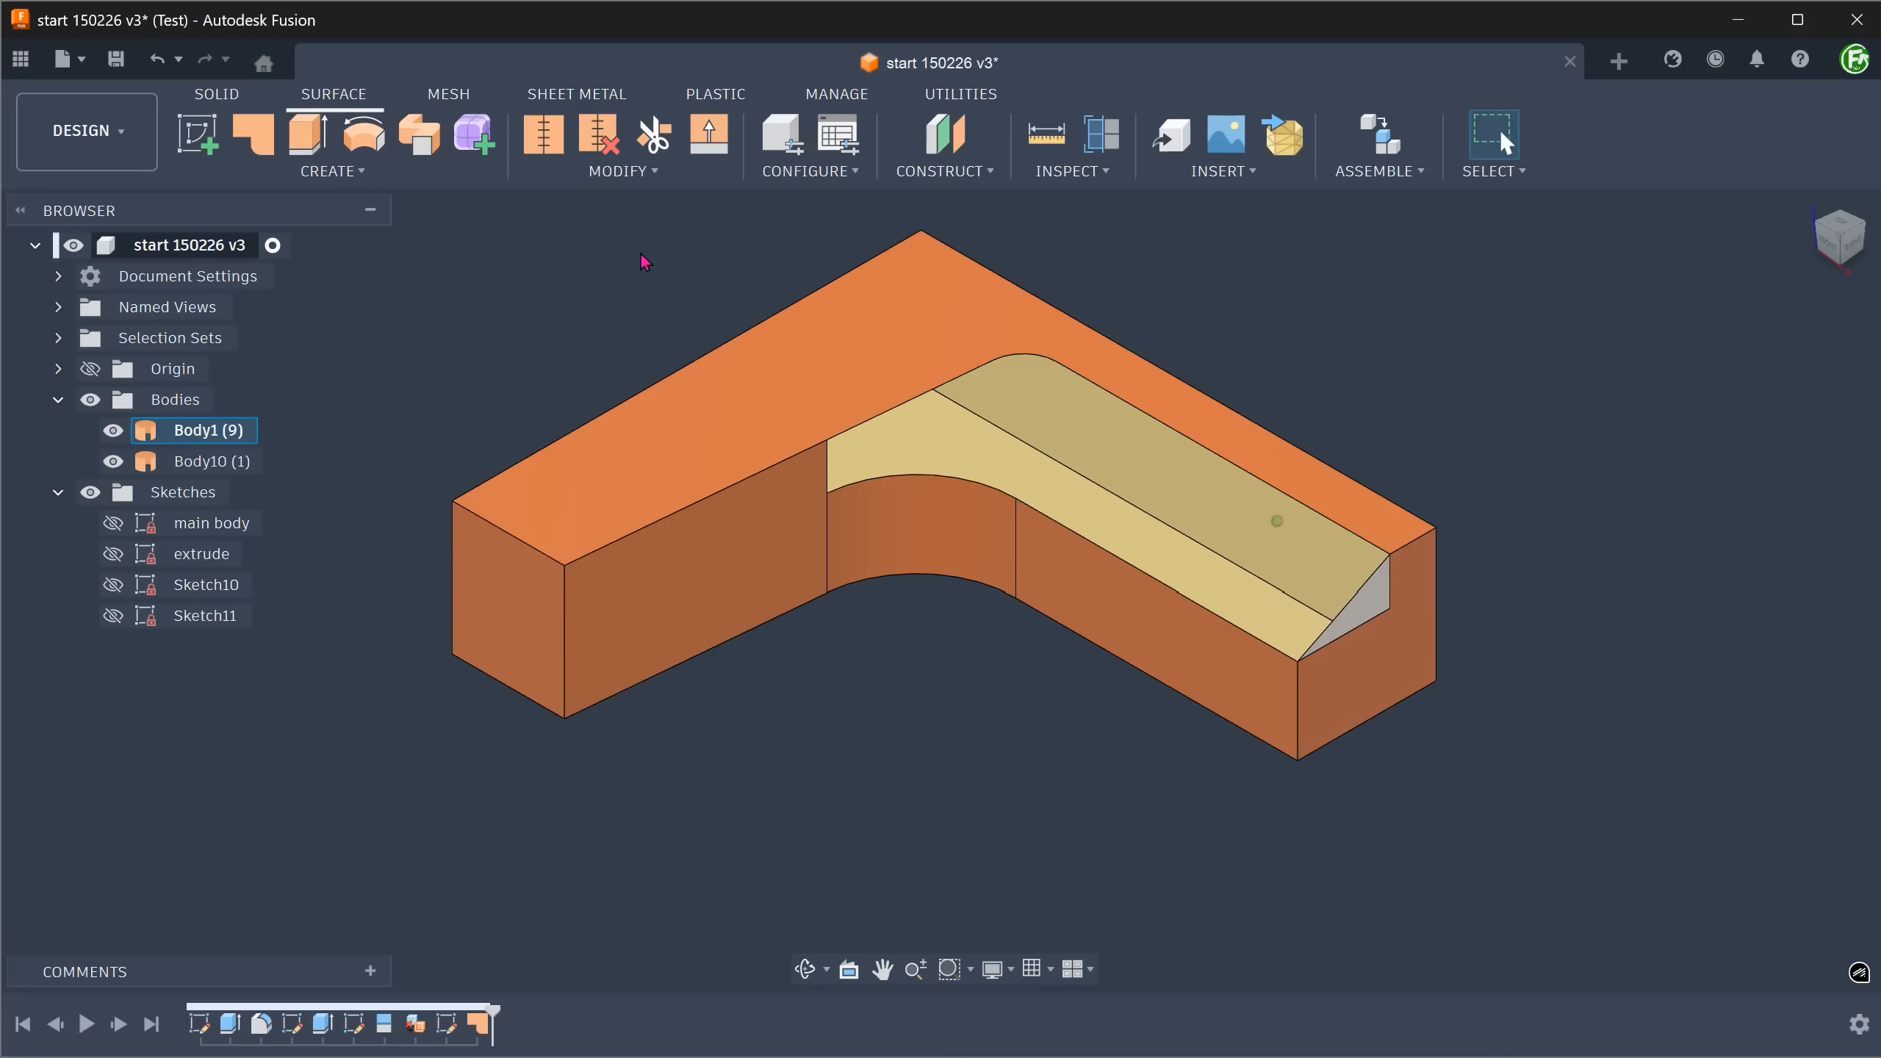
click(706, 408)
right_click(704, 412)
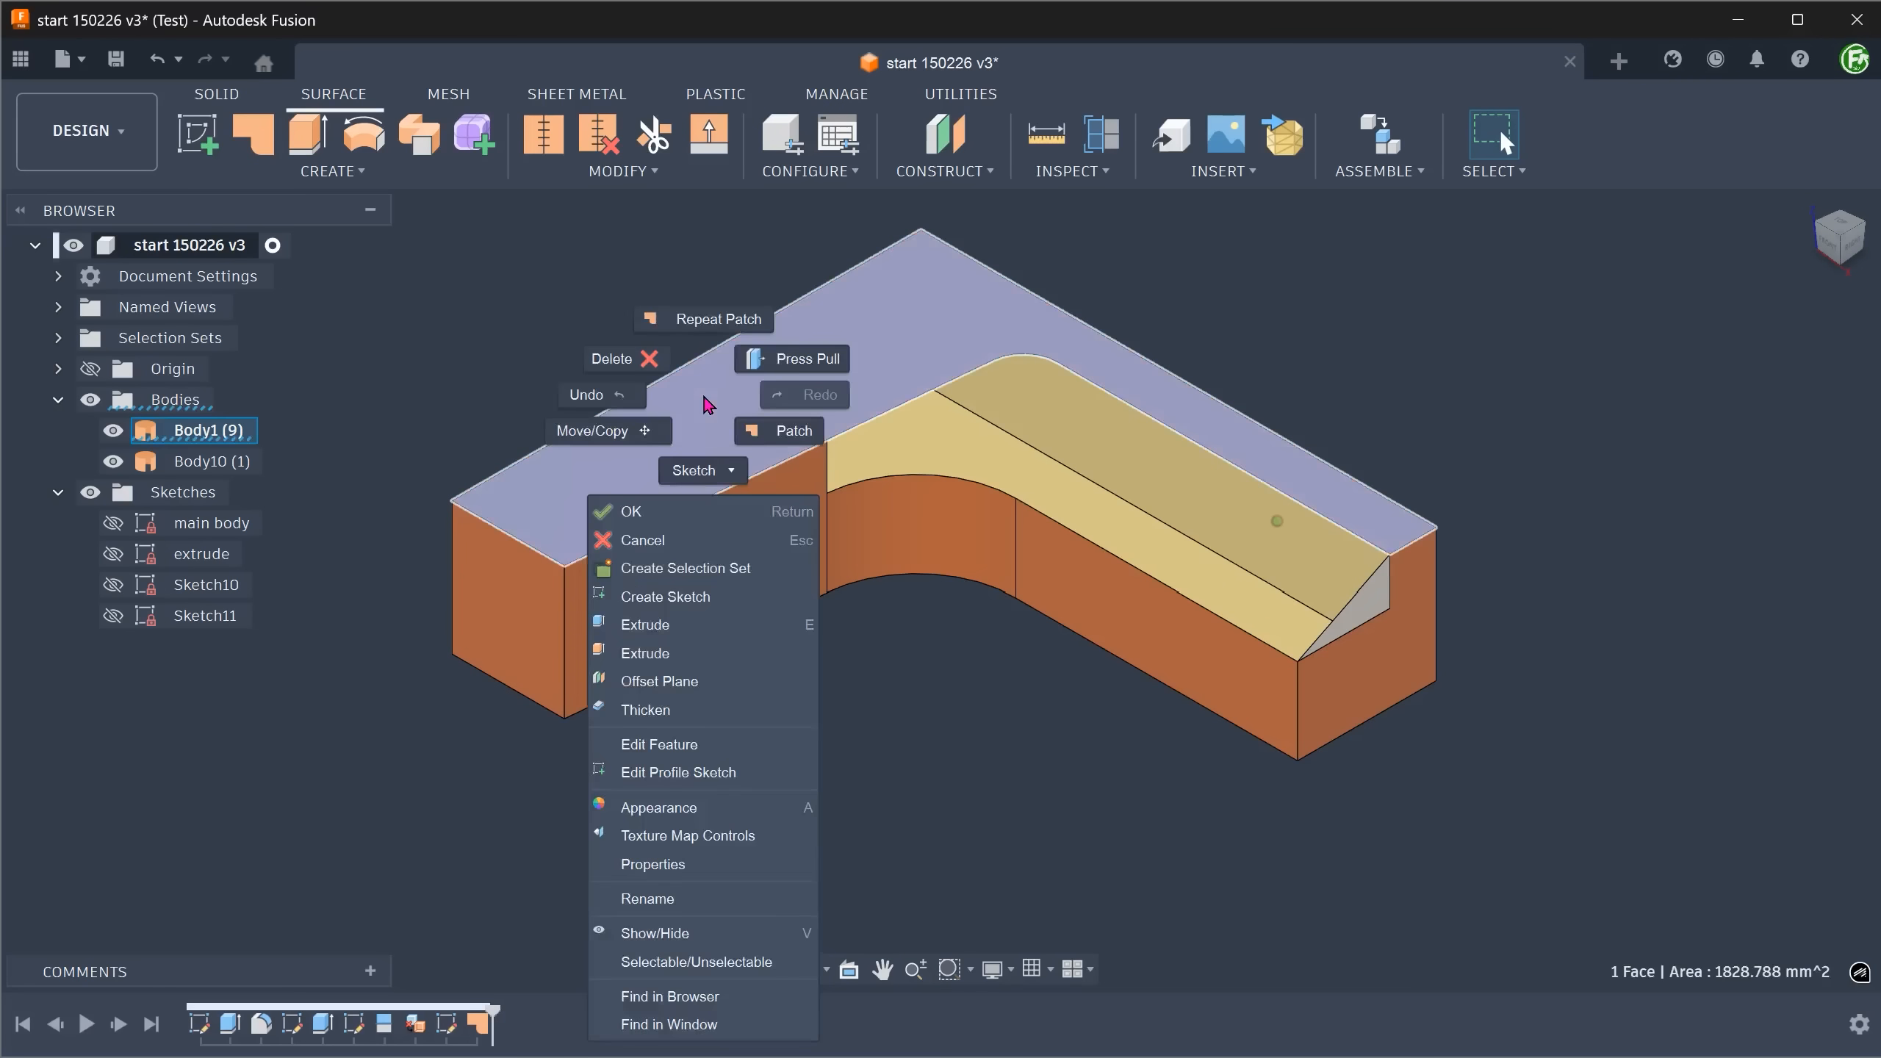
click(730, 596)
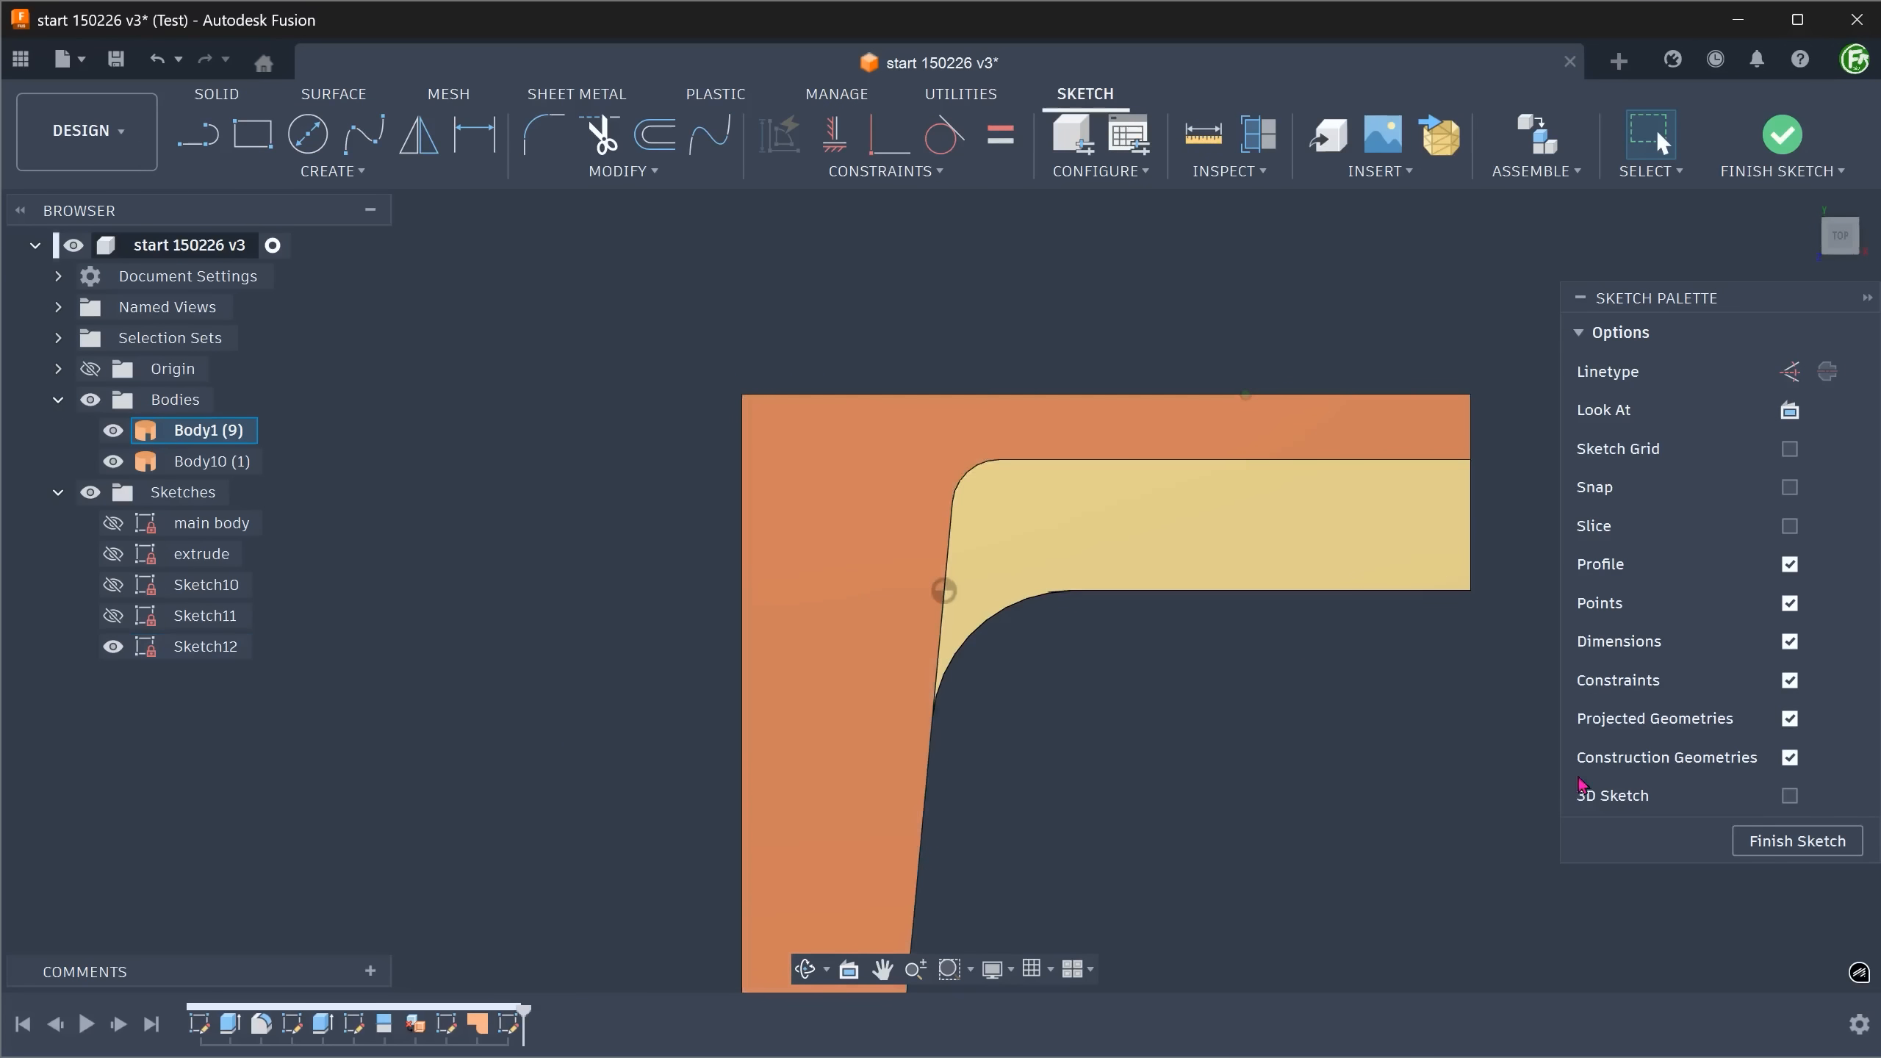
click(1790, 796)
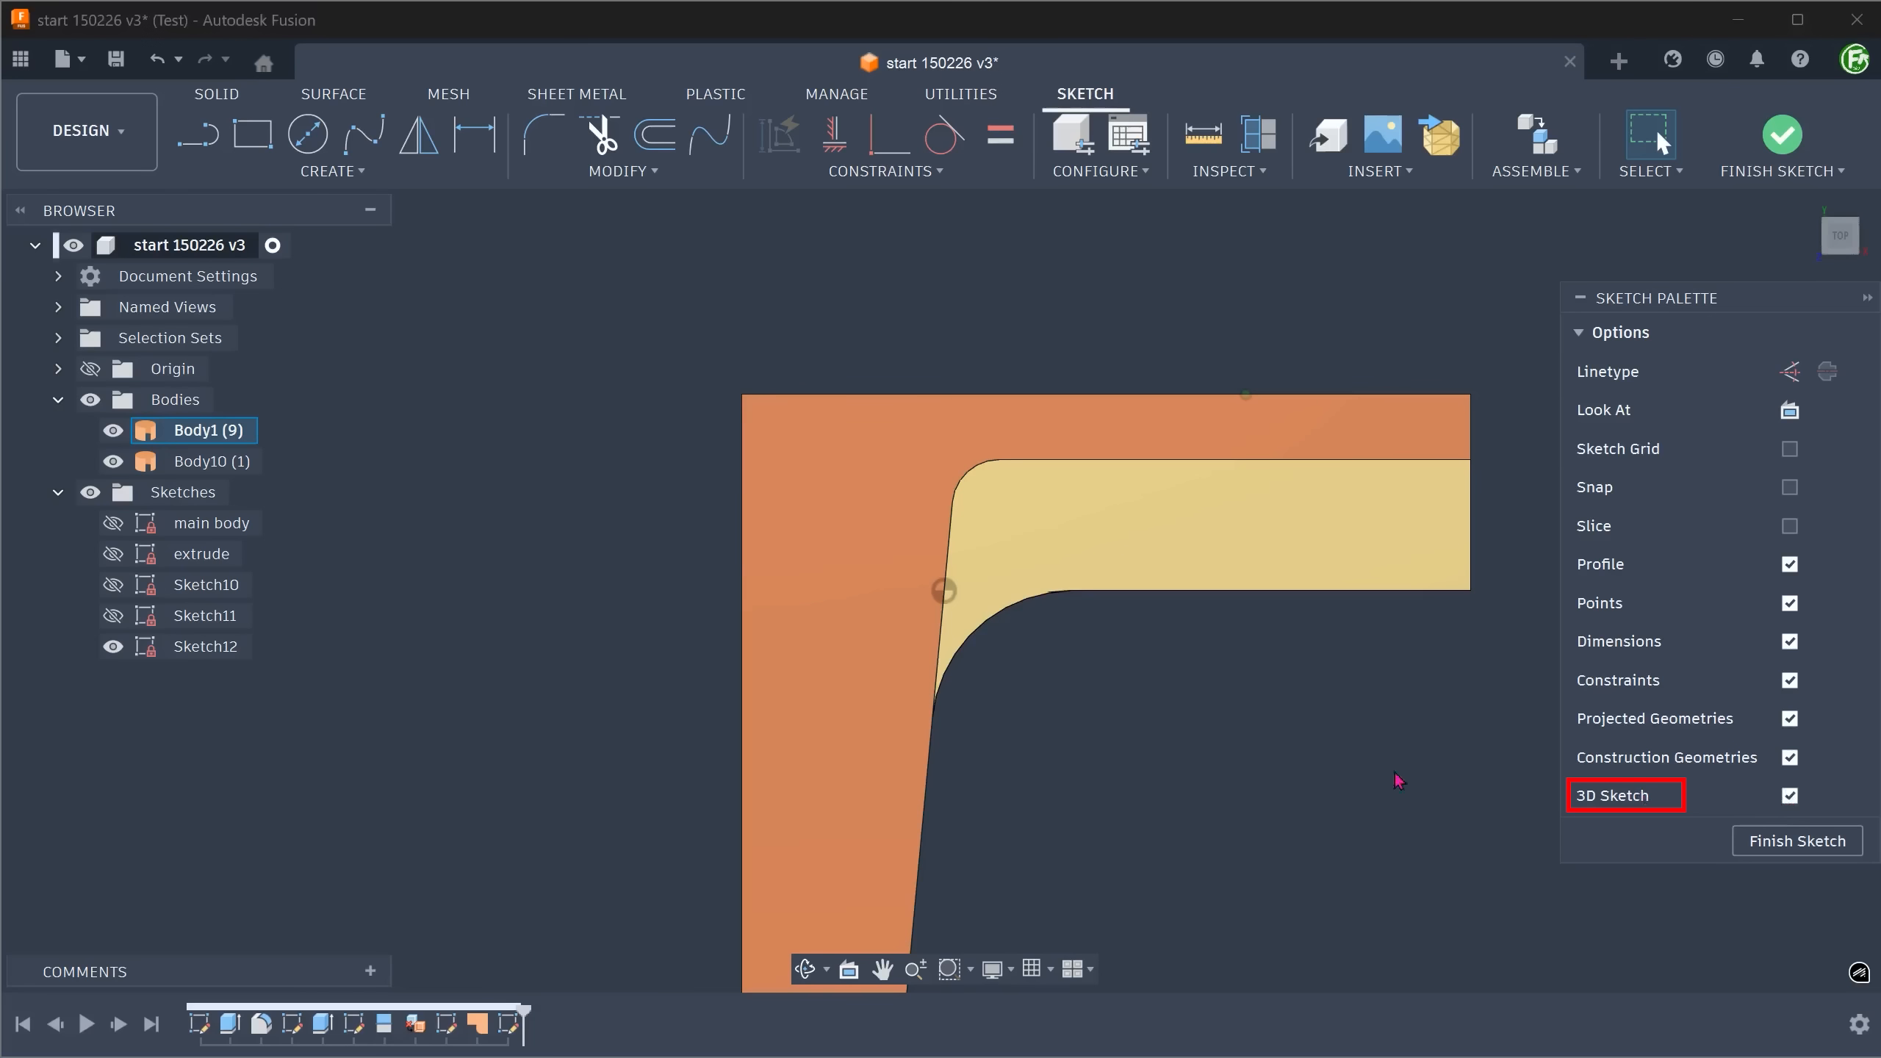
Draw a 3D line from the lower inner curve's end vertex to the recess corner arc's end on the top face, and finish the sketch.
shift+middle_drag(1207, 765, 921, 466)
key(l)
click(903, 612)
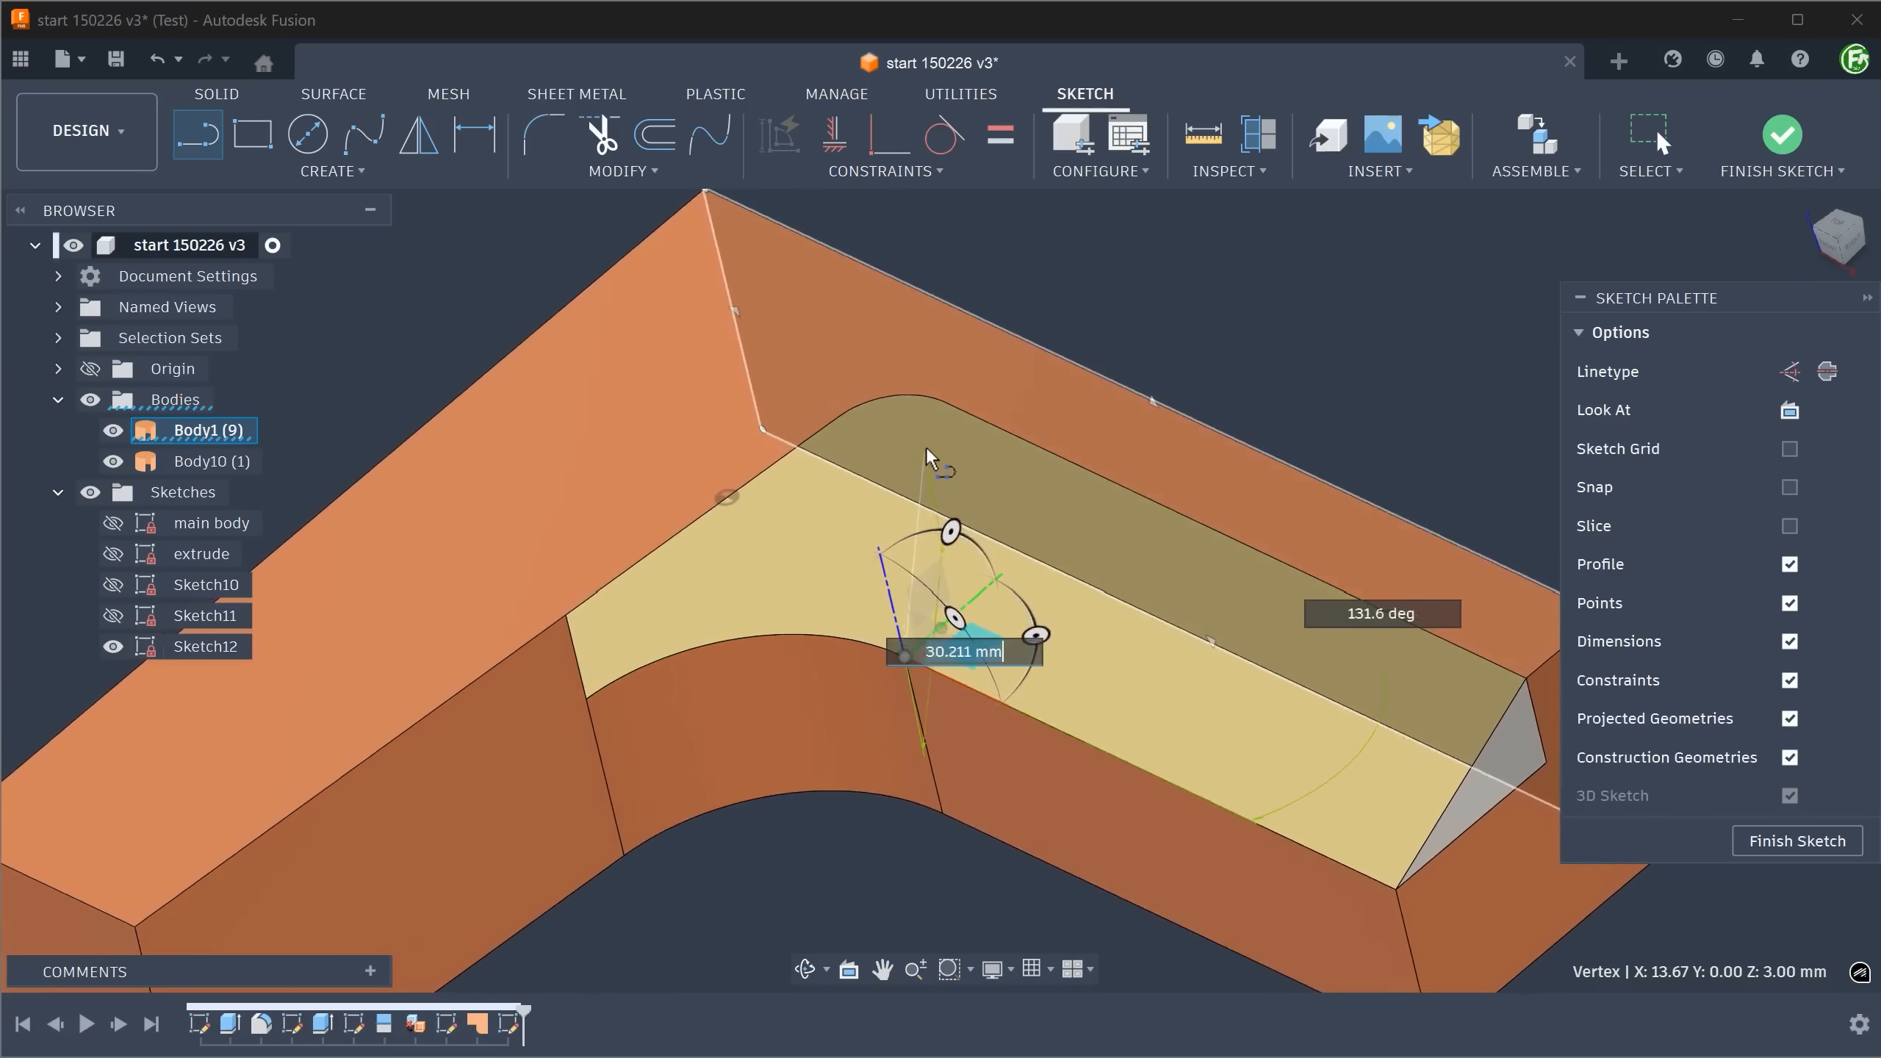
double_click(945, 404)
key(Escape)
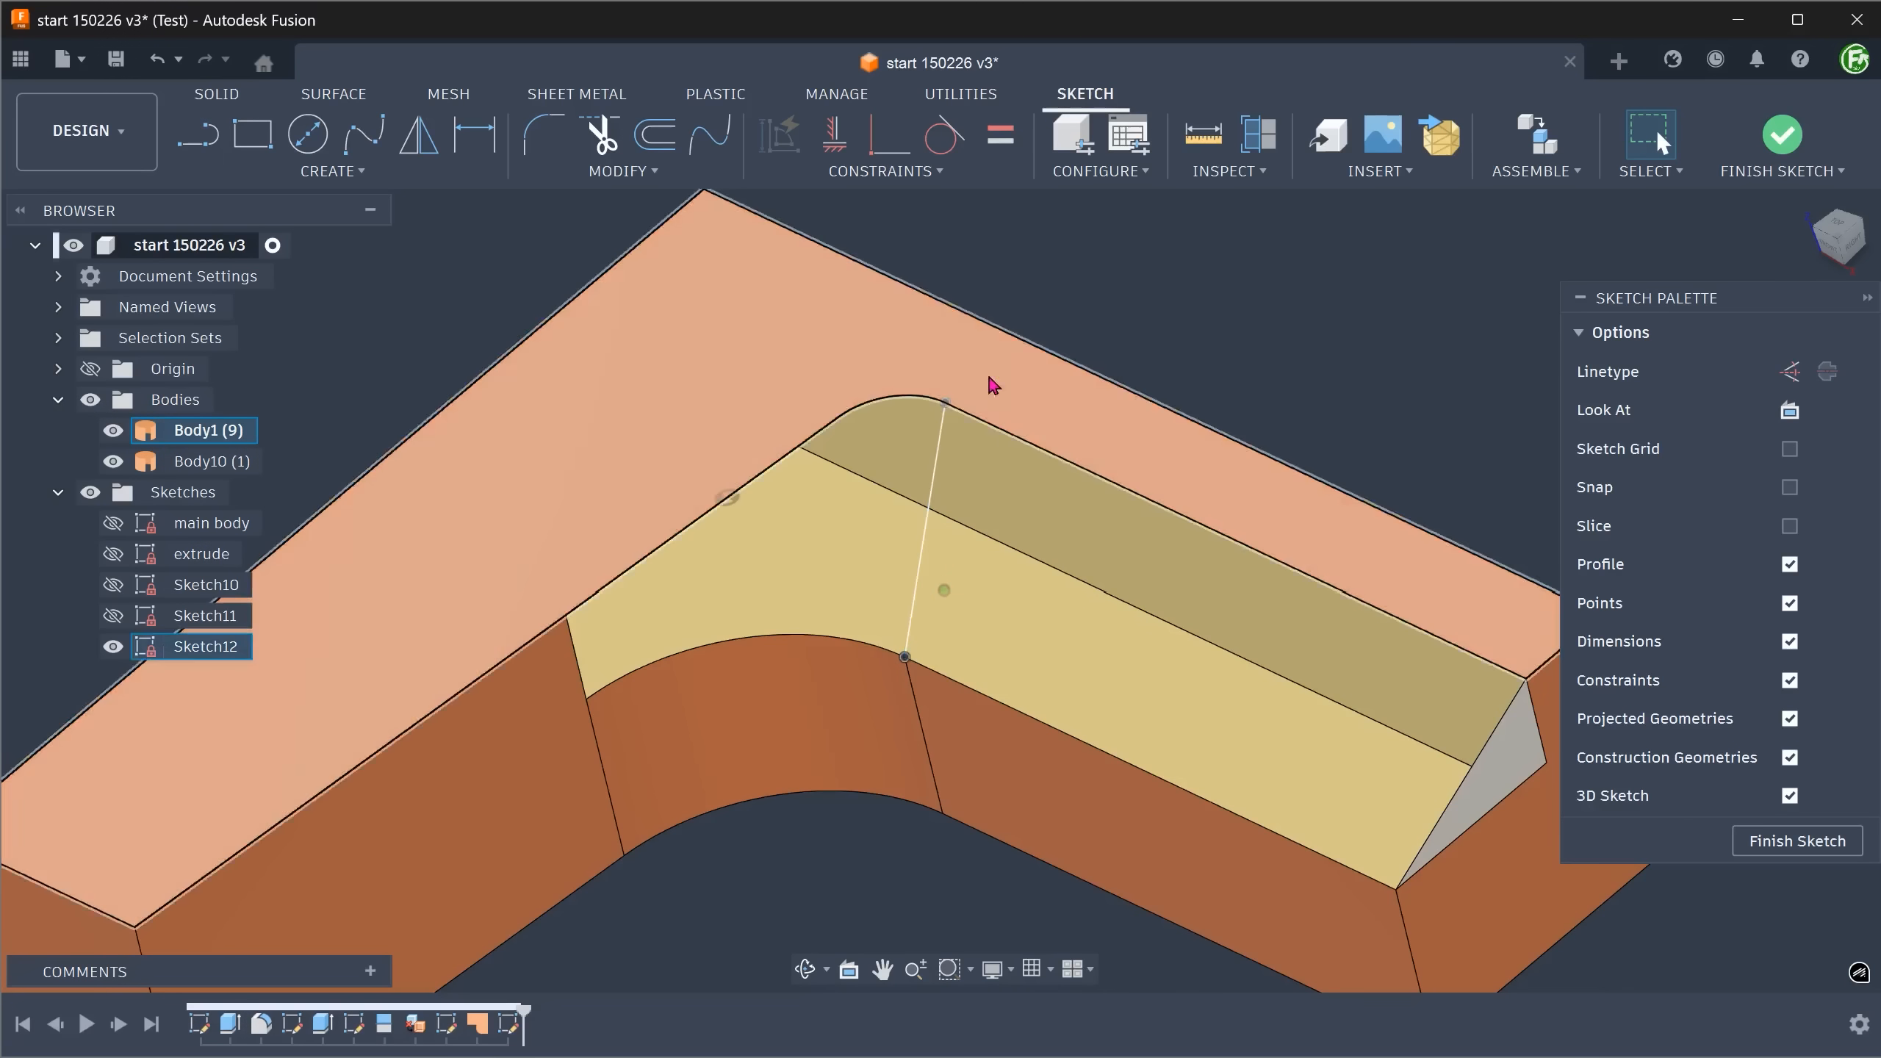
click(976, 404)
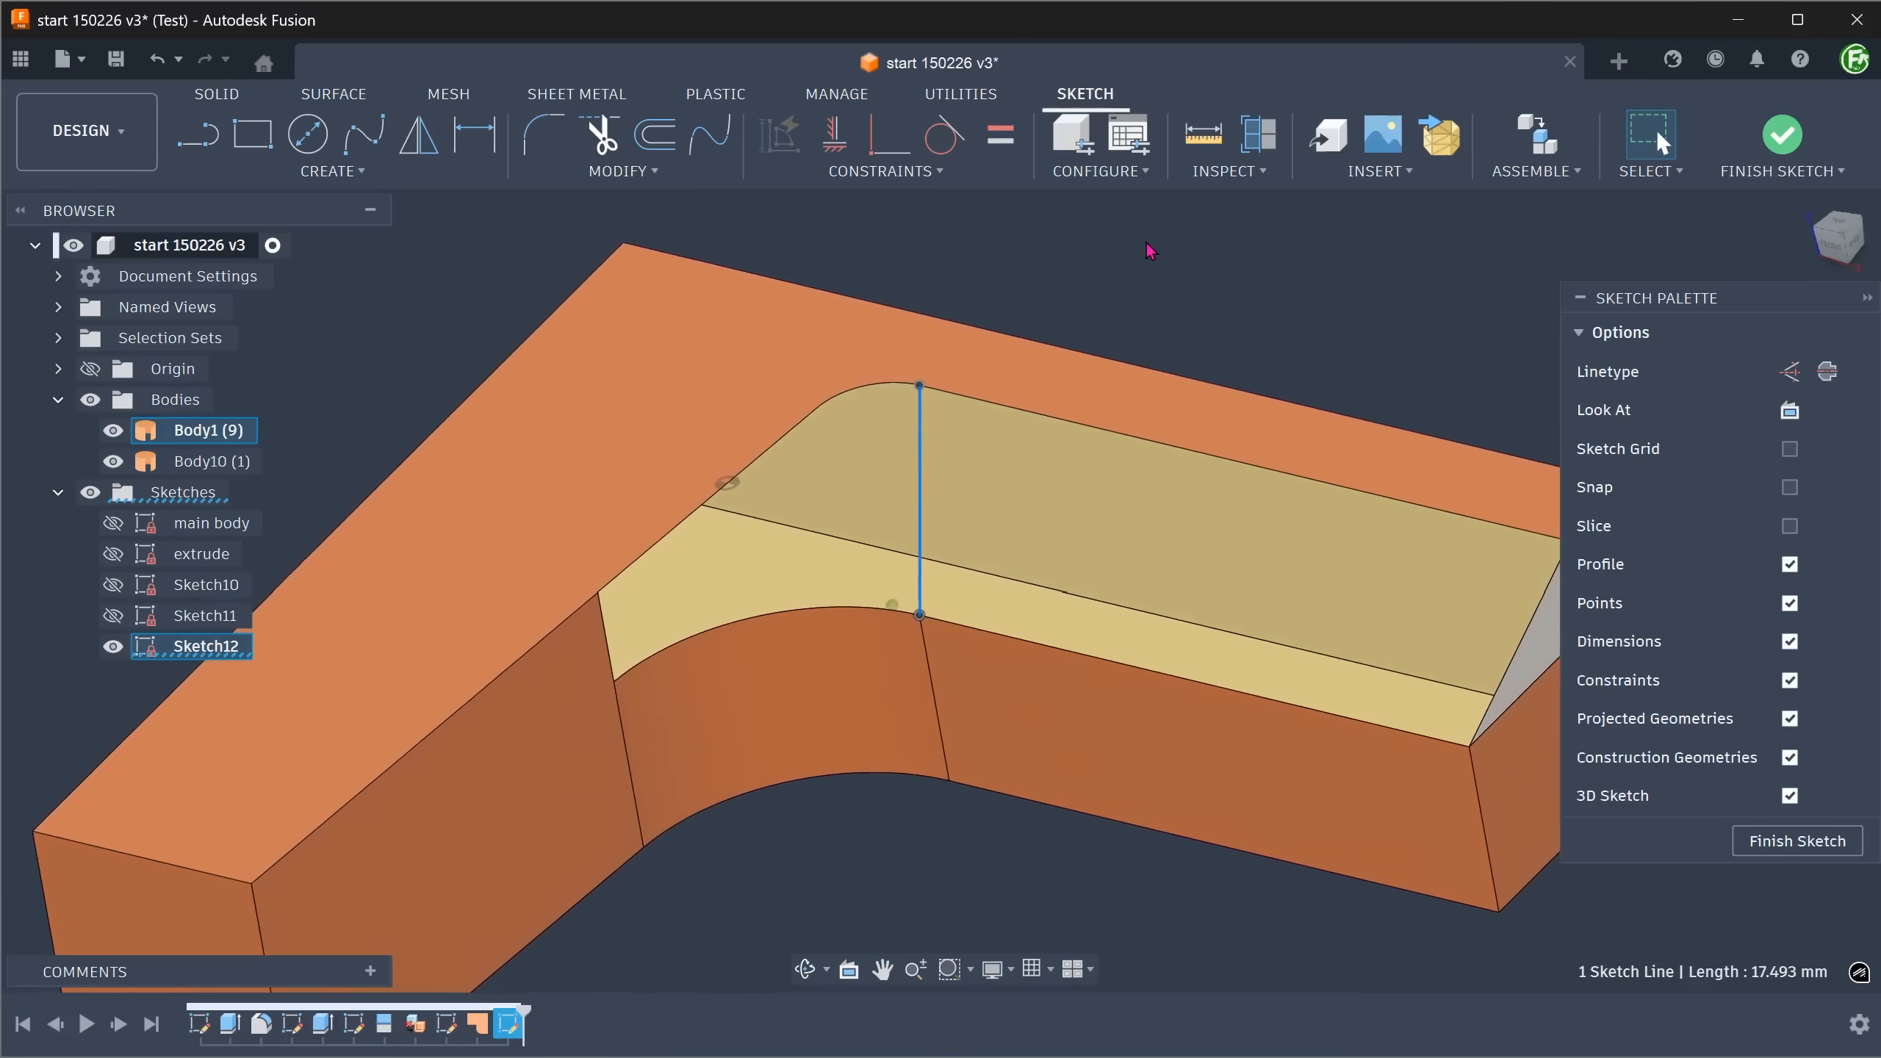
click(1783, 136)
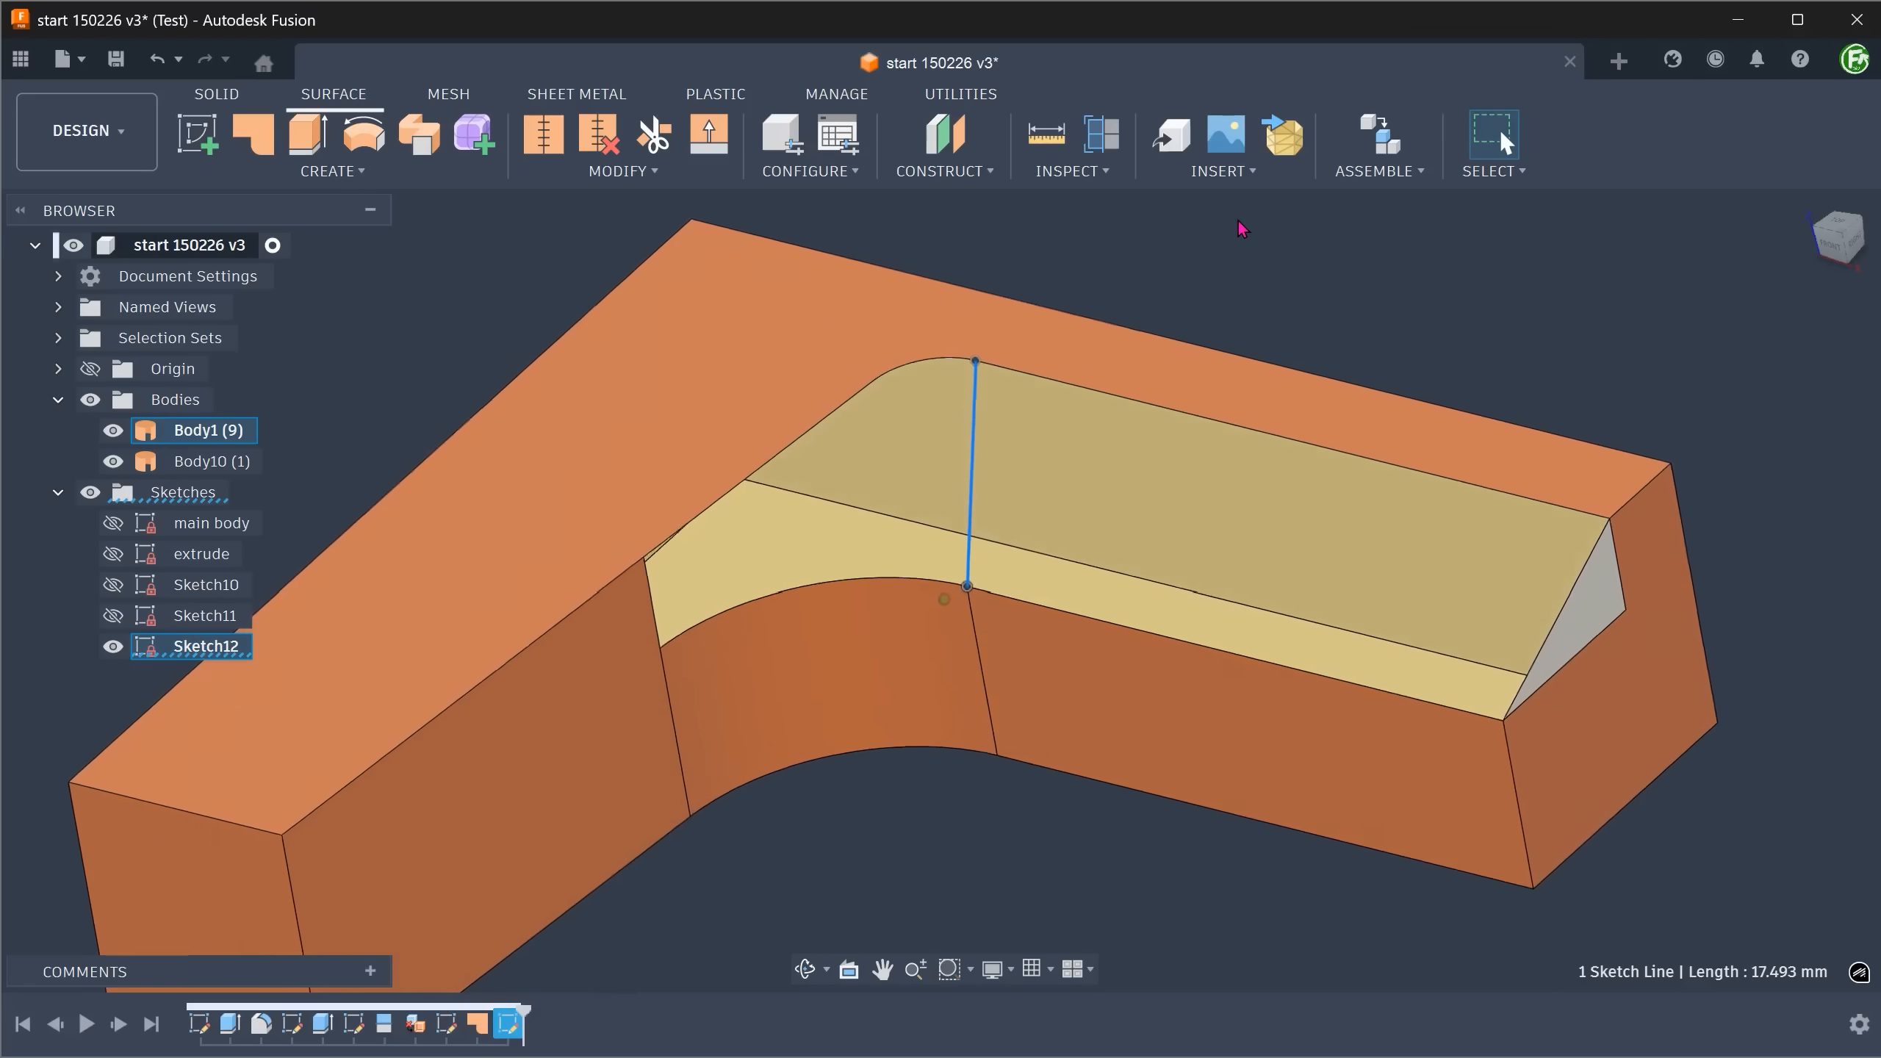
click(1296, 255)
Start a surface Loft through three profiles: the patch's diagonal edge, the 3D sketch line and the short vertical edge at the recess's far end.
click(1771, 237)
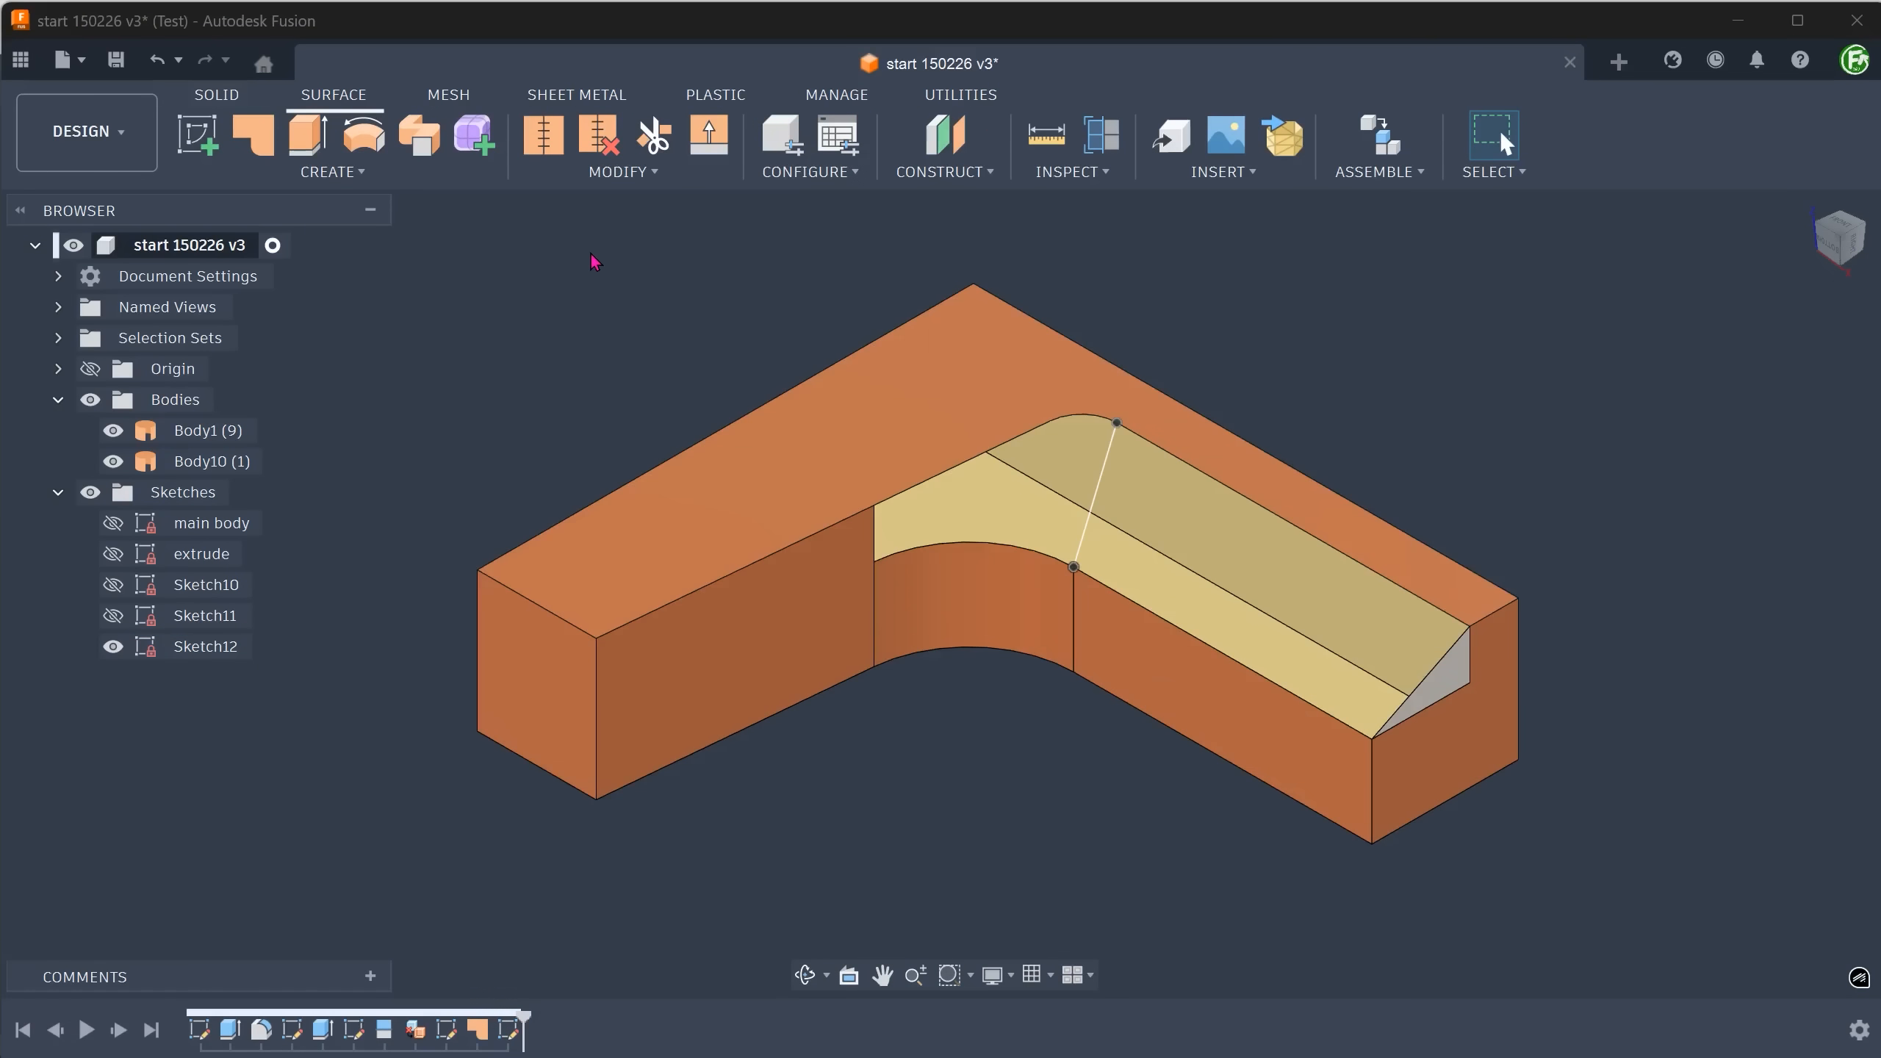
click(333, 171)
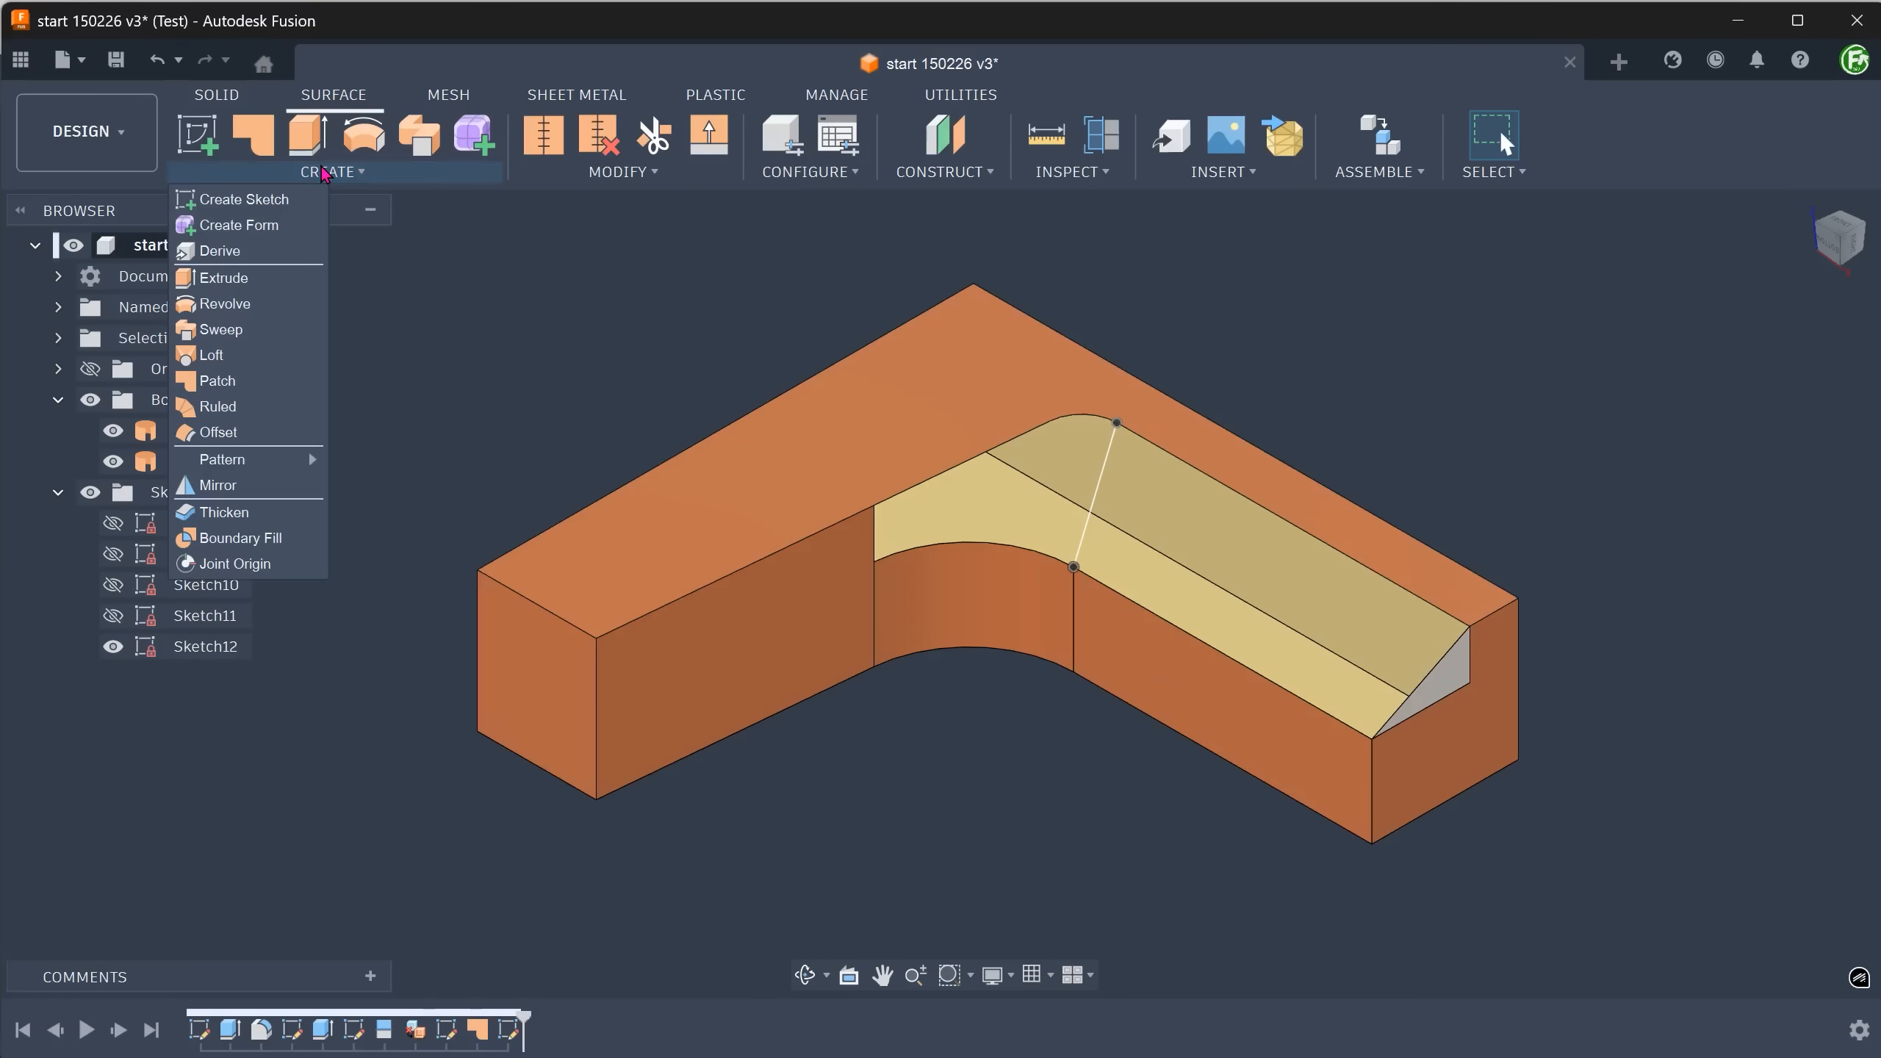
click(260, 359)
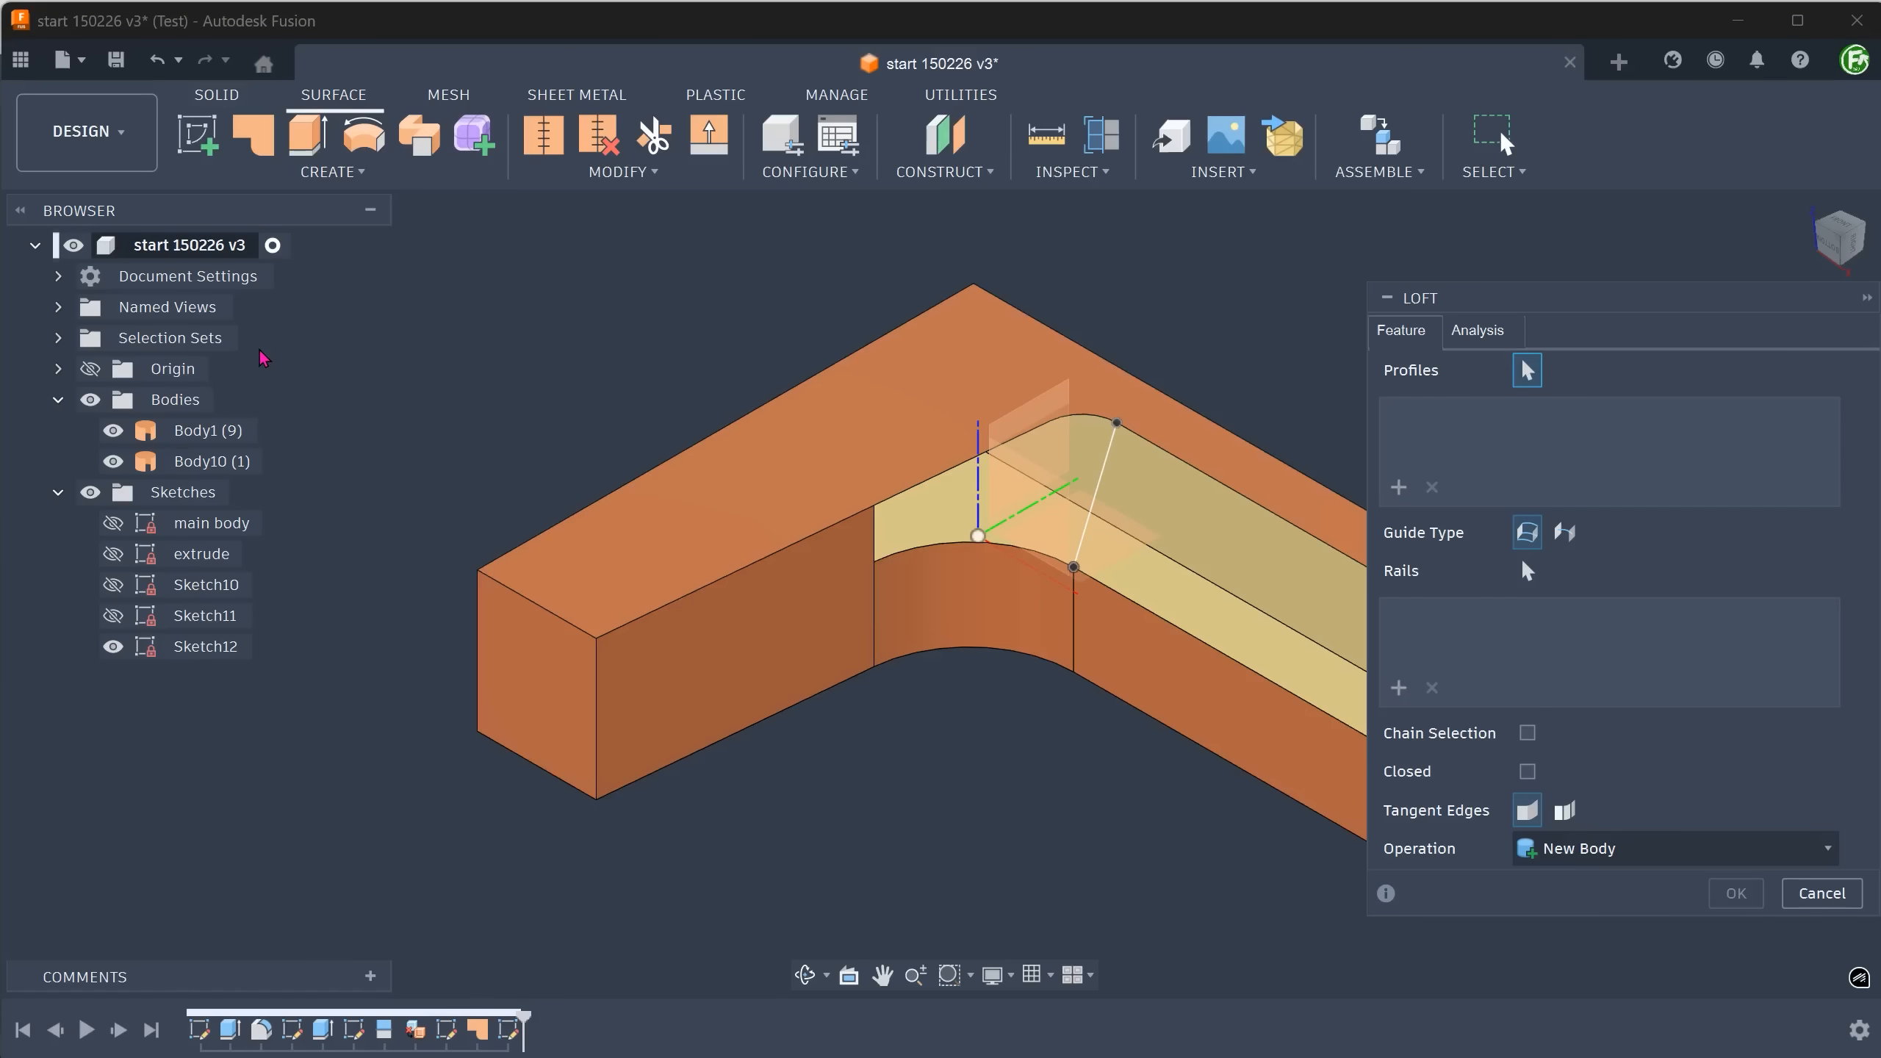
click(19, 210)
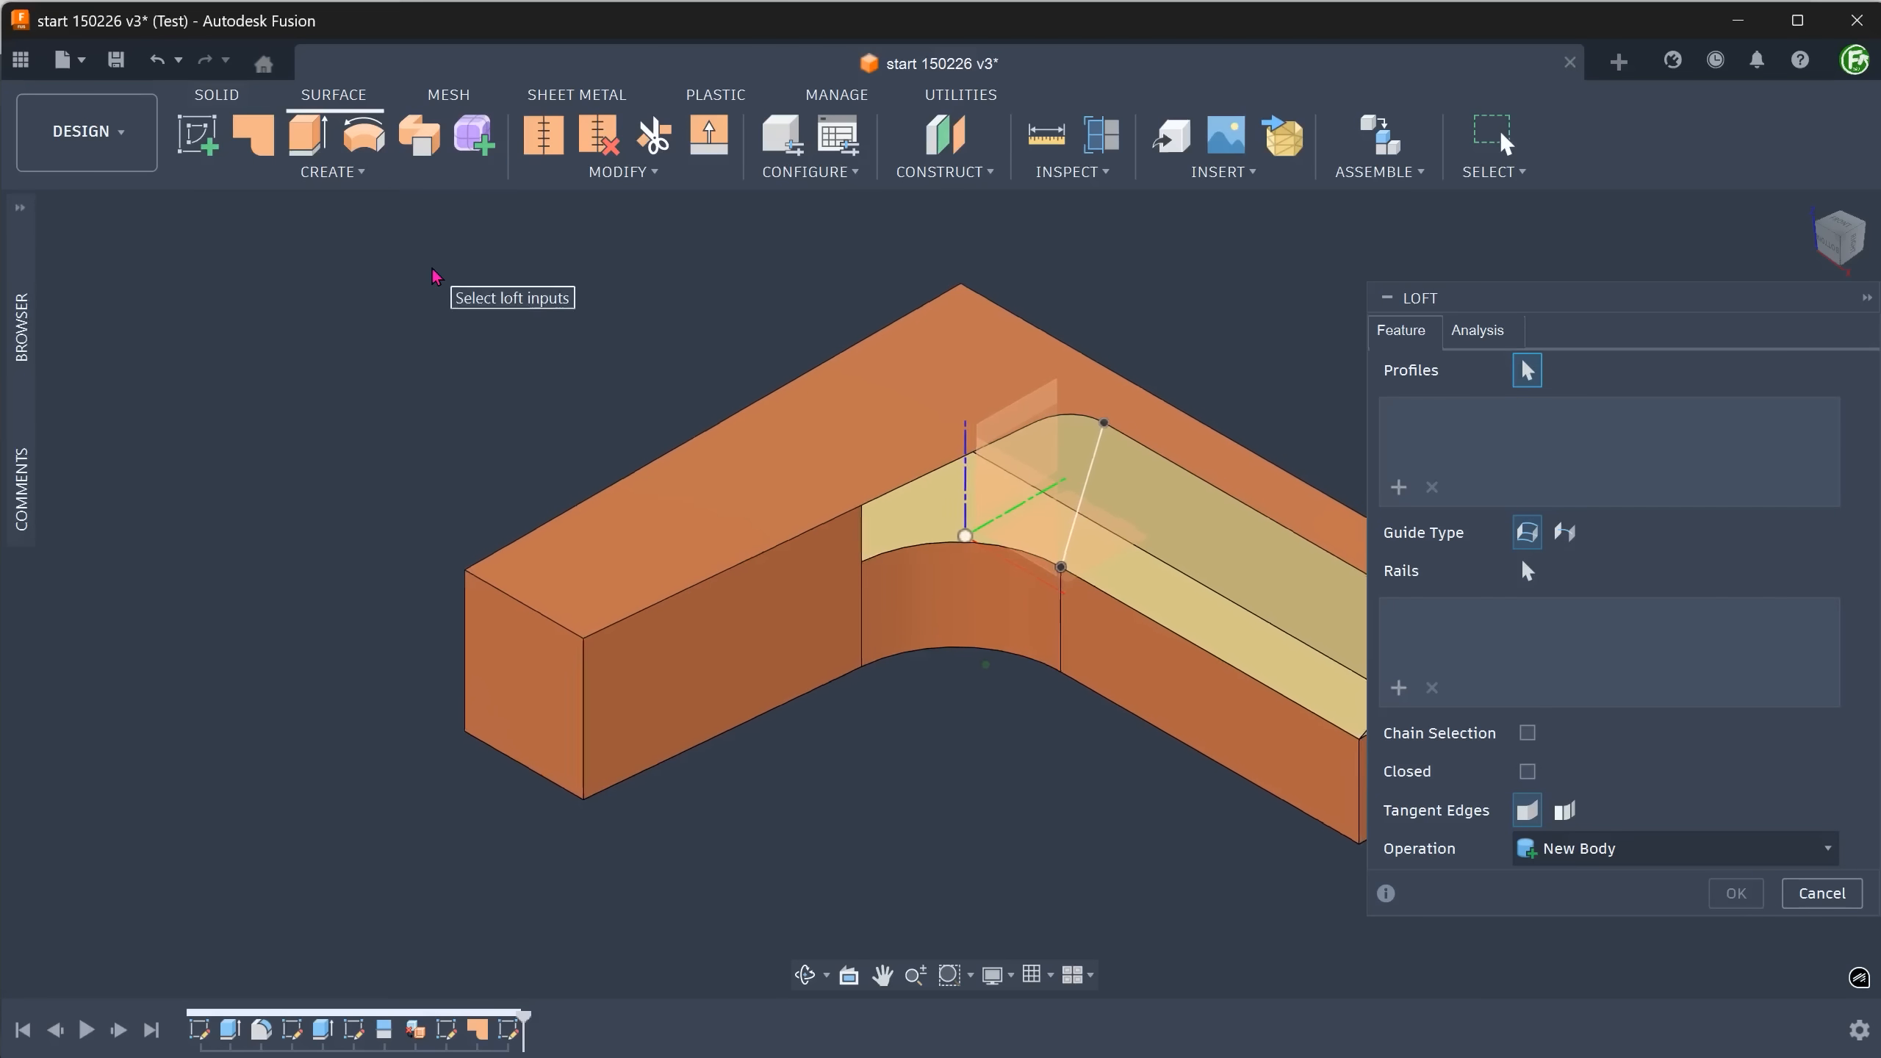
scroll(434, 268, up, 3)
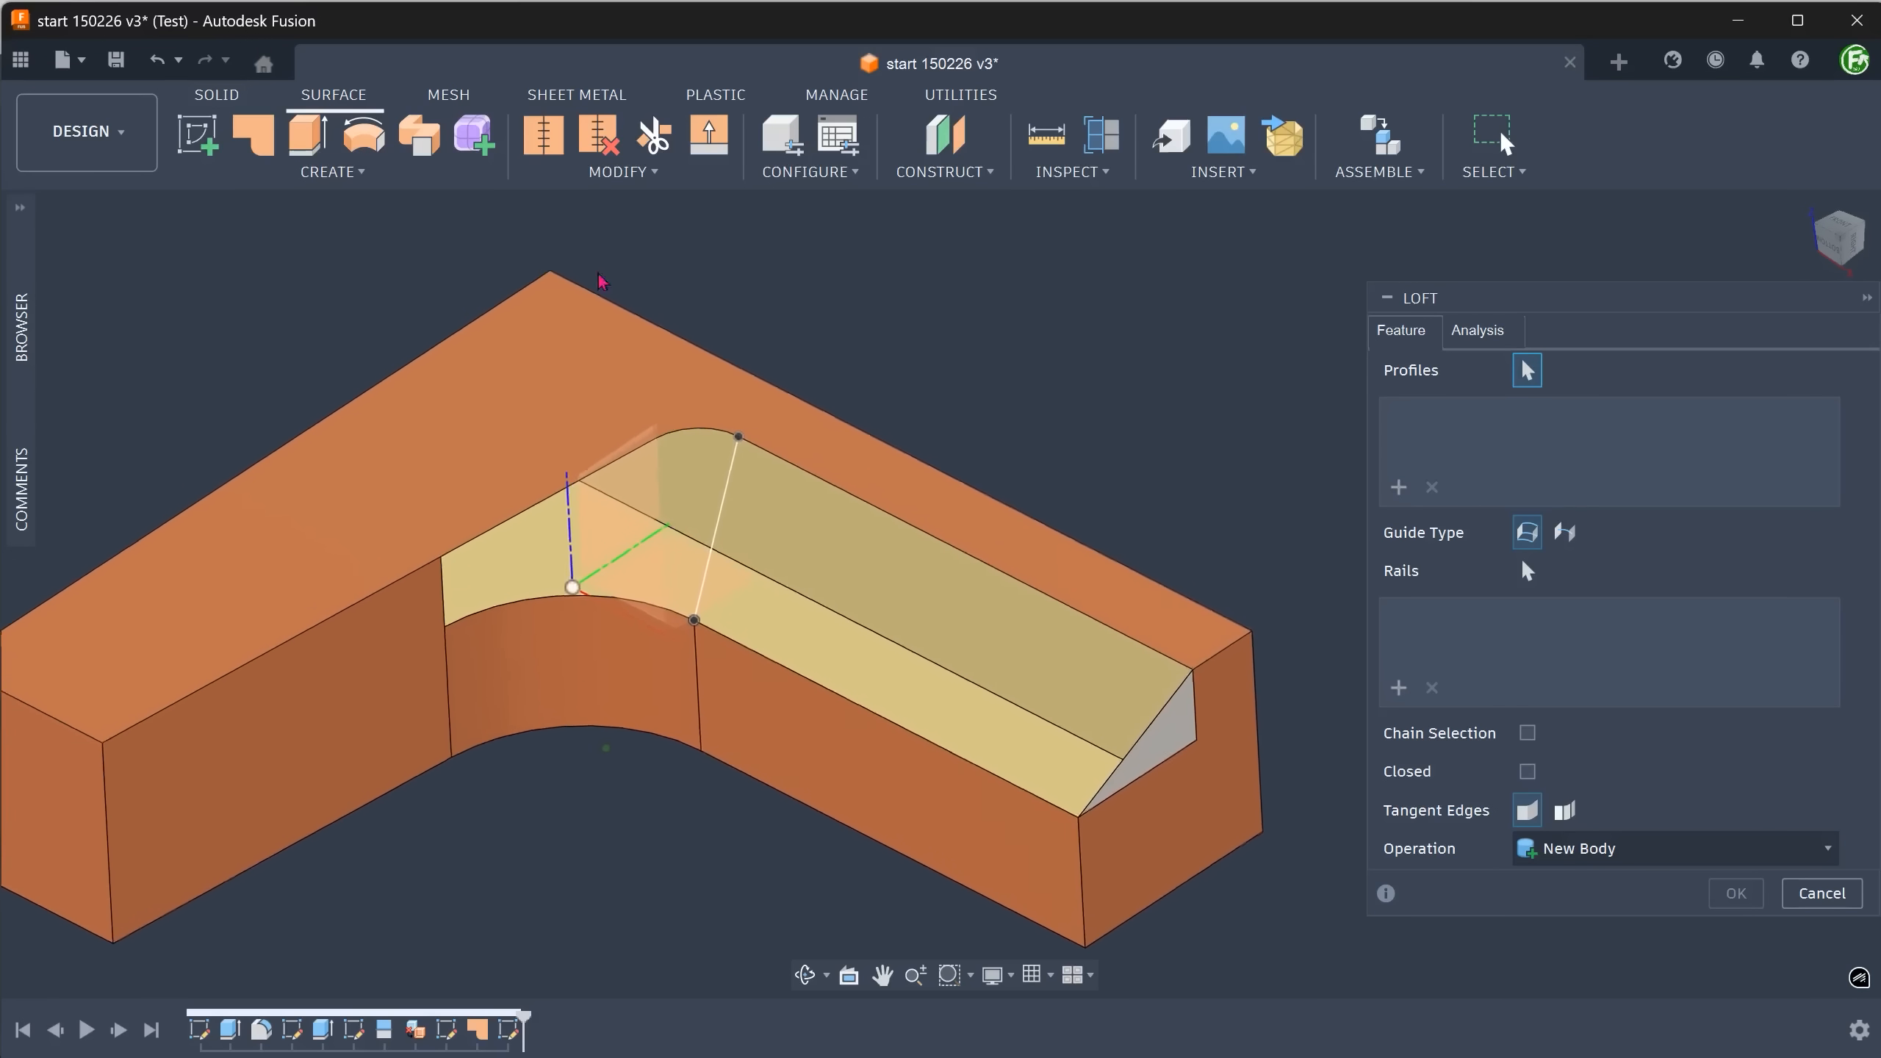
scroll(1013, 308, up, 2)
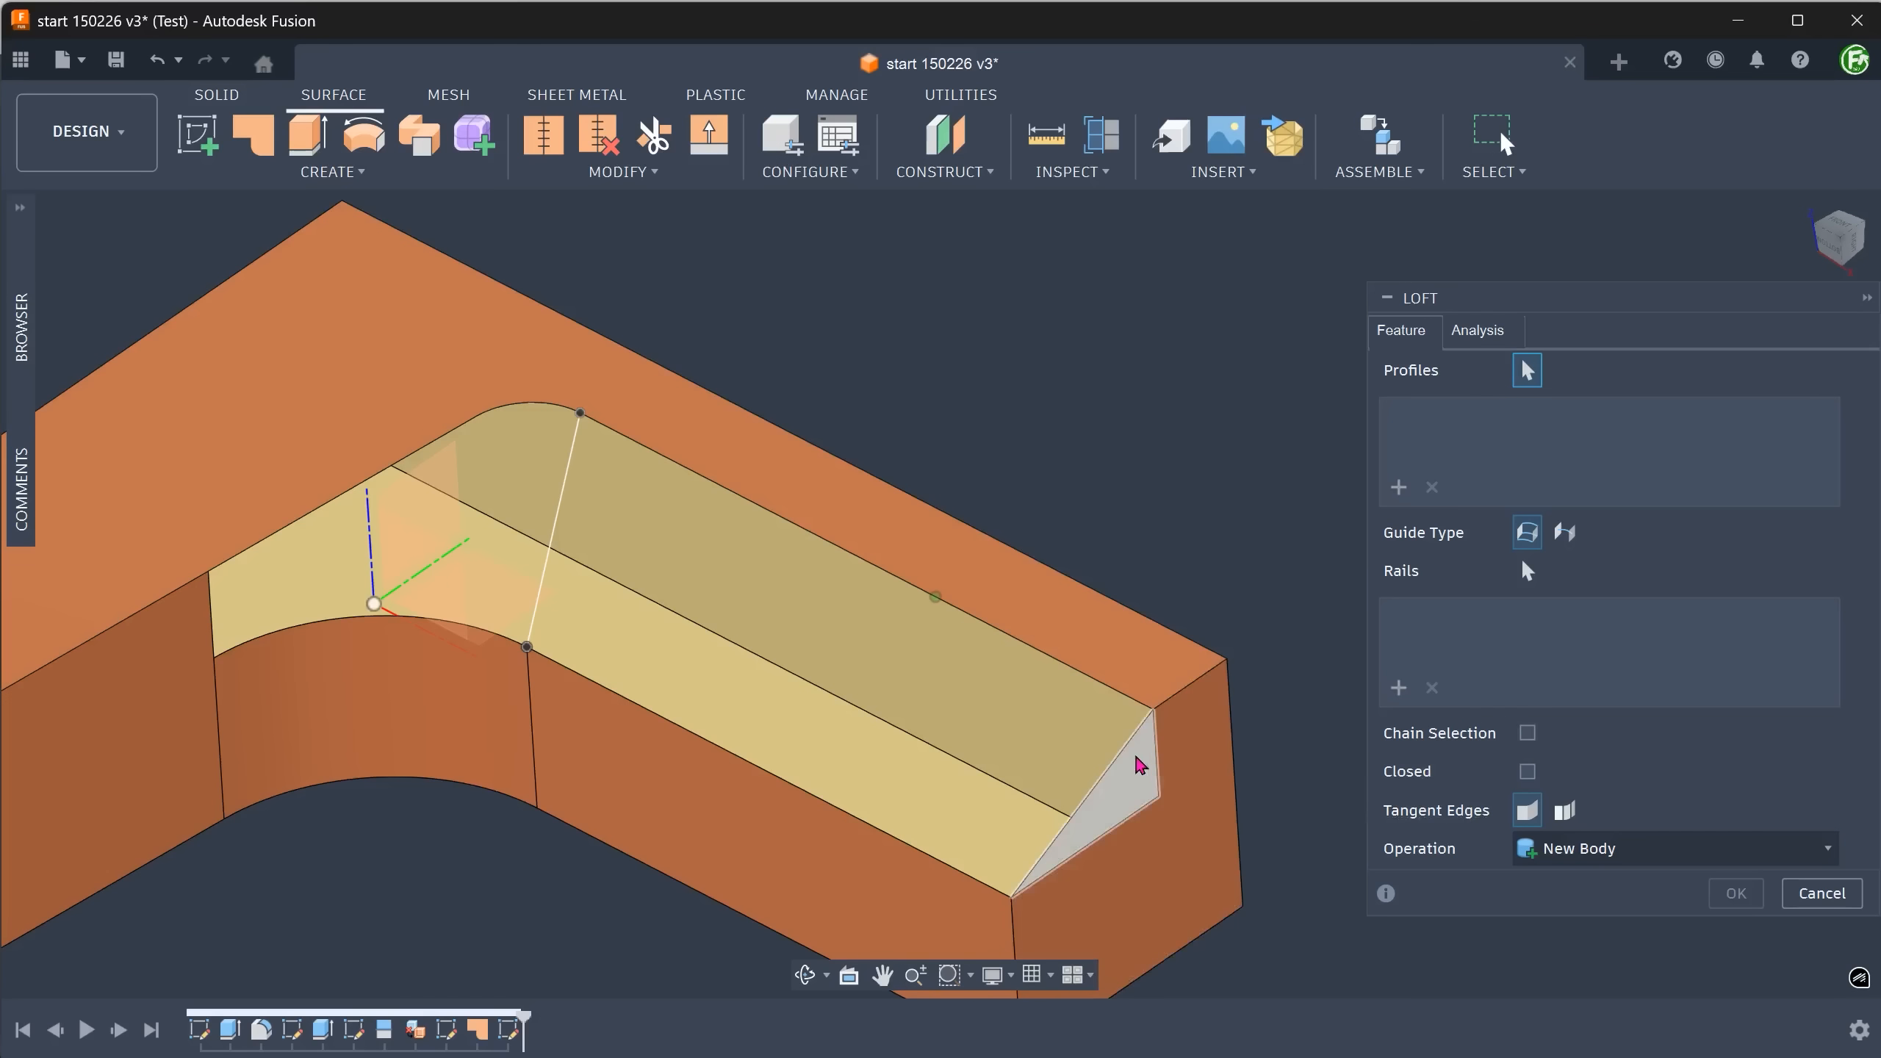
click(1143, 768)
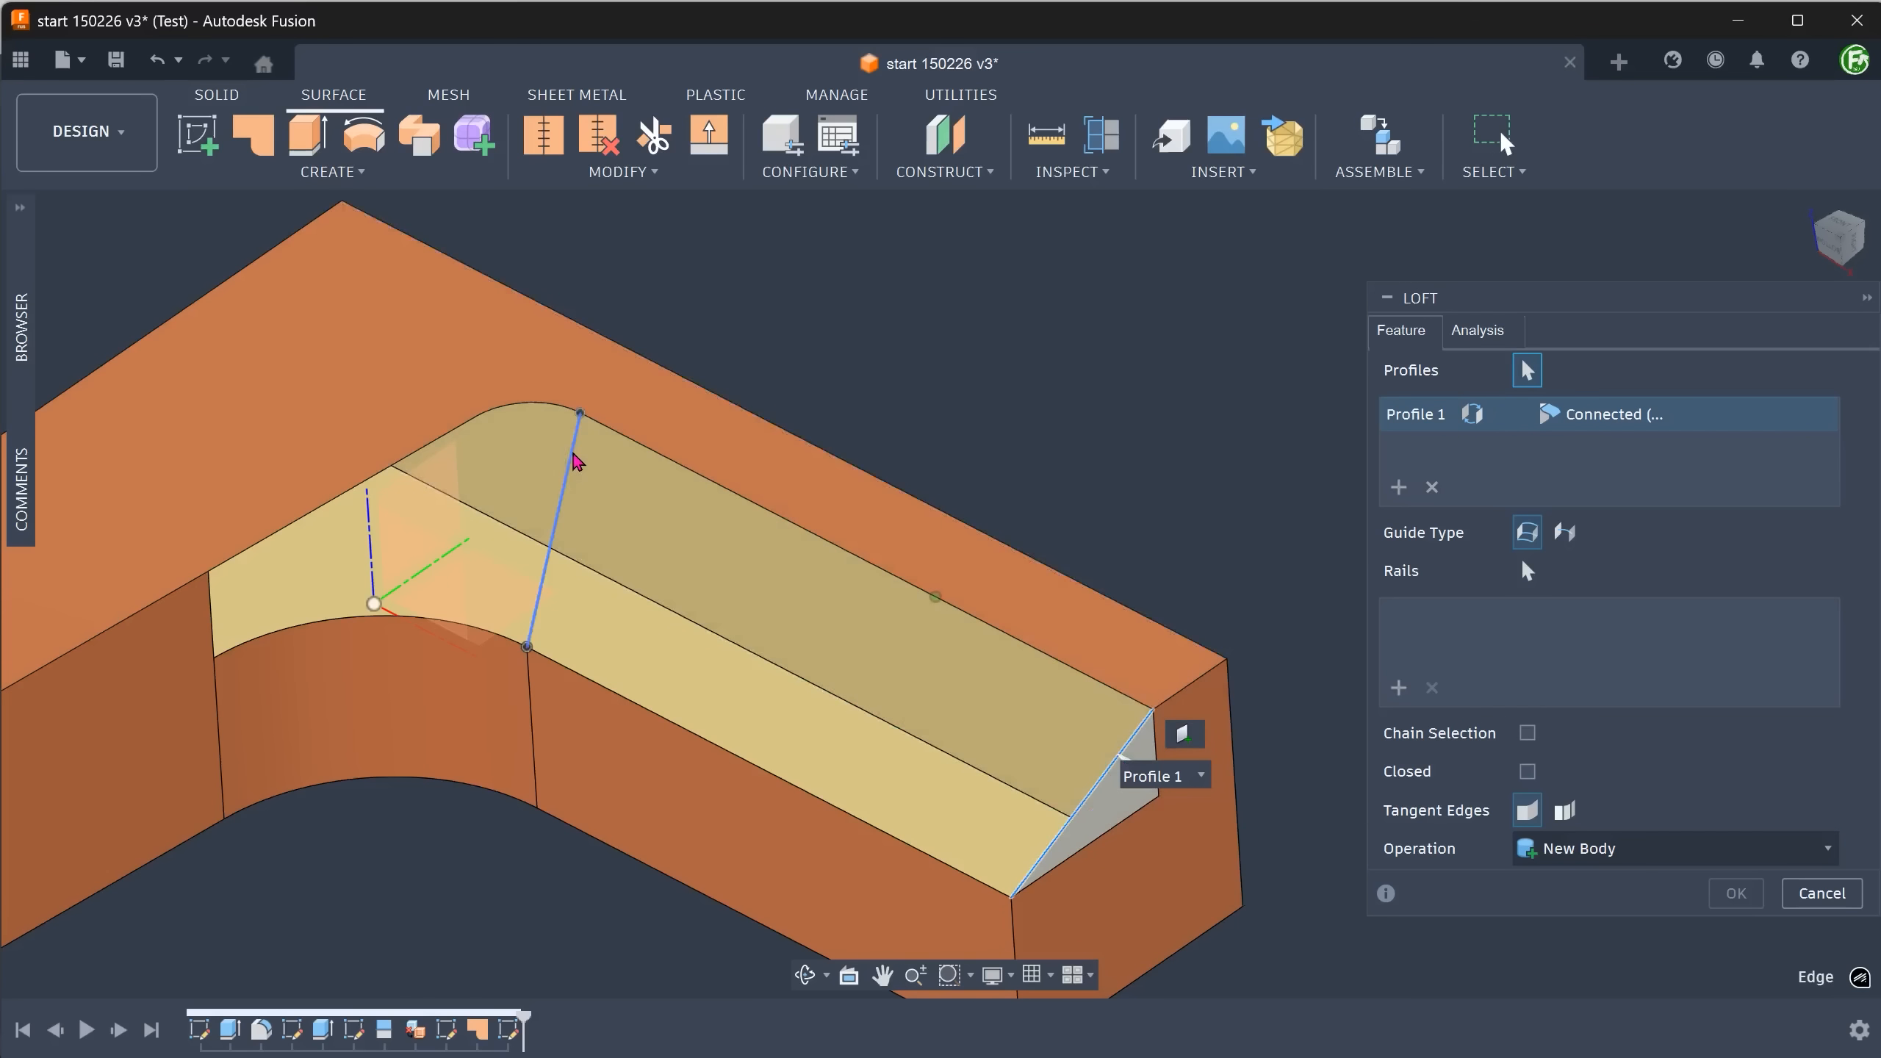
click(577, 461)
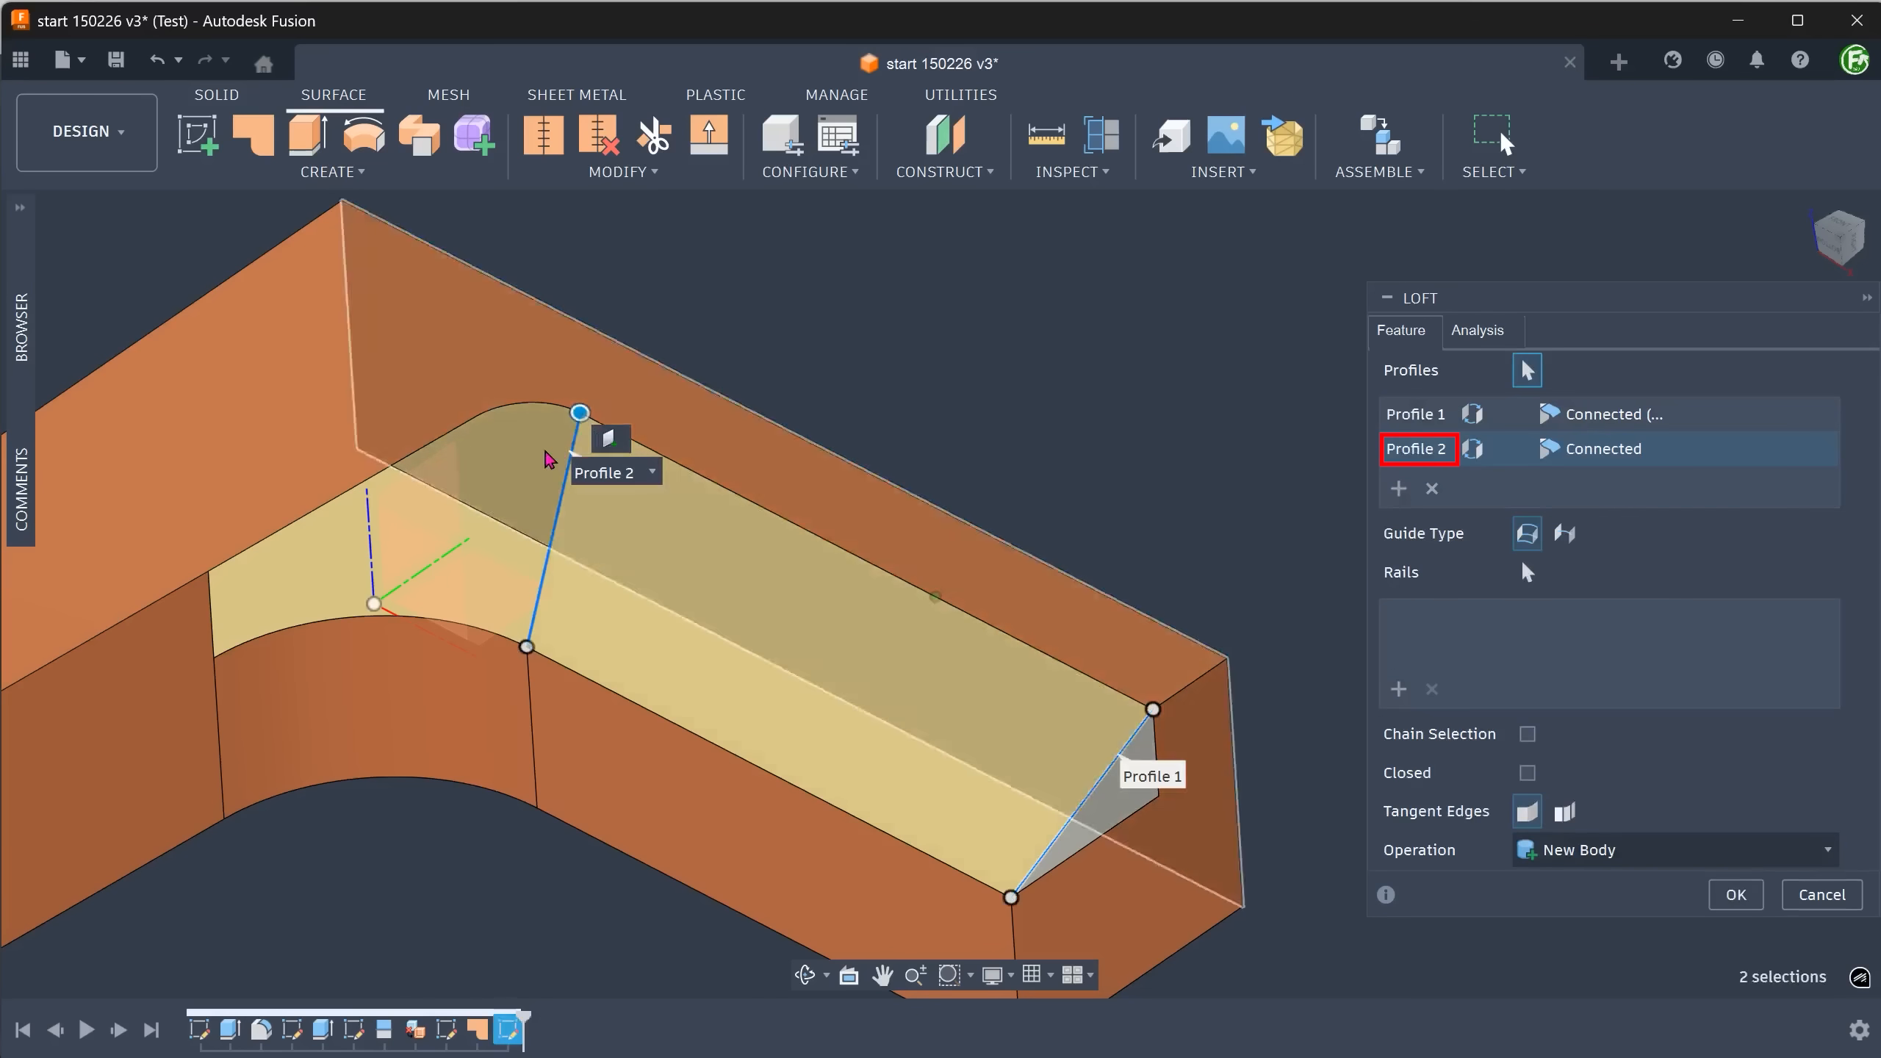
click(213, 602)
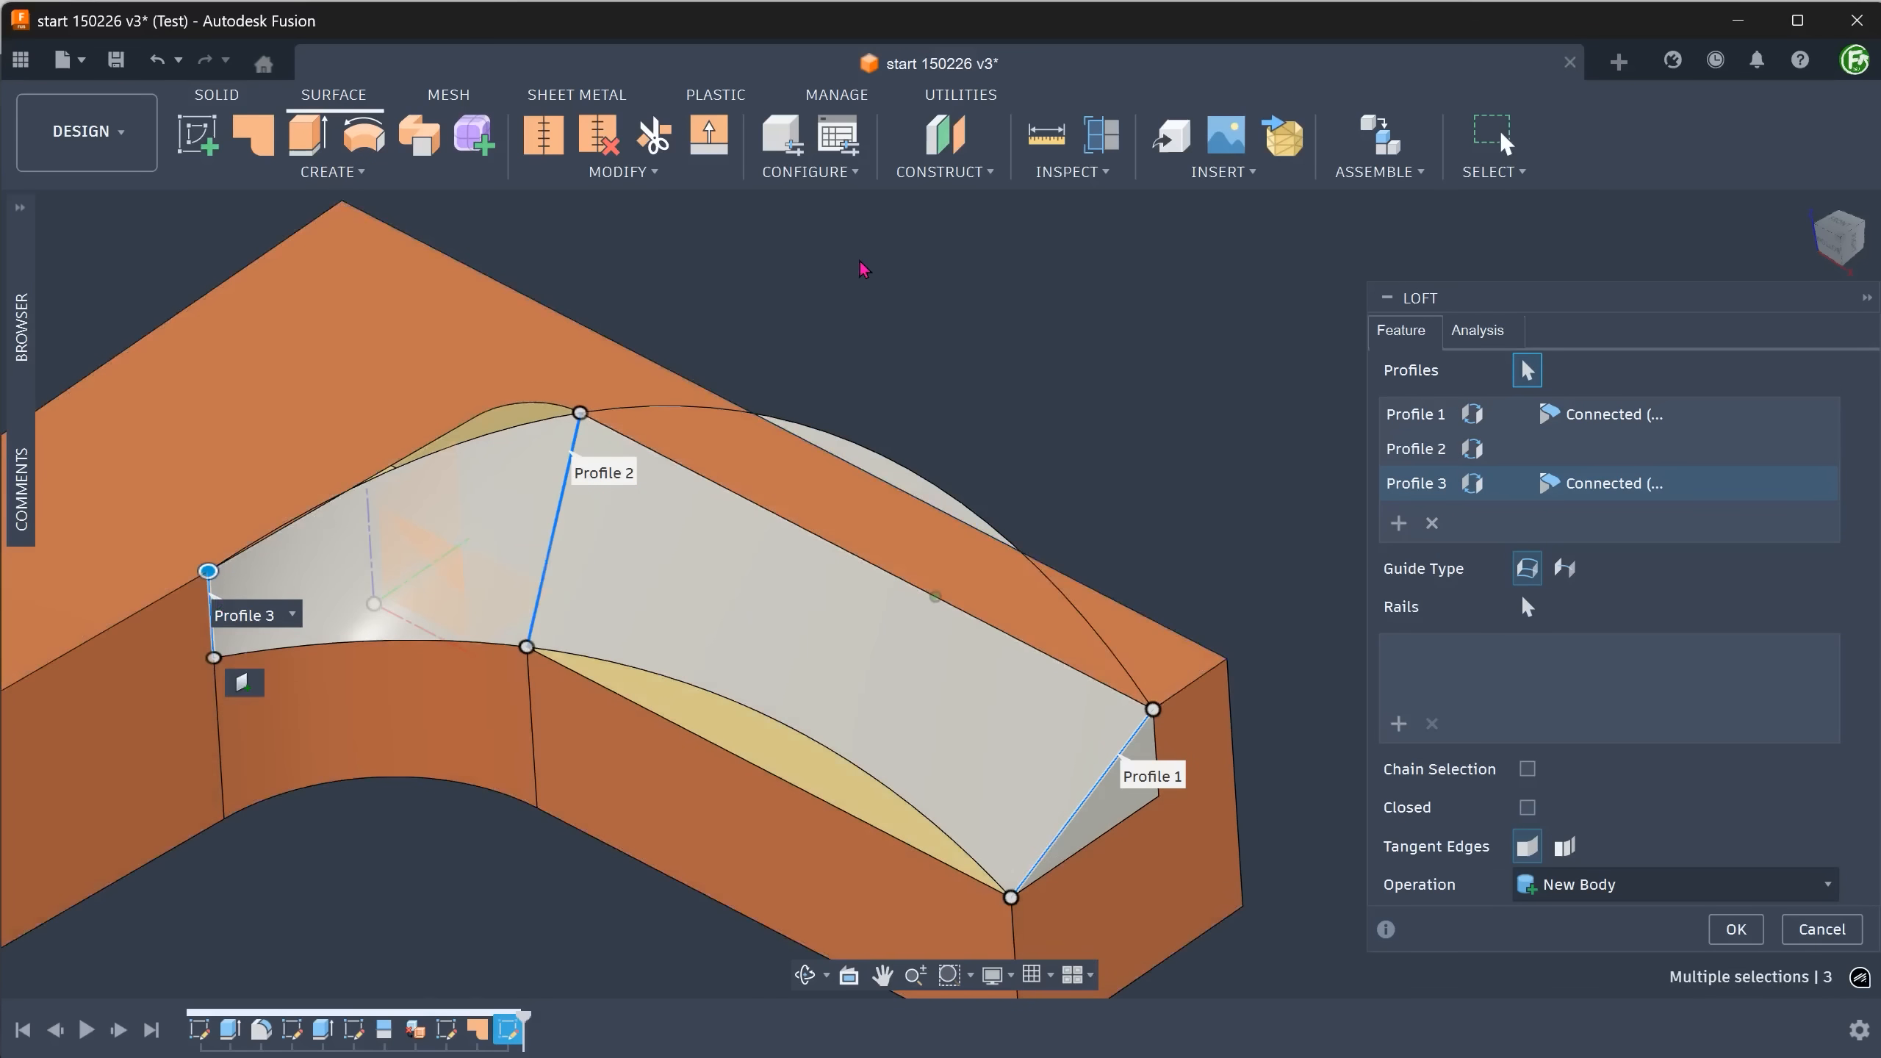
Set the third loft profile's continuity to Tangent (G1) with Align to Surface.
scroll(867, 262, up, 2)
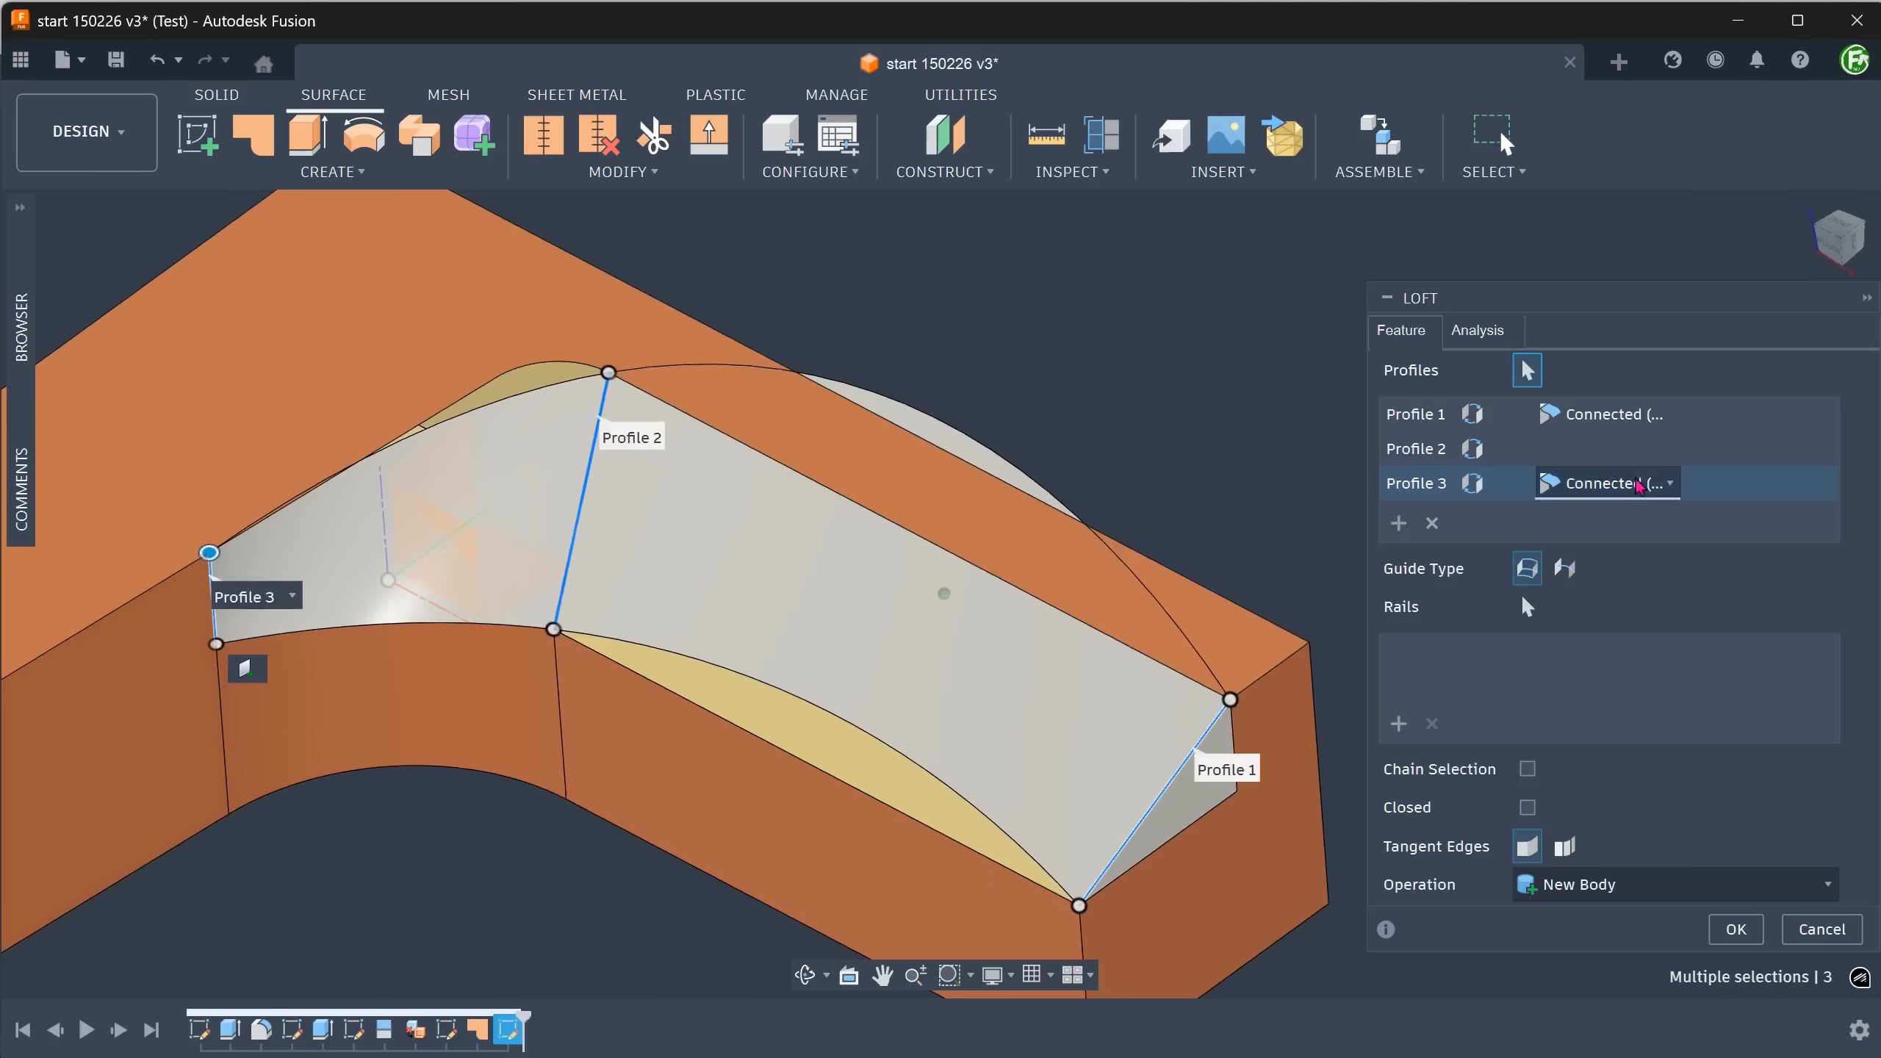
click(1658, 488)
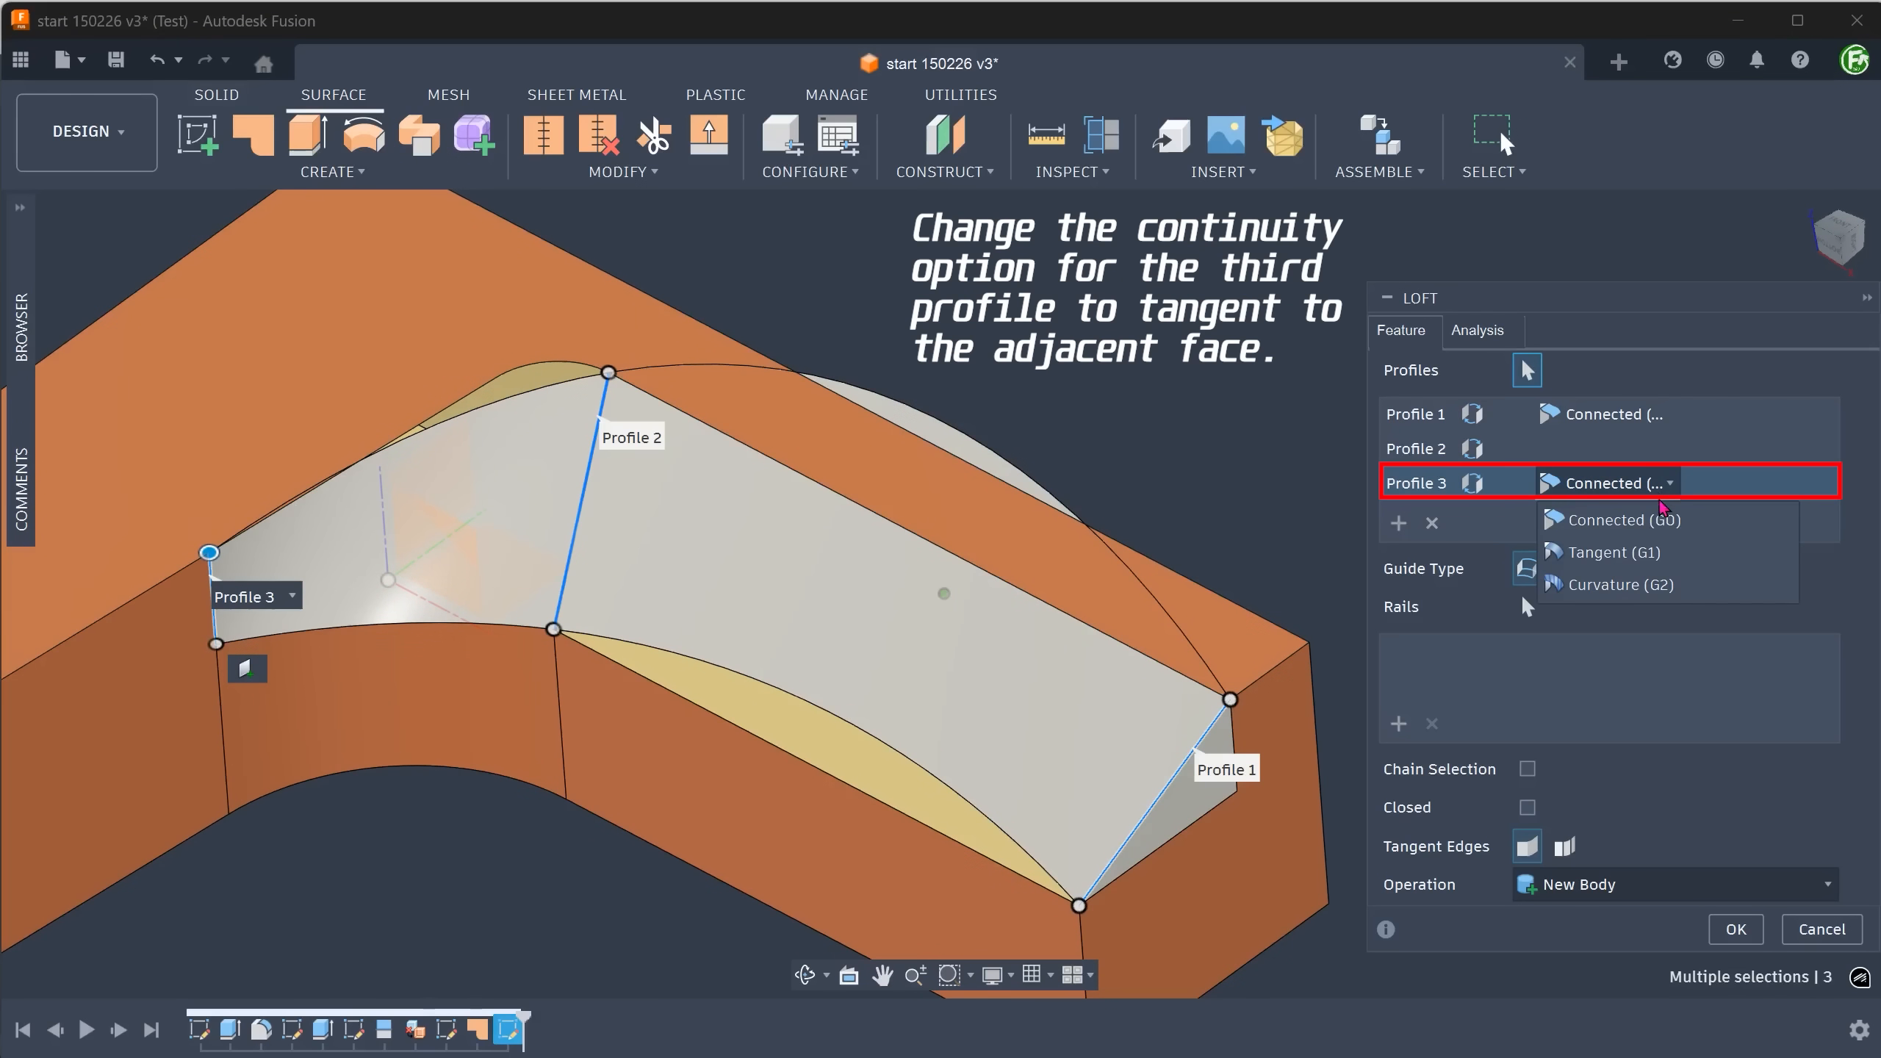
click(1662, 564)
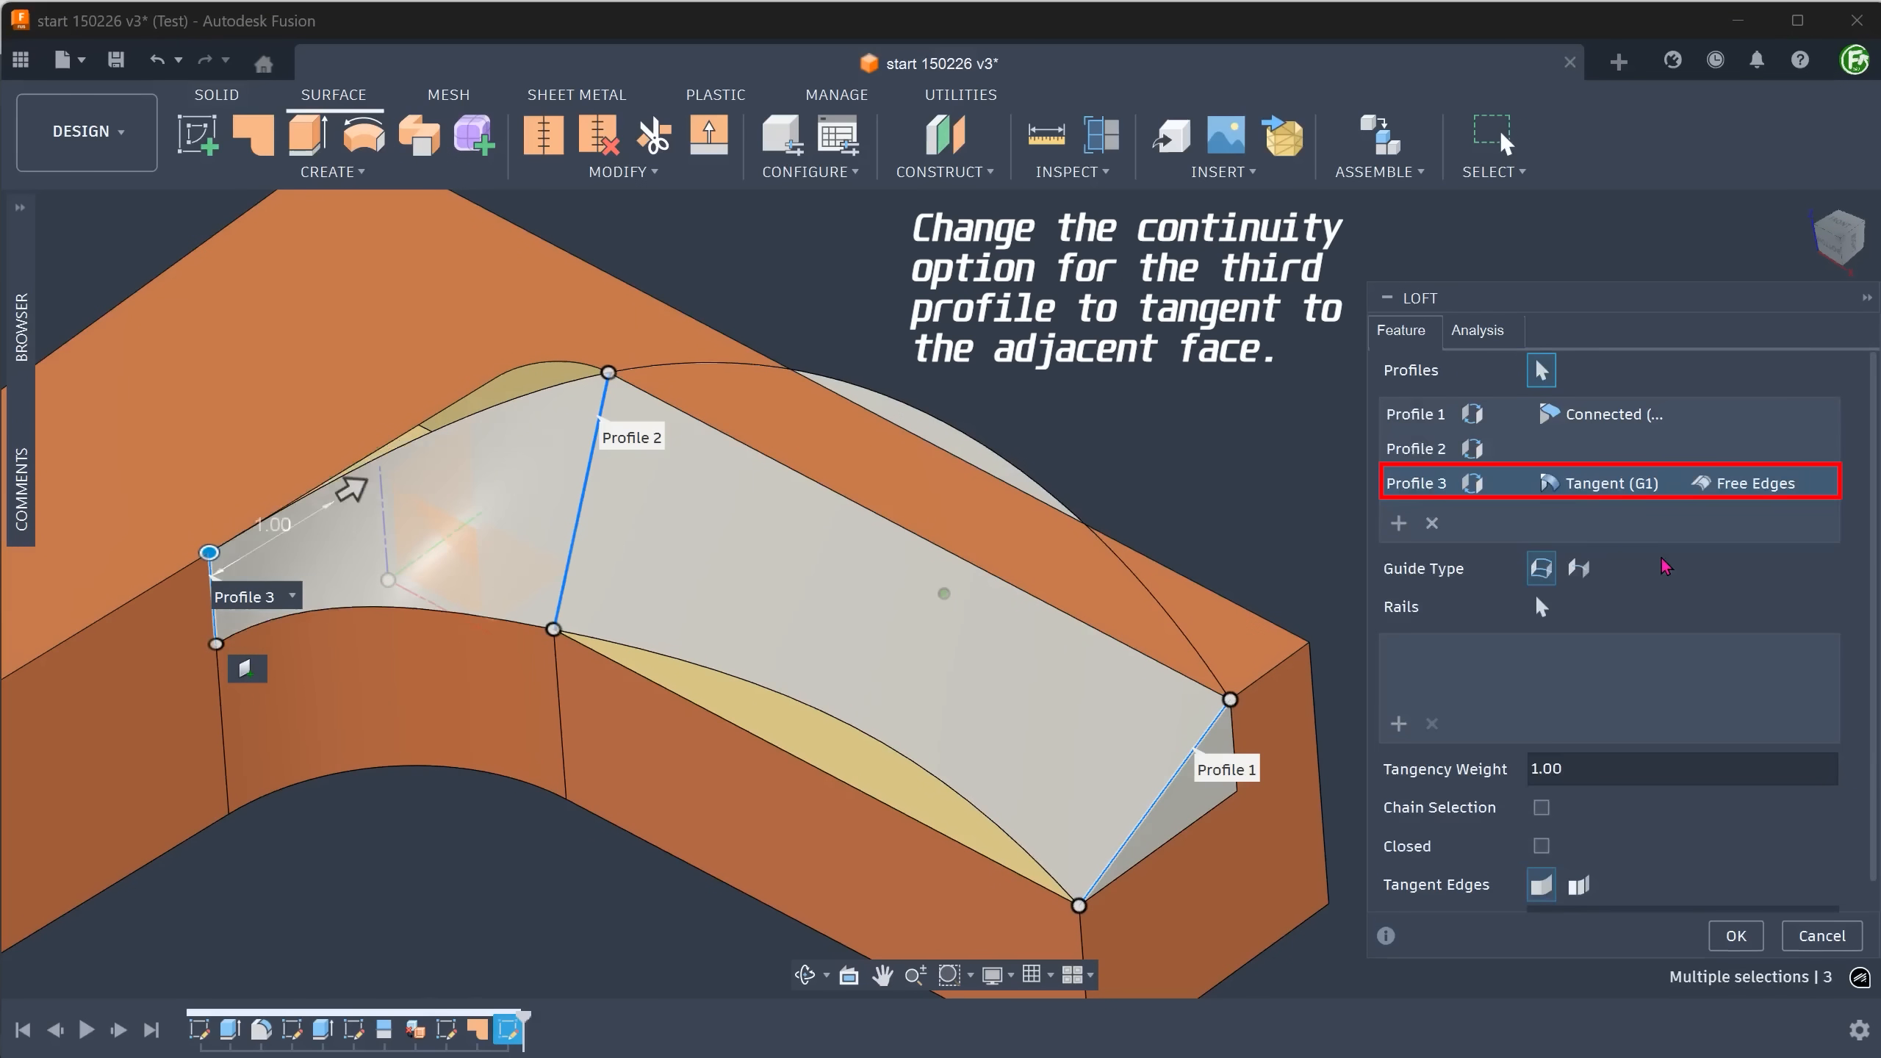
click(1757, 487)
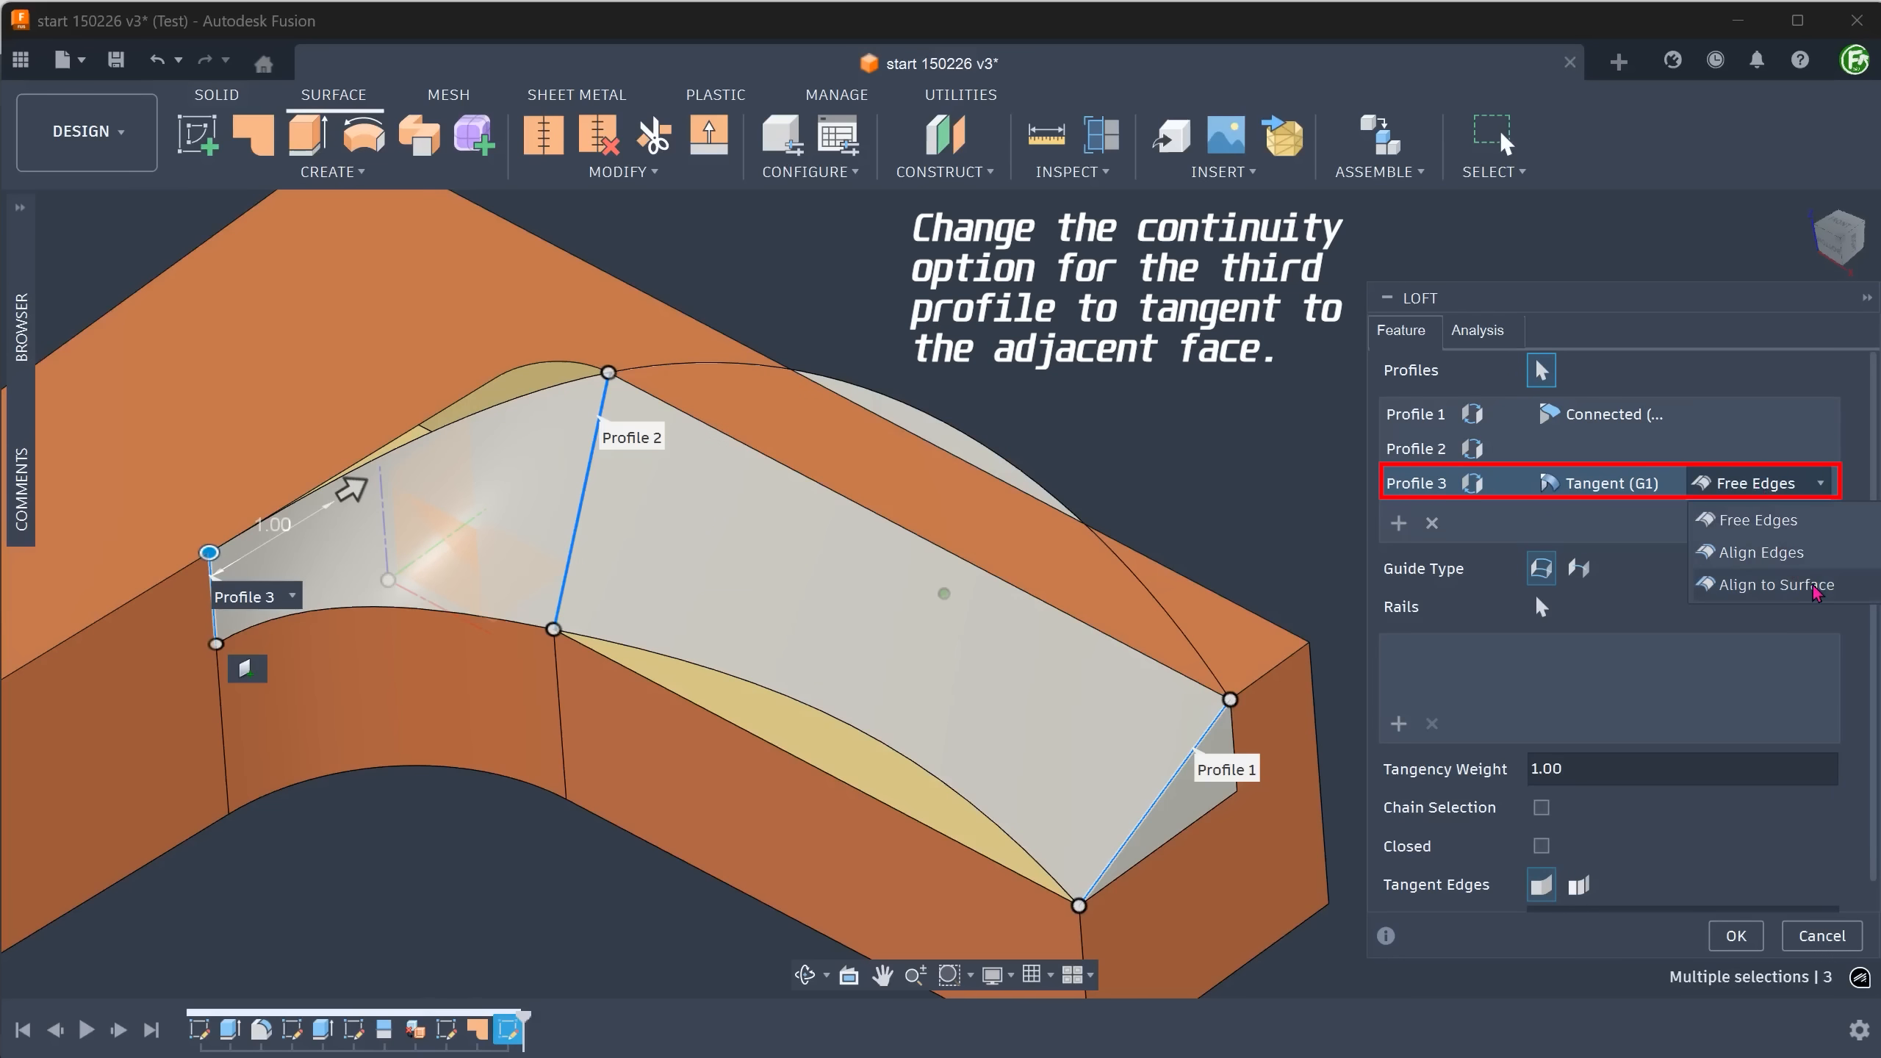
click(1775, 585)
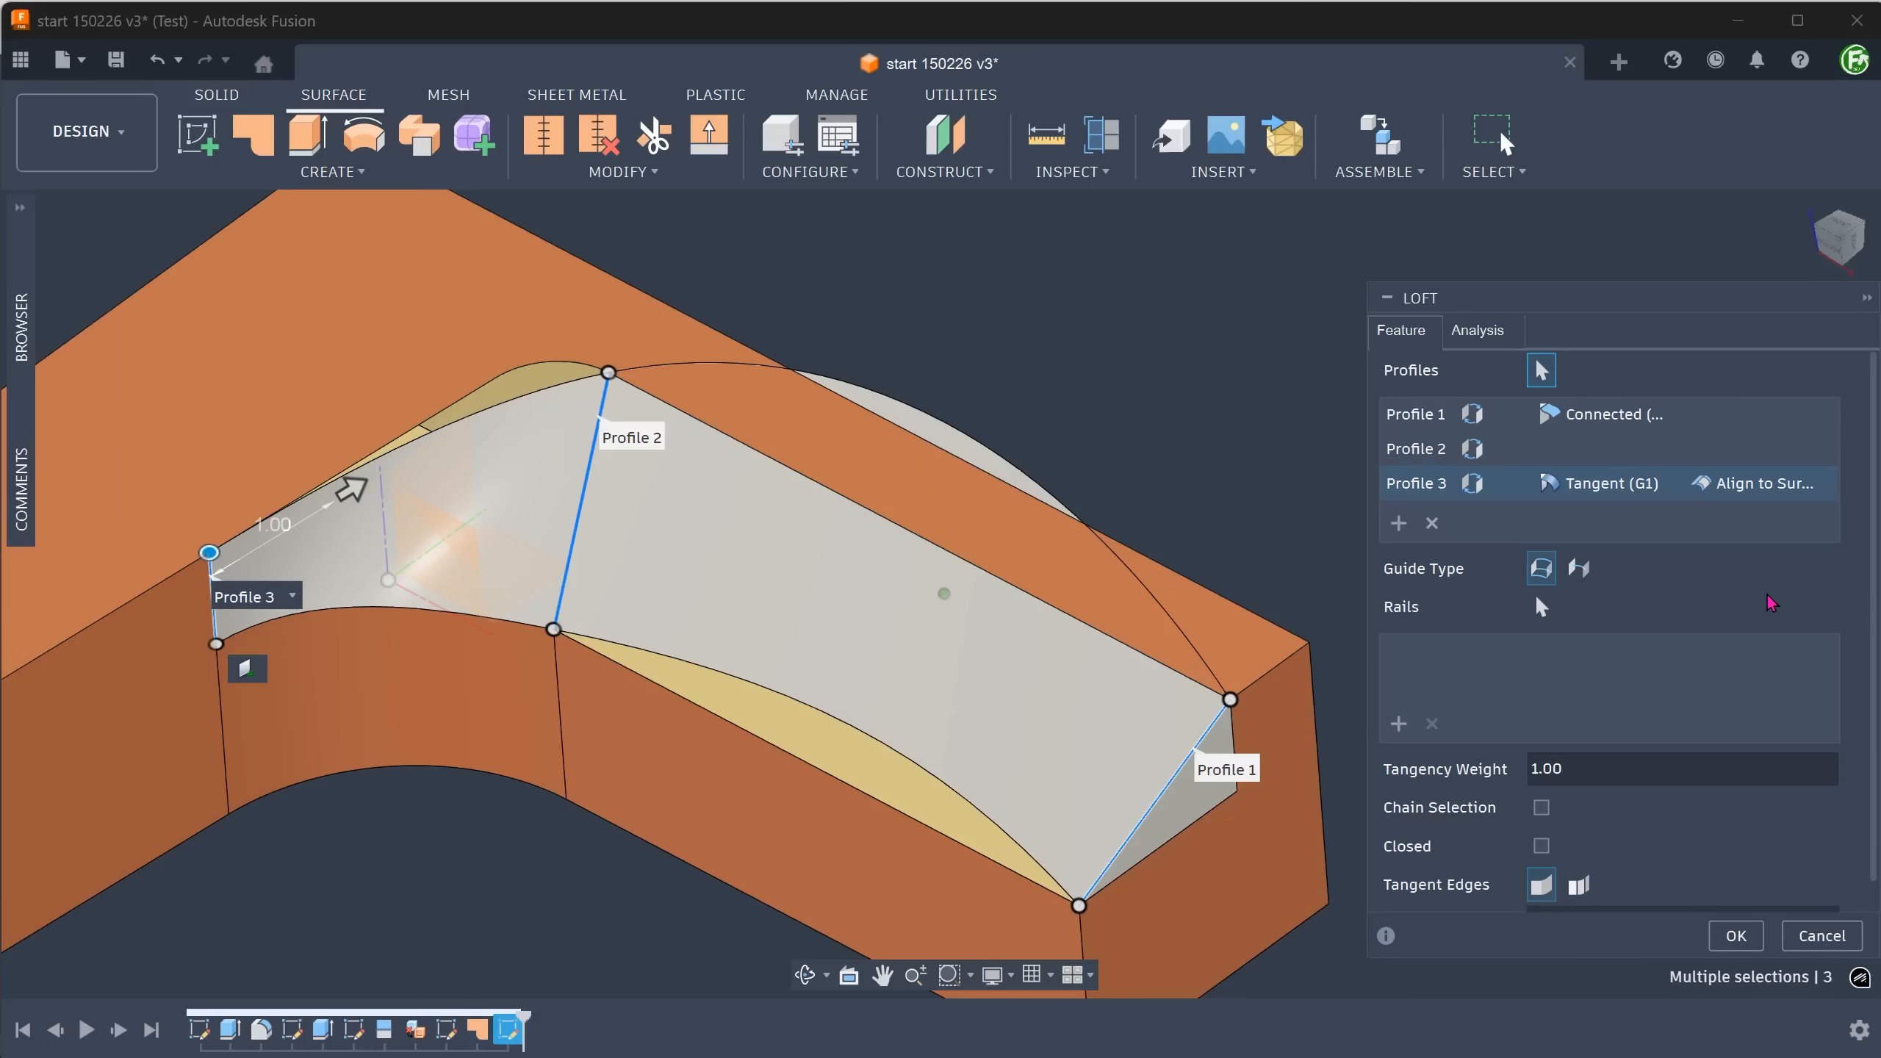
Add the recess's upper edge chain and its lower straight and curved edges as two loft rails, and create the loft as a new body.
click(1542, 608)
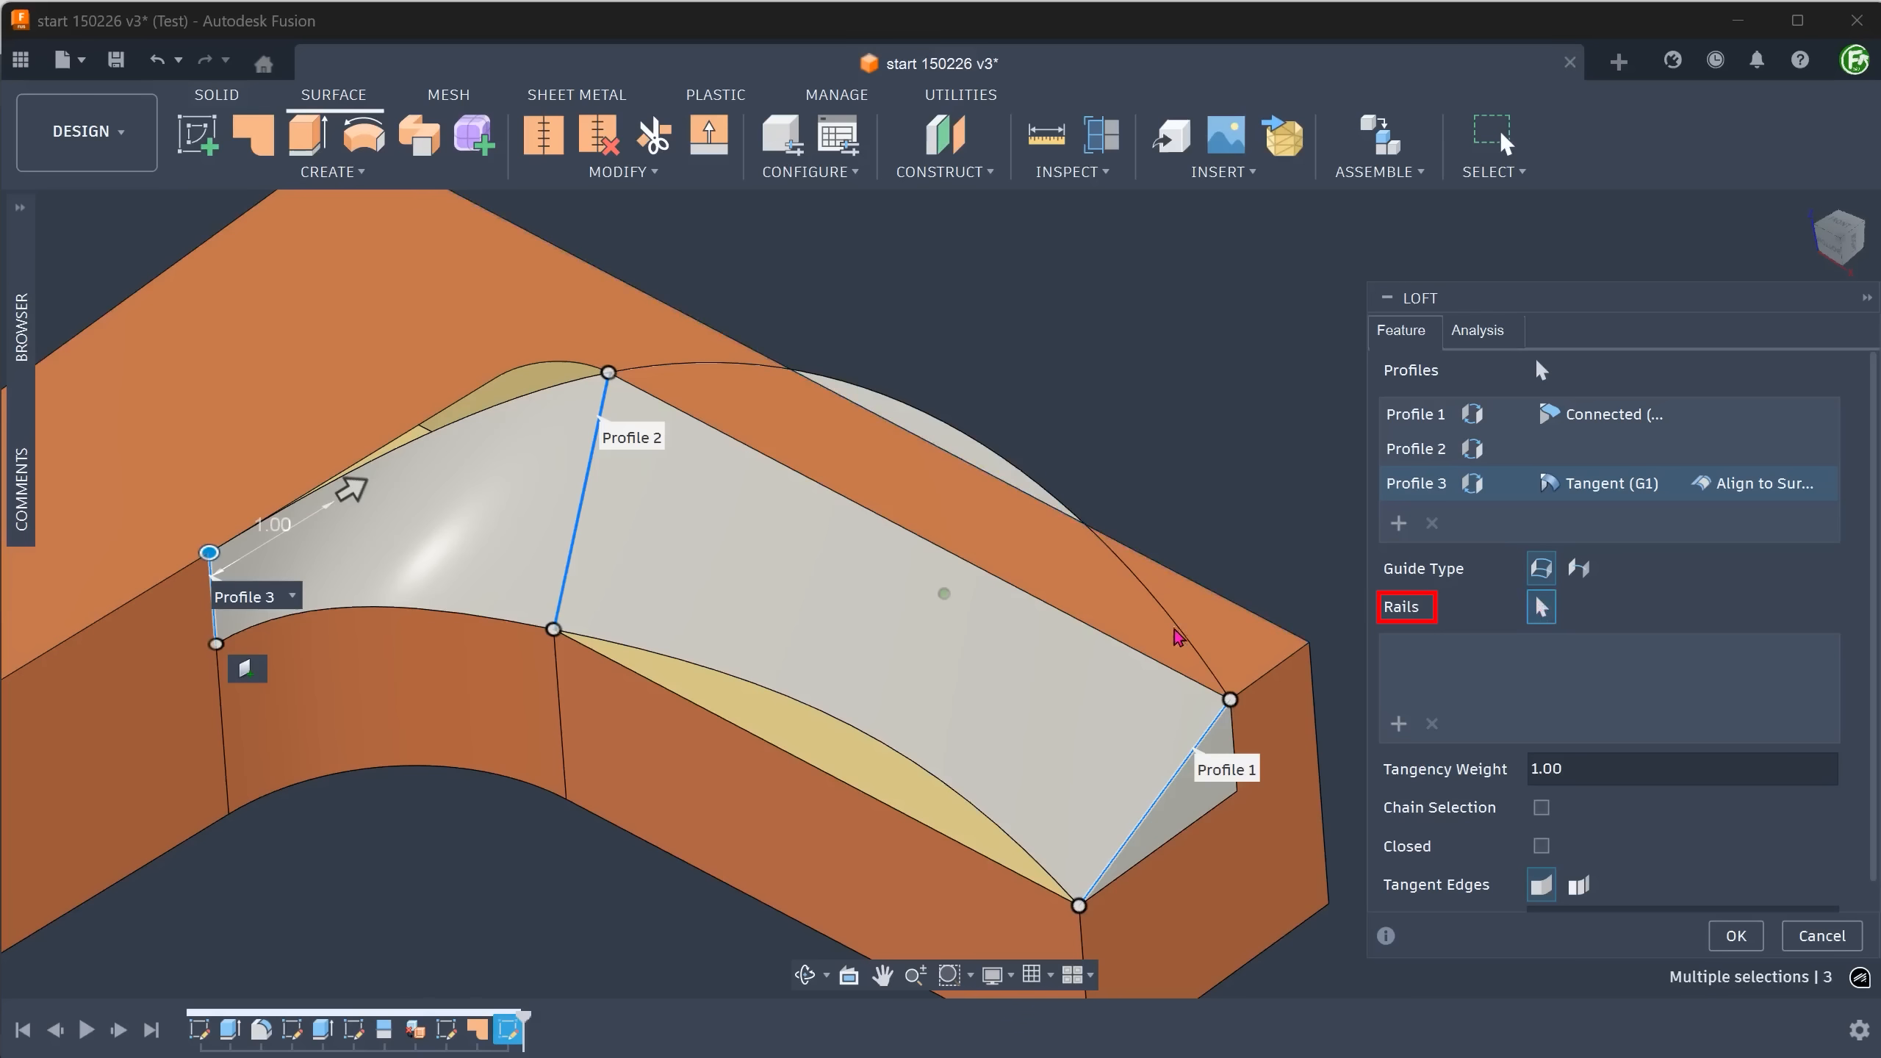
click(1144, 658)
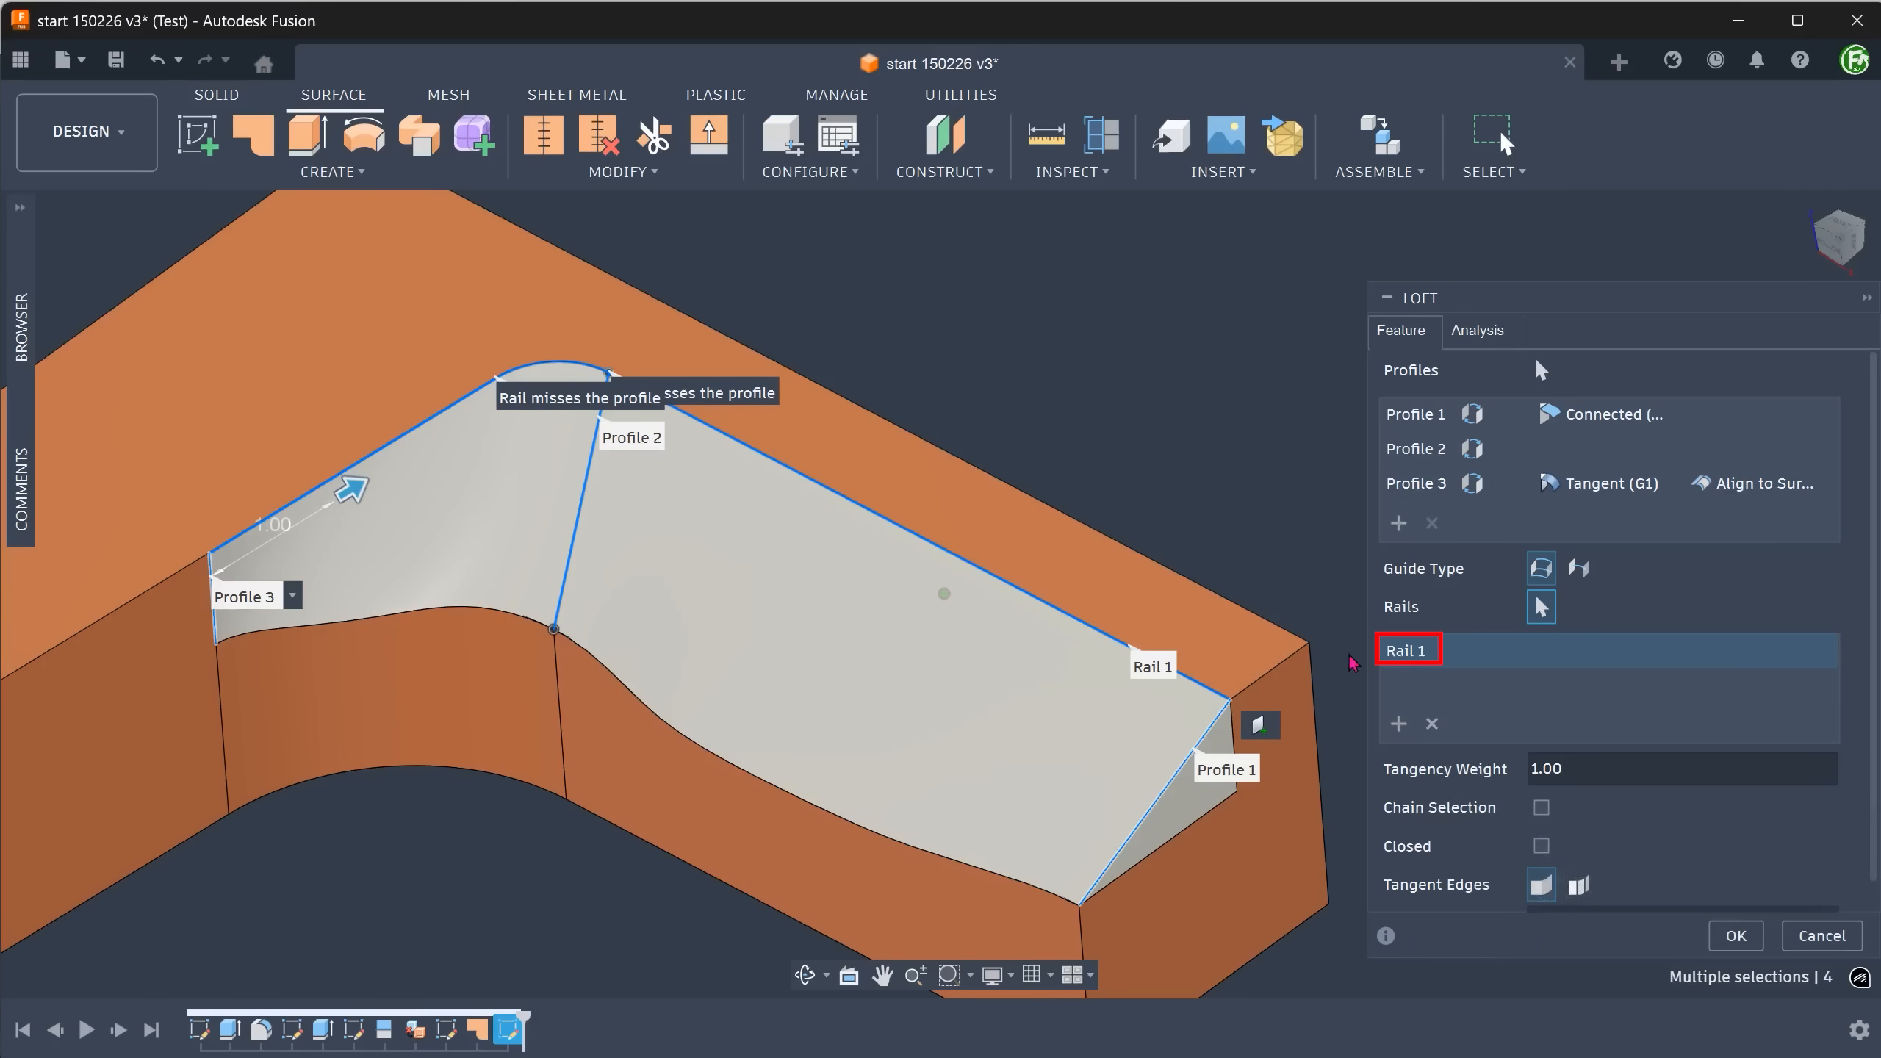
click(1397, 725)
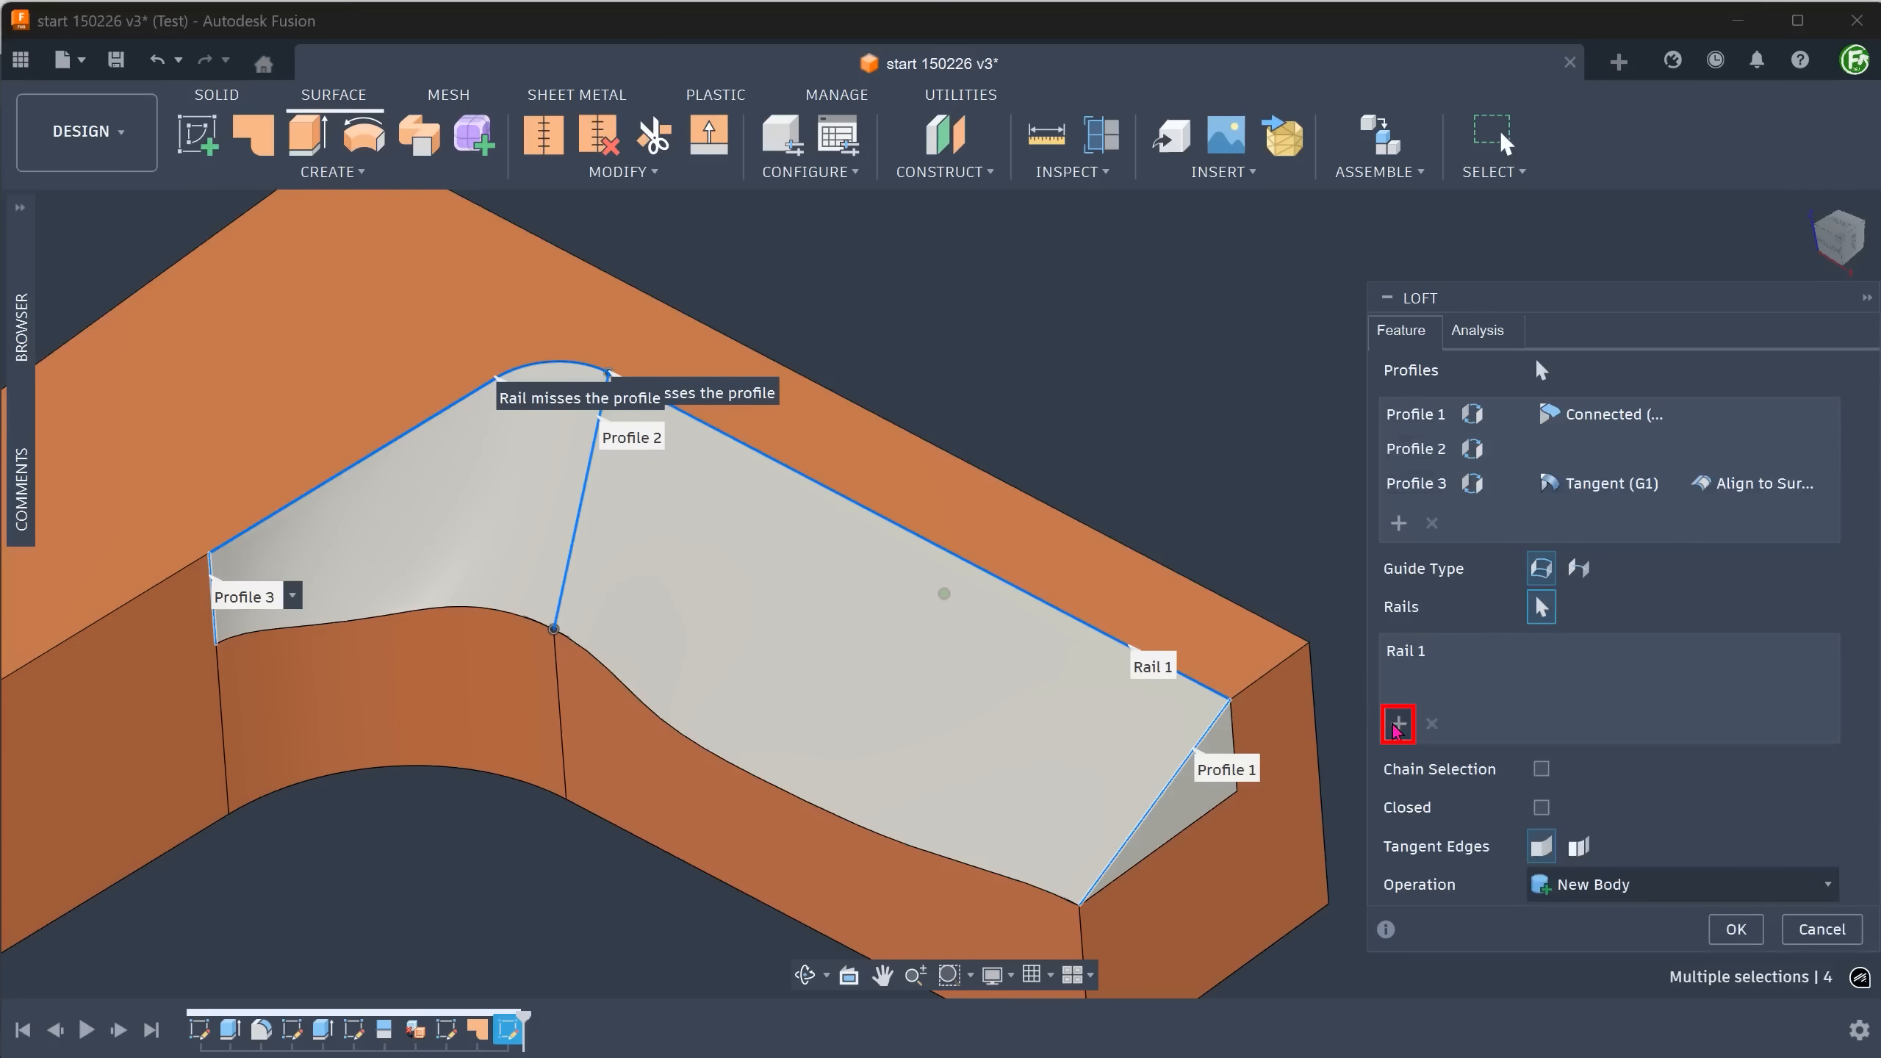
click(1007, 874)
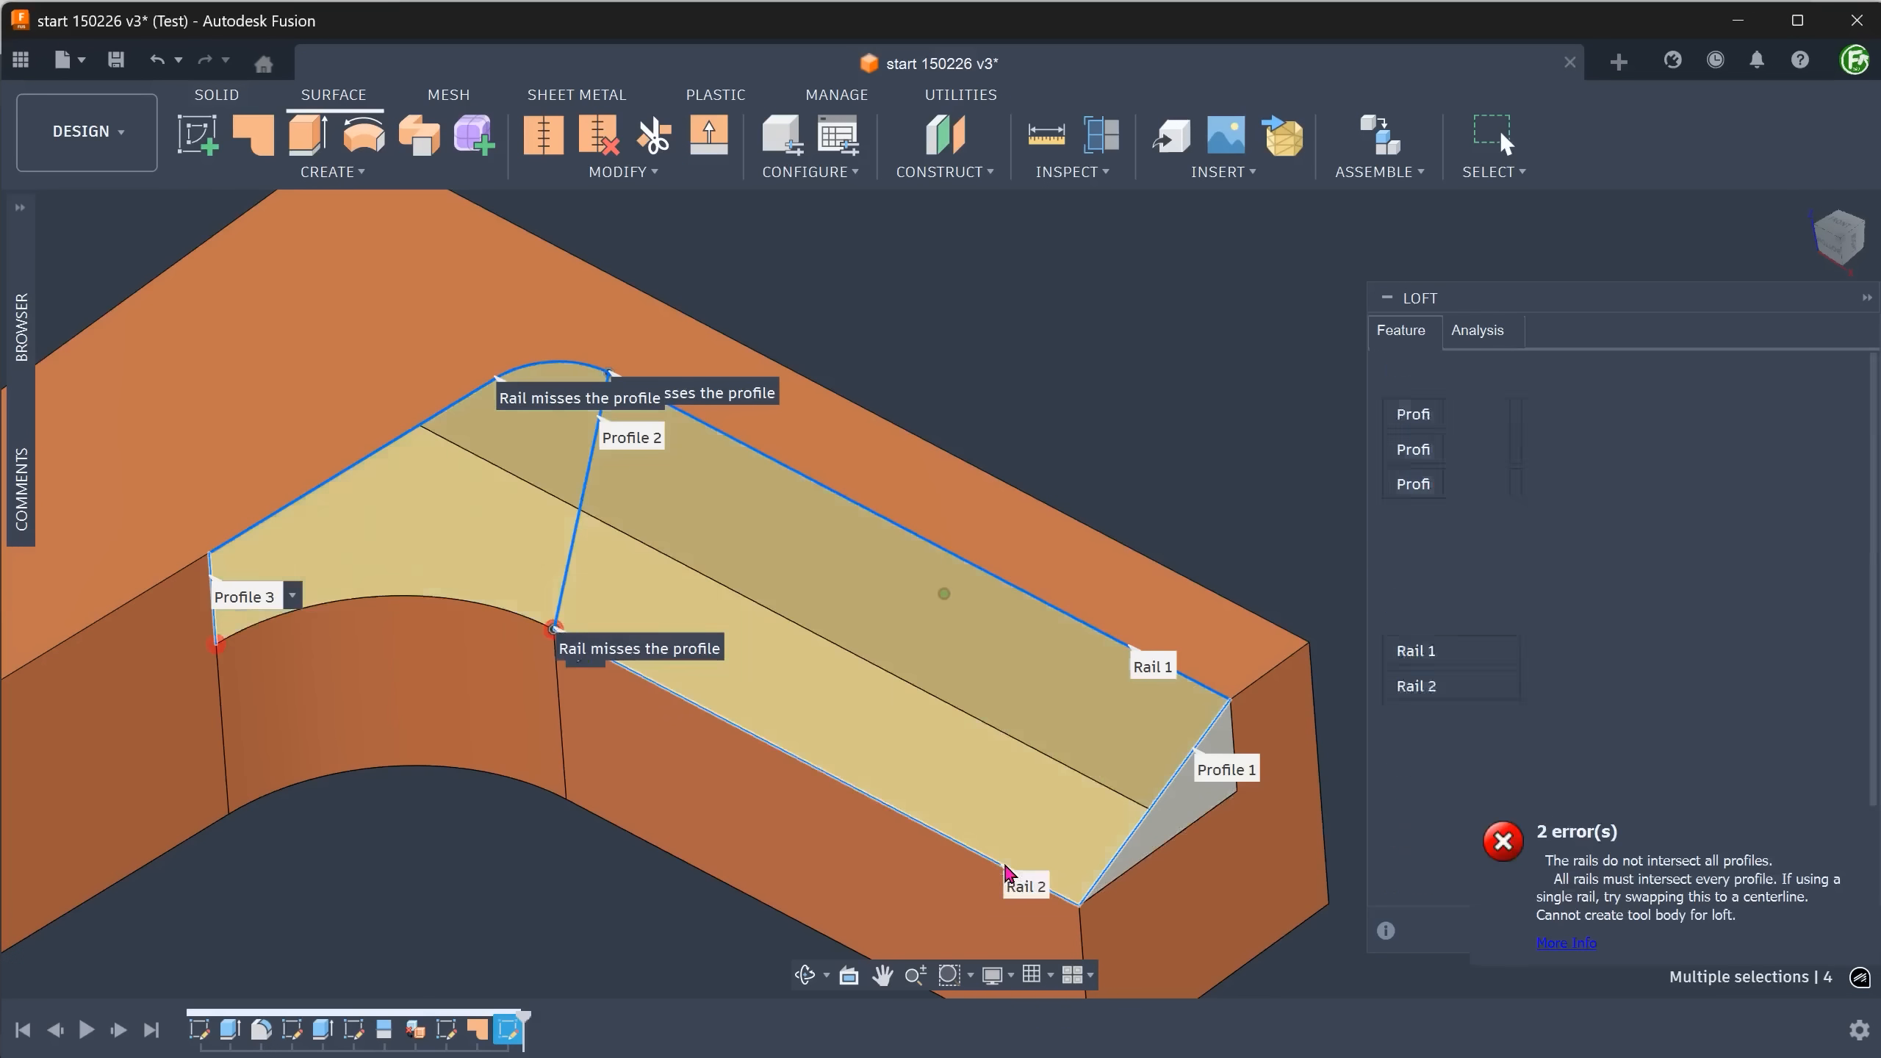
click(500, 614)
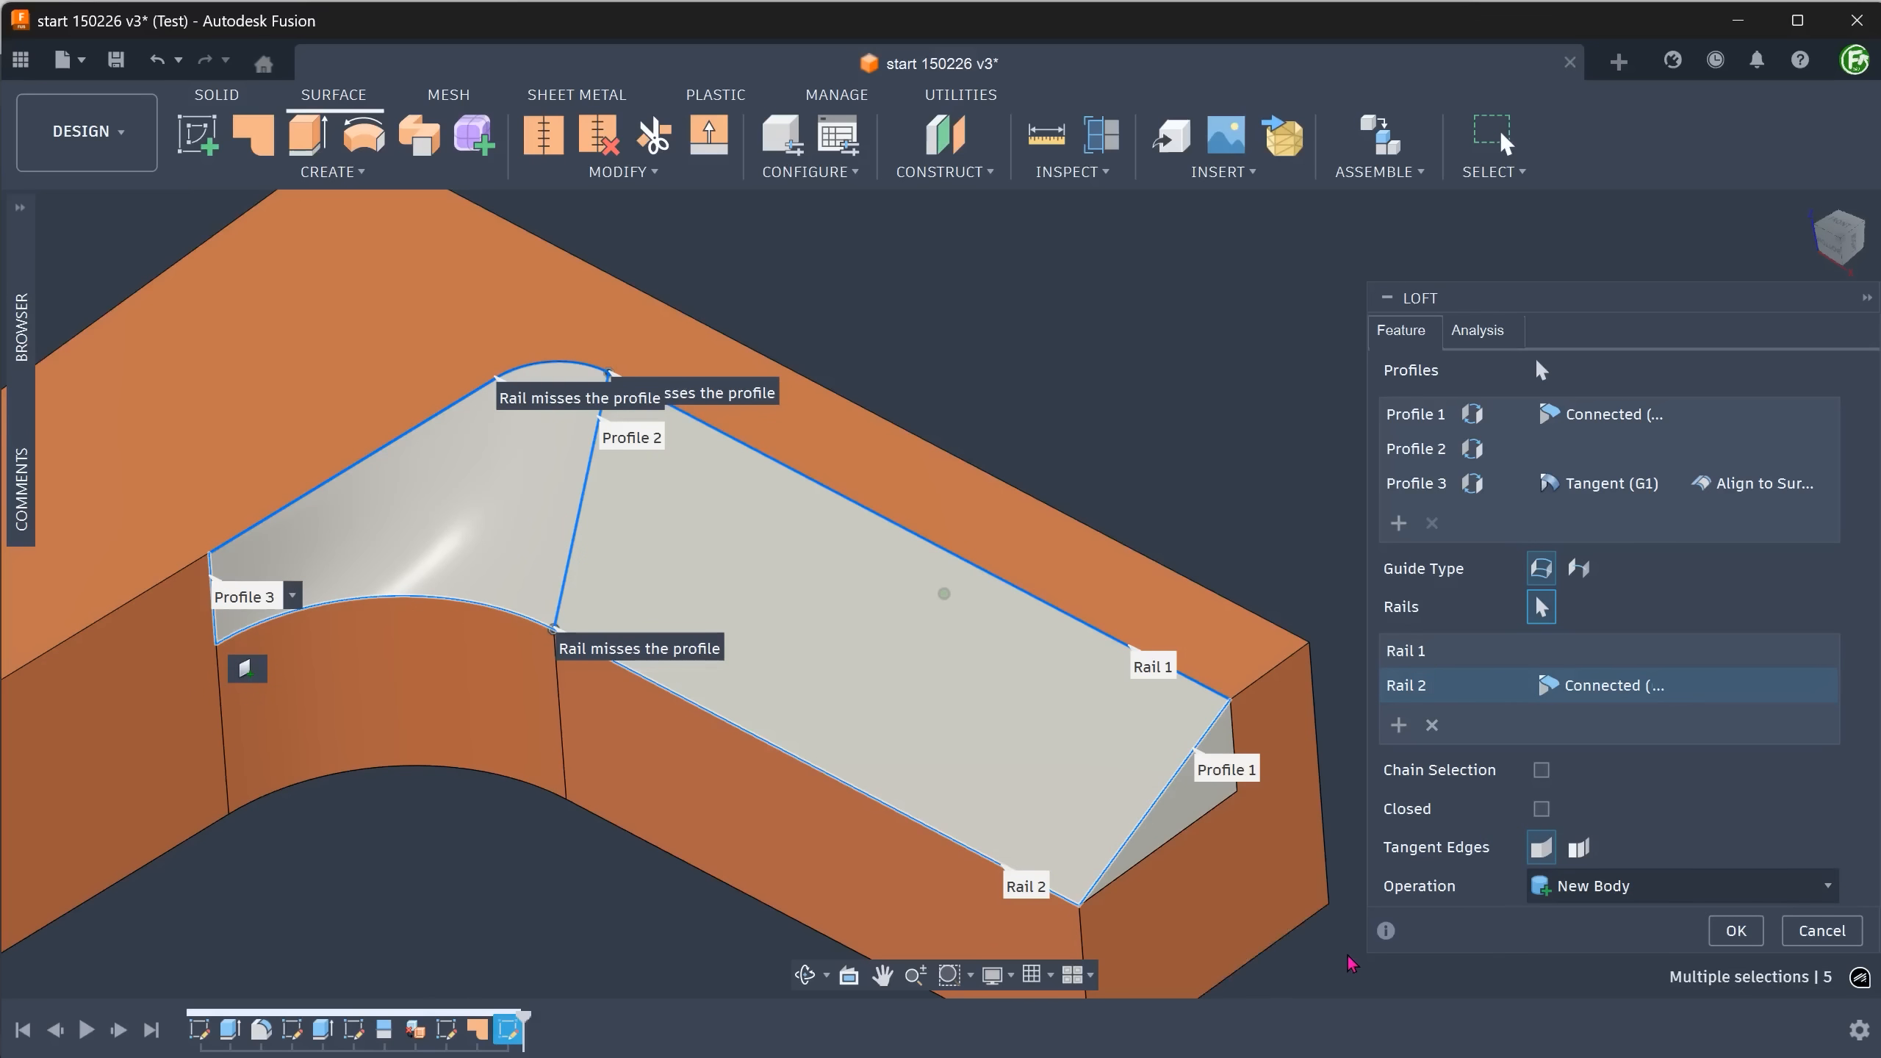
click(1735, 932)
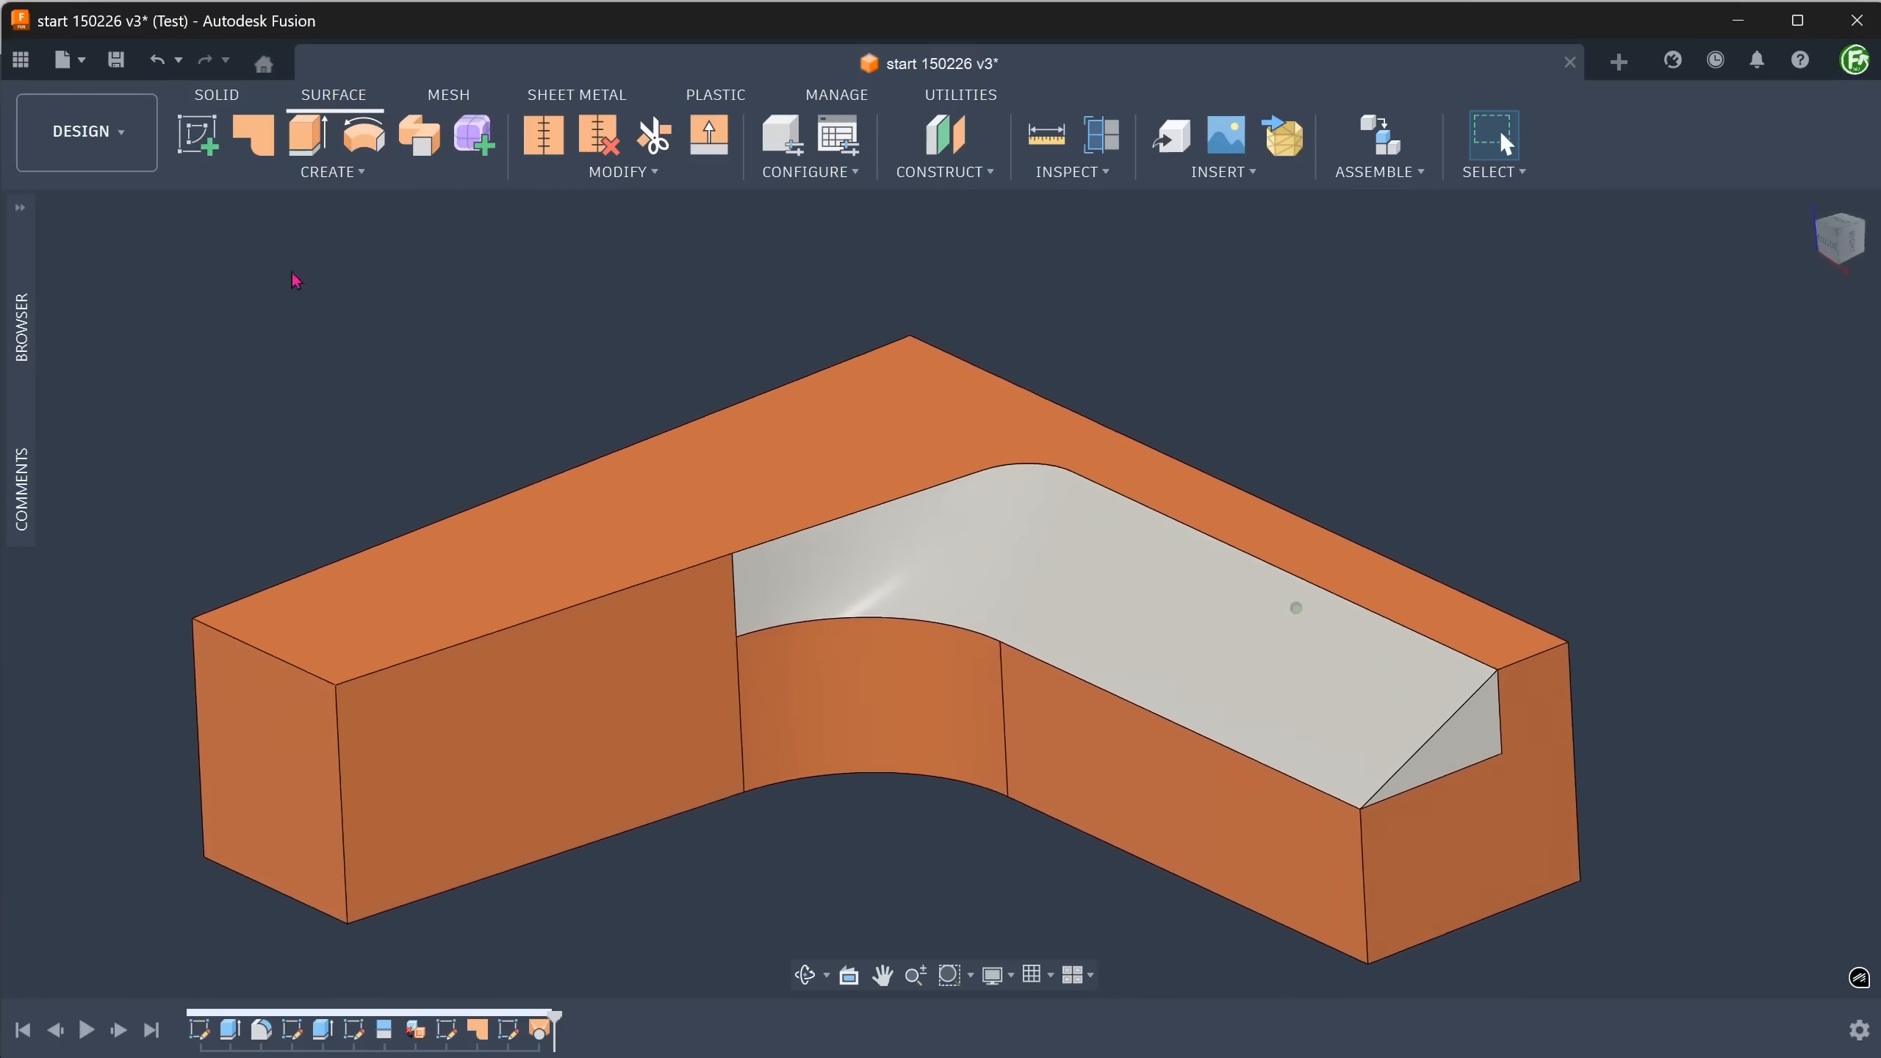
Stitch the main surface body, the triangular patch and the loft into a new body with a 0.10 mm tolerance.
click(22, 209)
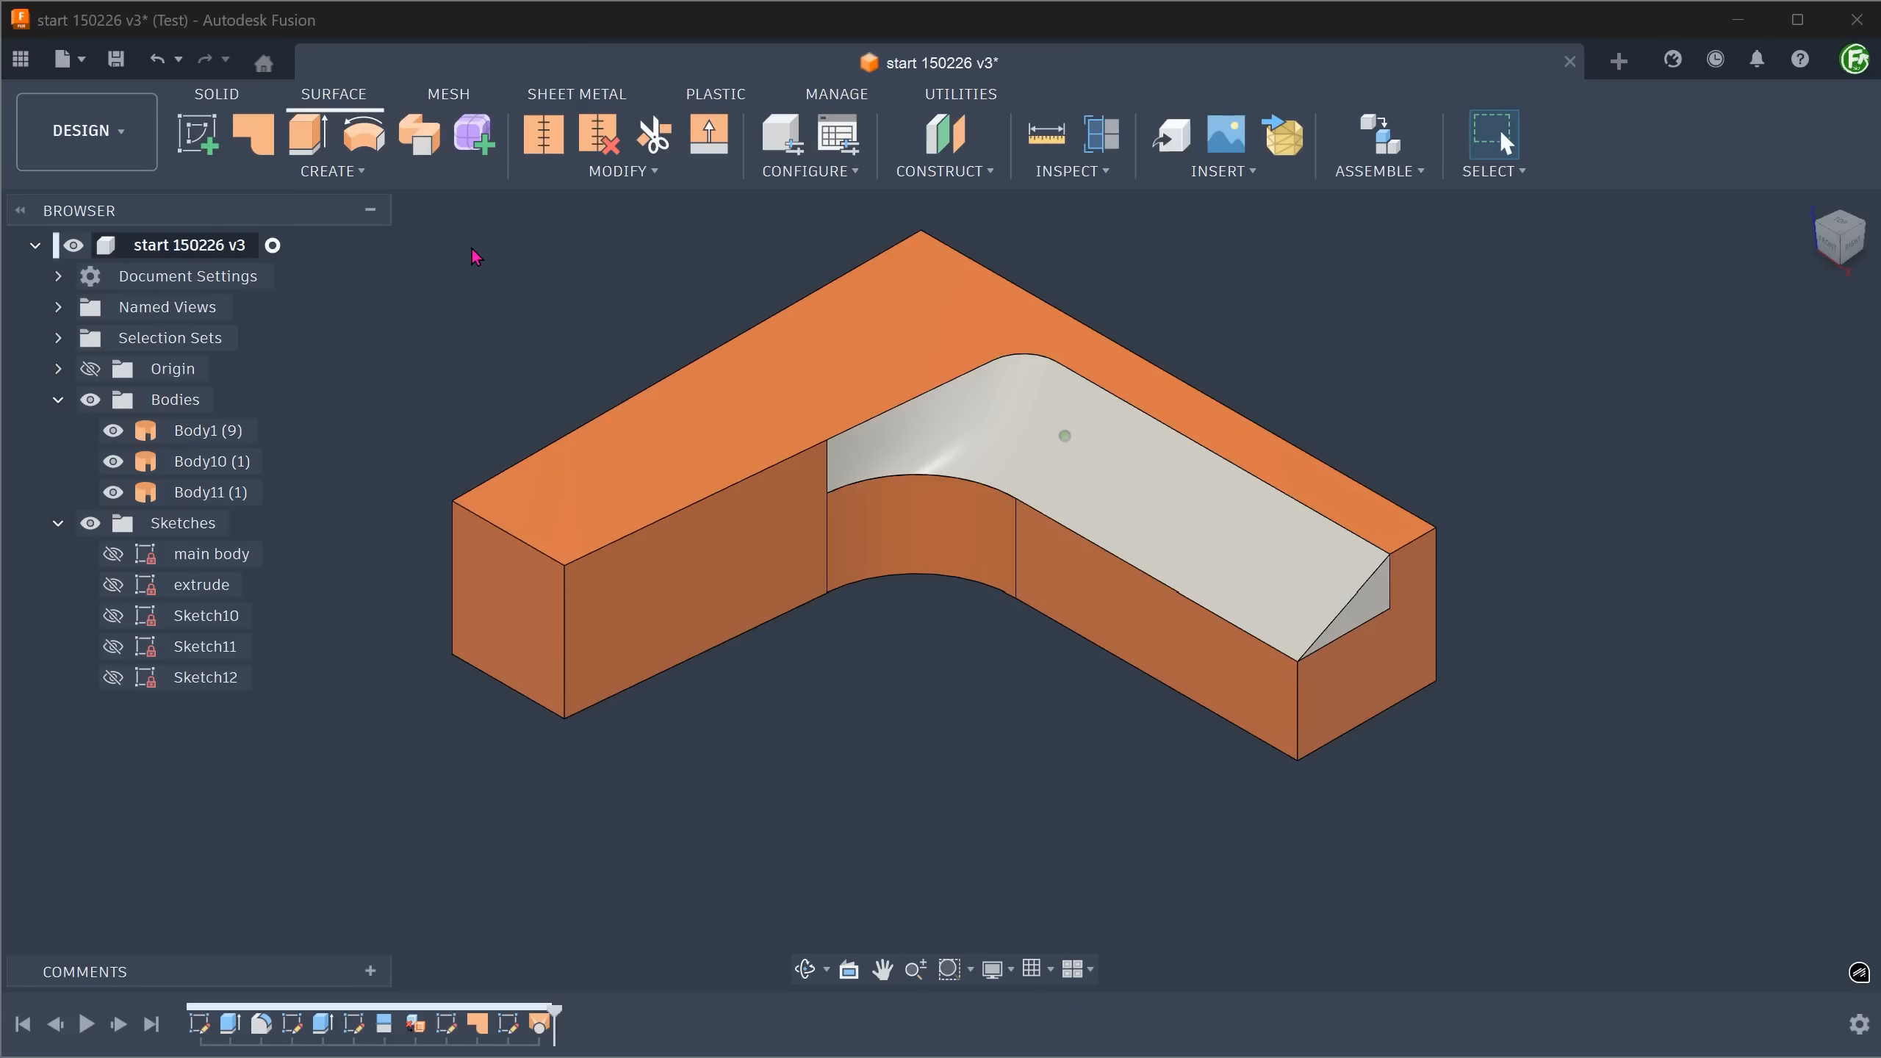
click(565, 179)
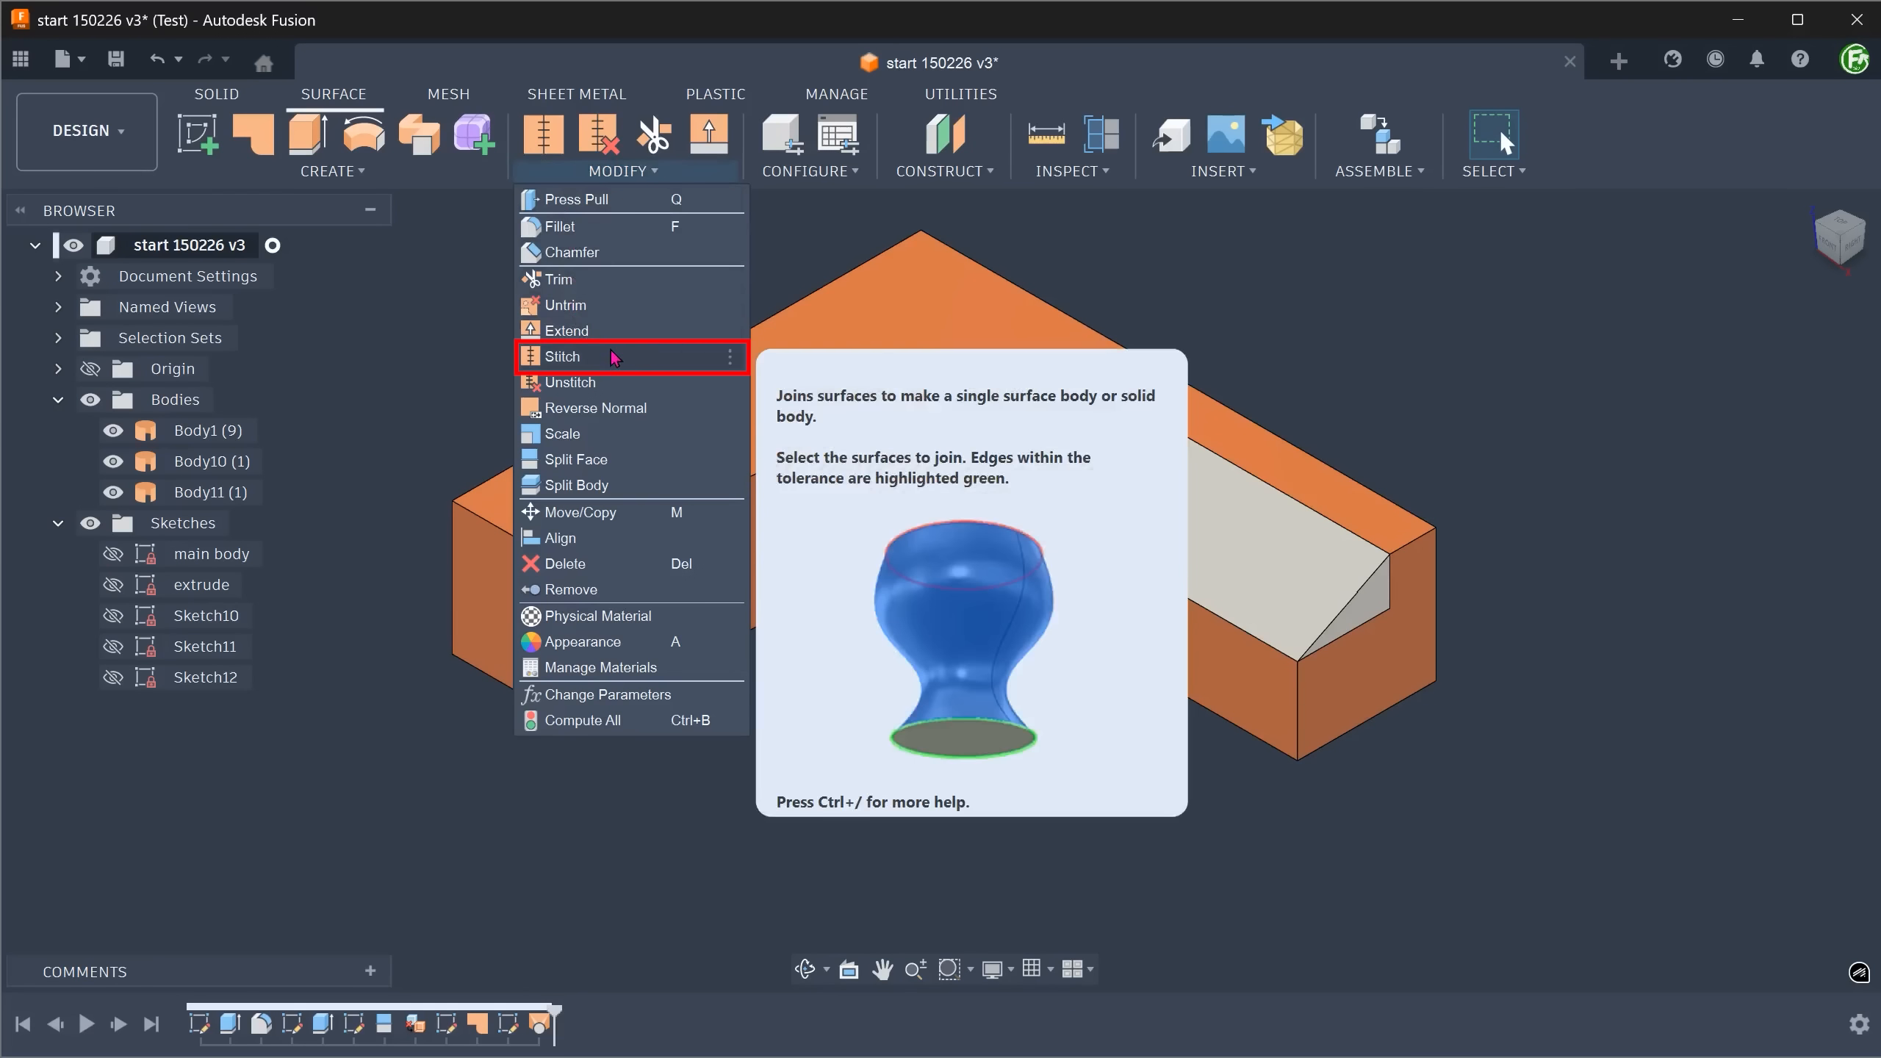
click(621, 362)
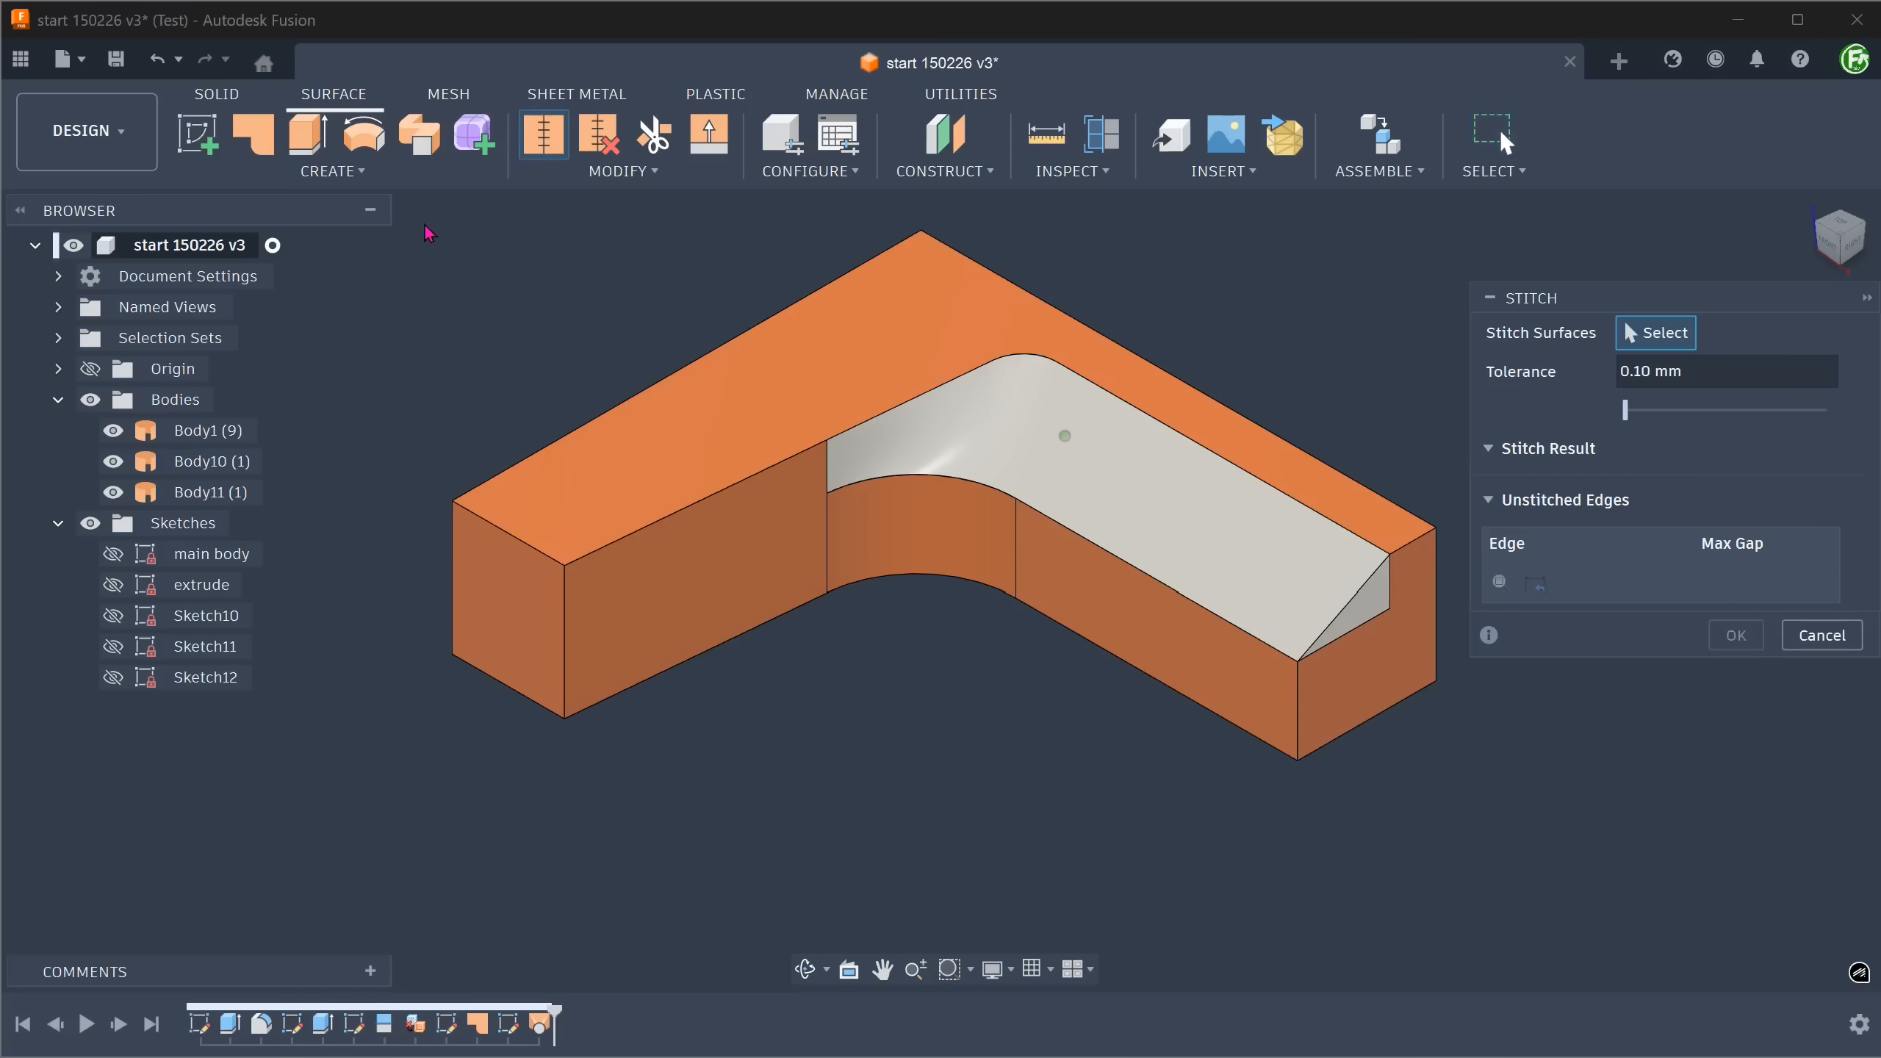
drag(426, 218, 1448, 818)
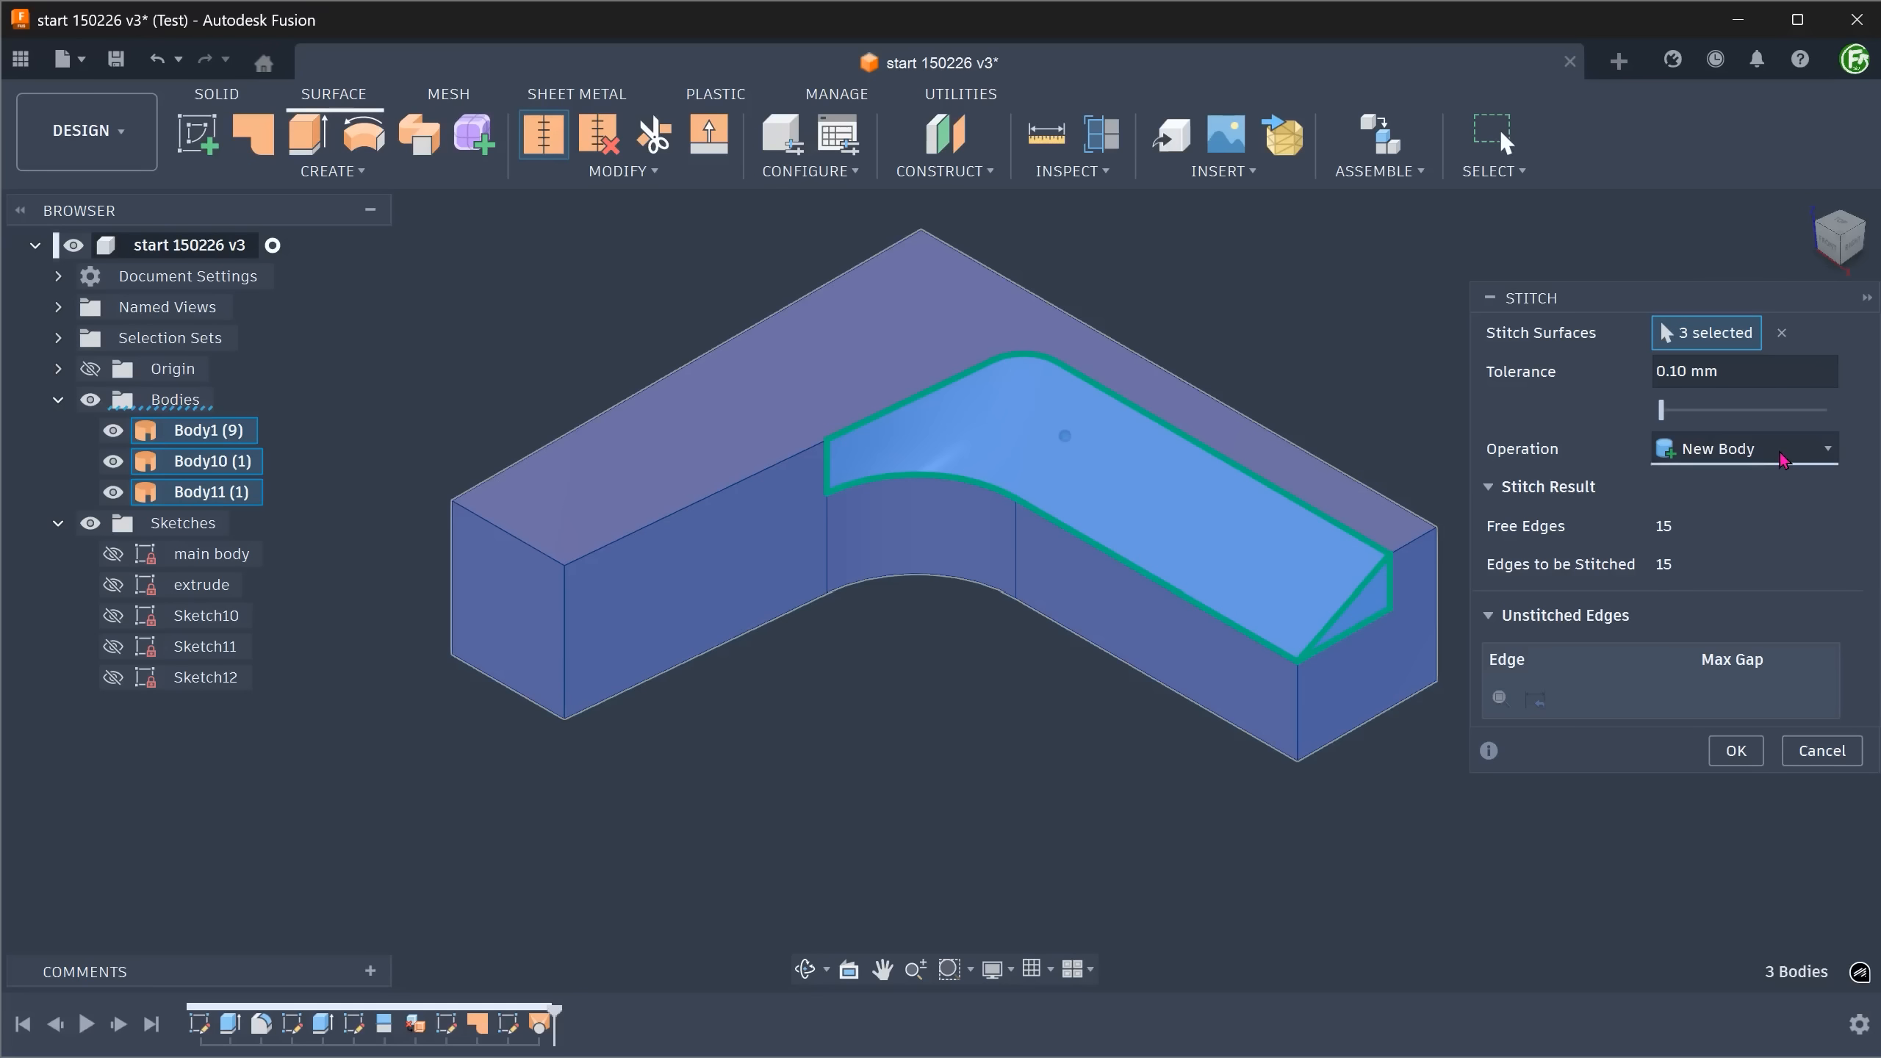
click(1736, 751)
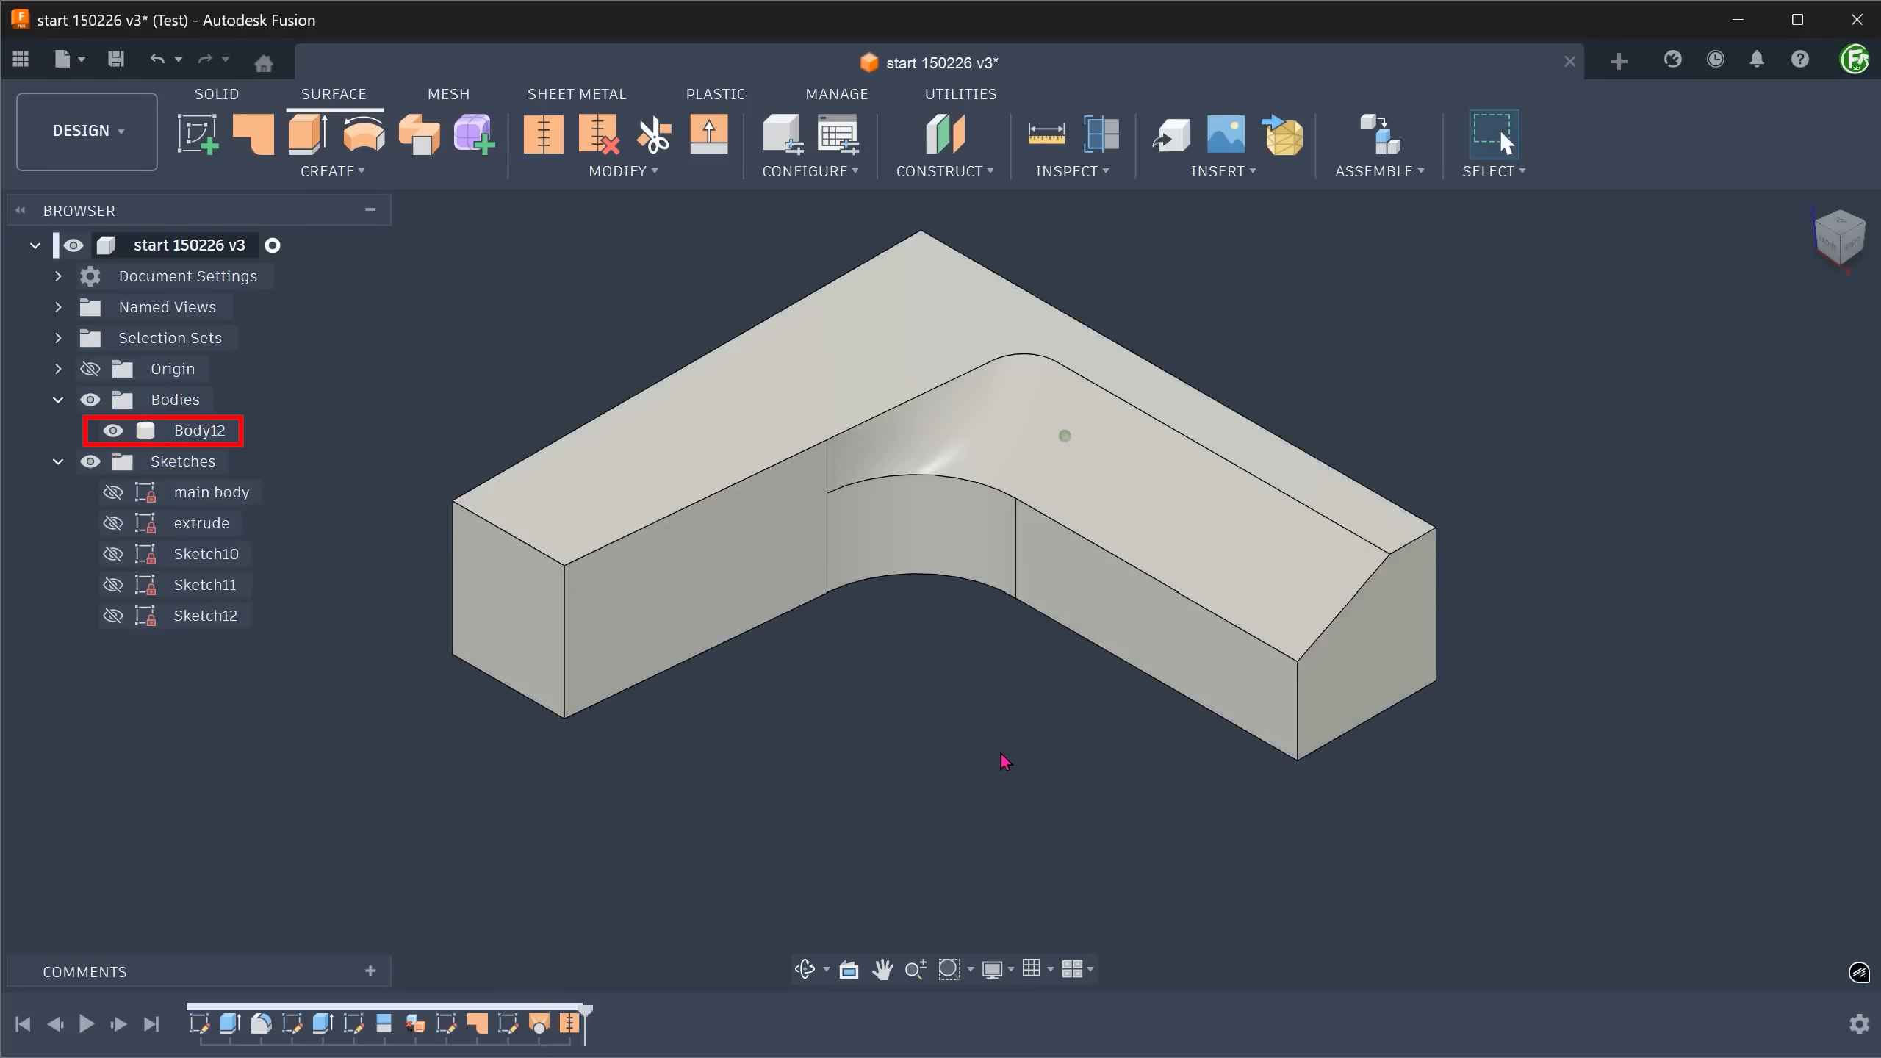